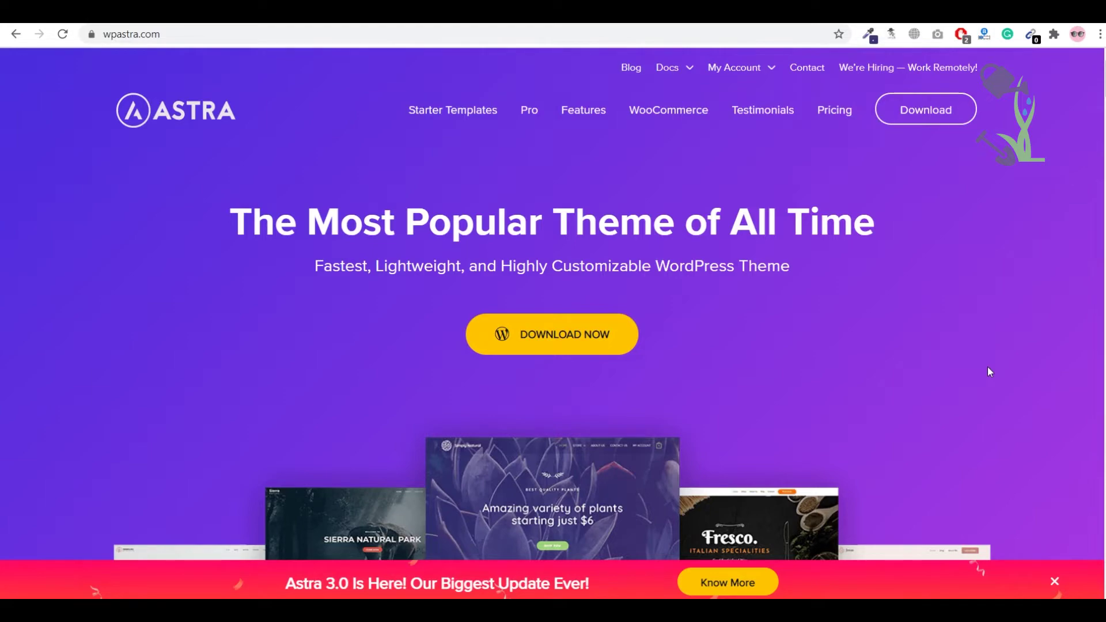
- Scroll down the Astra theme homepage at wpastra.com
{"action": "scroll", "coordinate": [969, 366], "scroll_direction": "down", "scroll_amount": 18}
{"action": "scroll", "coordinate": [969, 367], "scroll_direction": "down", "scroll_amount": 10}
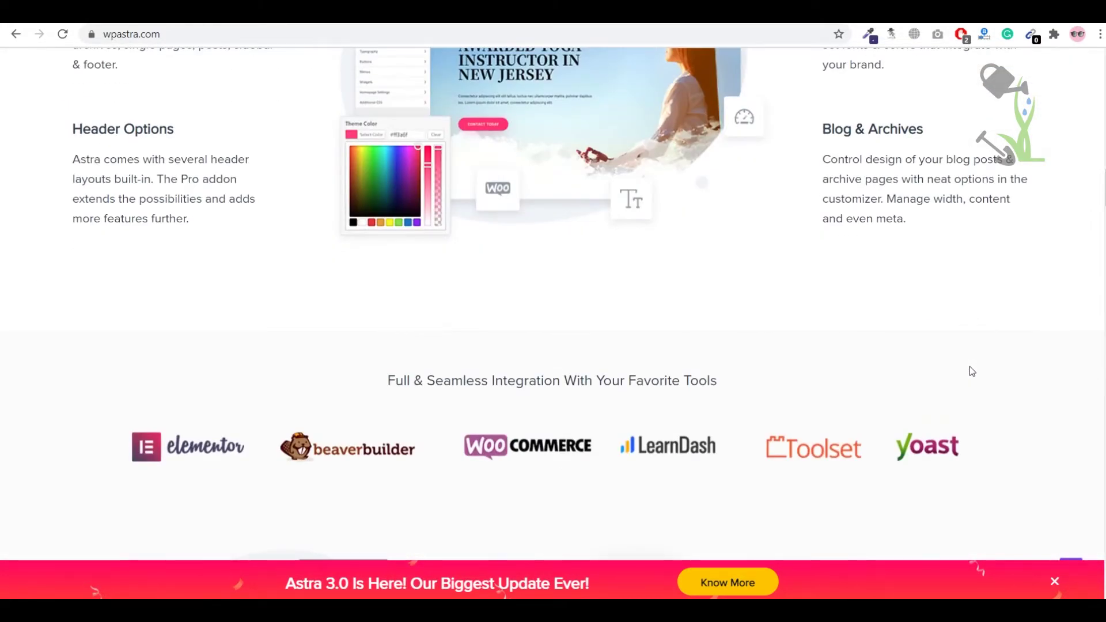
{"action": "scroll", "coordinate": [969, 367], "scroll_direction": "down", "scroll_amount": 20}
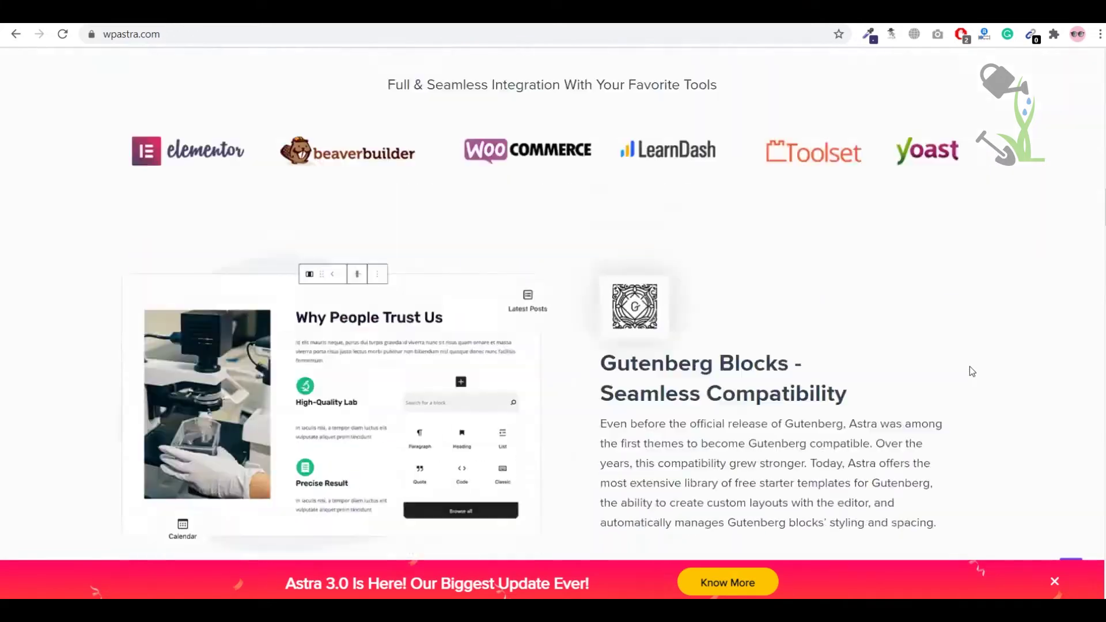
{"action": "scroll", "coordinate": [970, 366], "scroll_direction": "down", "scroll_amount": 13}
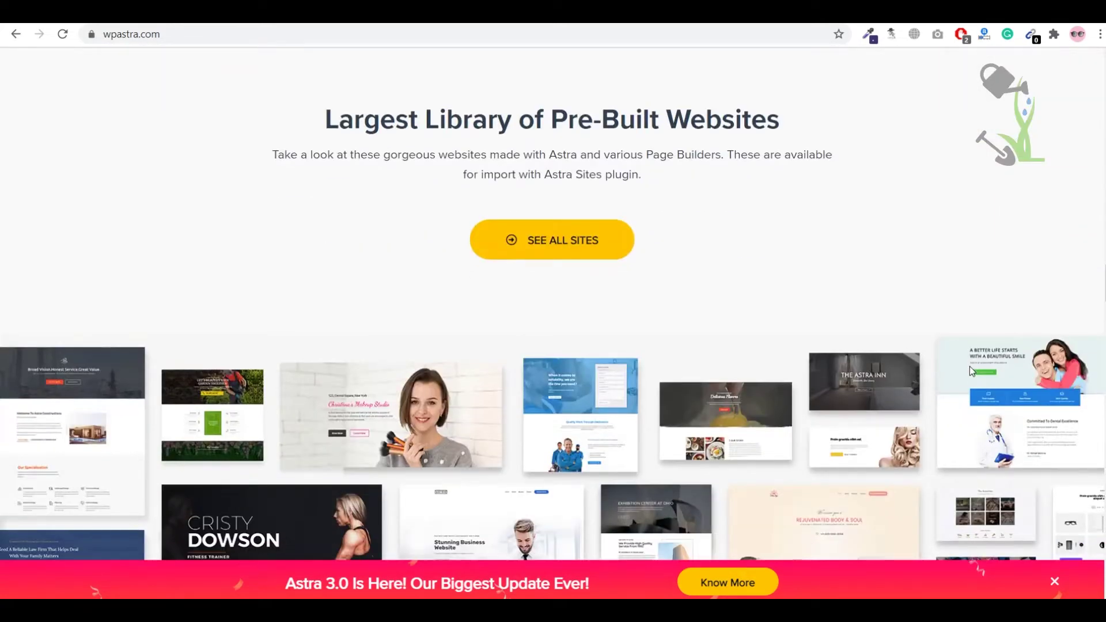
{"action": "scroll", "coordinate": [970, 372], "scroll_direction": "down", "scroll_amount": 1}
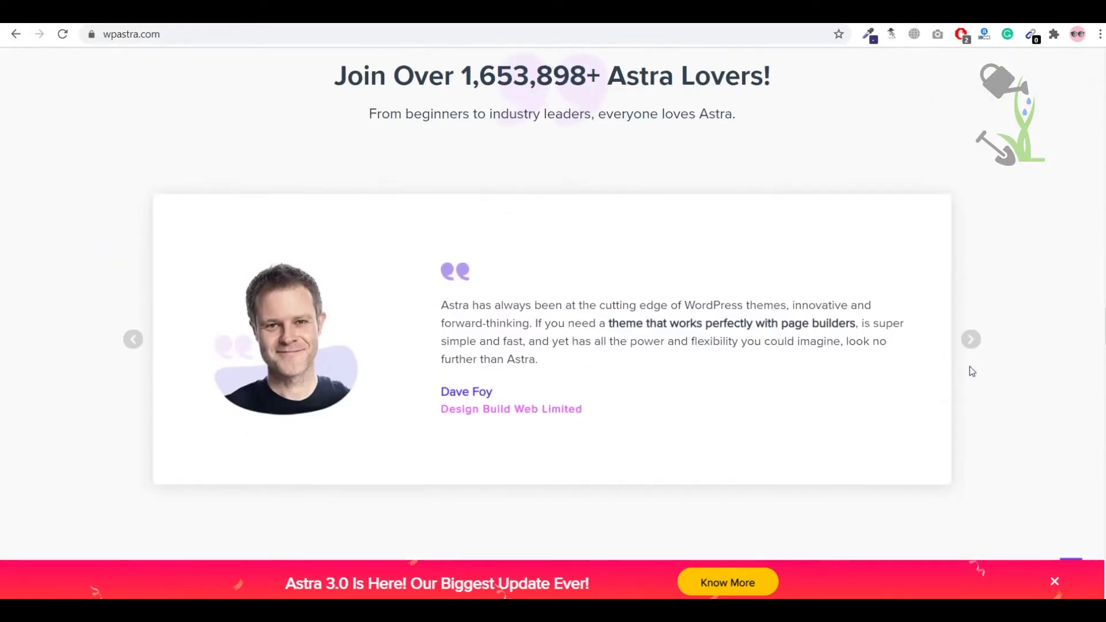
{"action": "scroll", "coordinate": [971, 372], "scroll_direction": "down", "scroll_amount": 5}
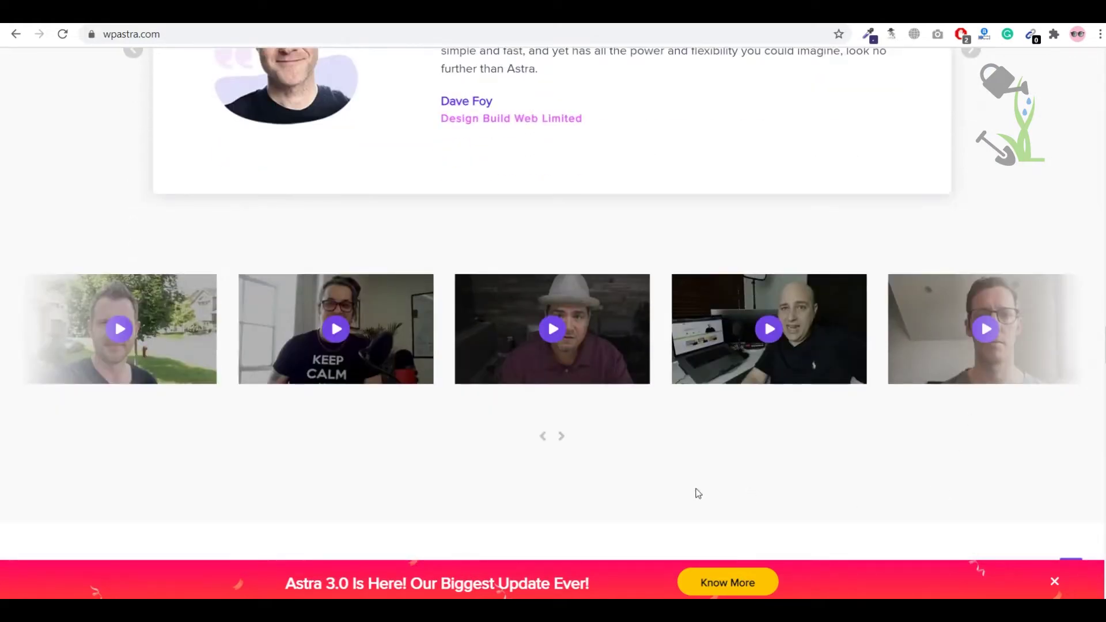
{"action": "scroll", "coordinate": [572, 490], "scroll_direction": "up", "scroll_amount": 20}
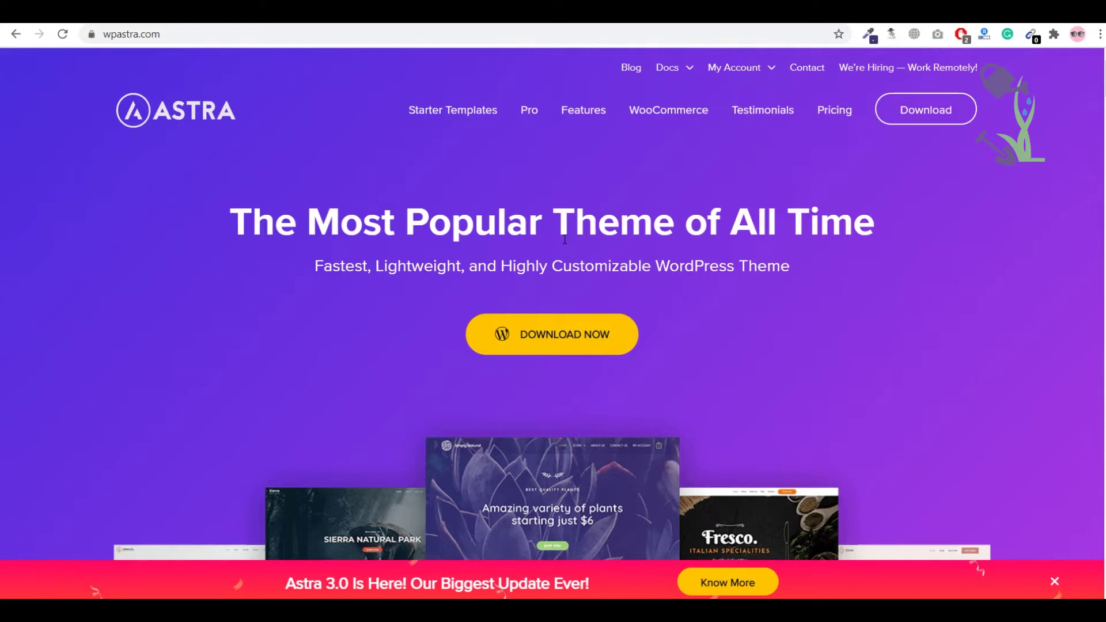
- Switch to the test site tab and load its /wp-admin address to reach the Dashboard
{"action": "key", "text": "ctrl+Tab"}
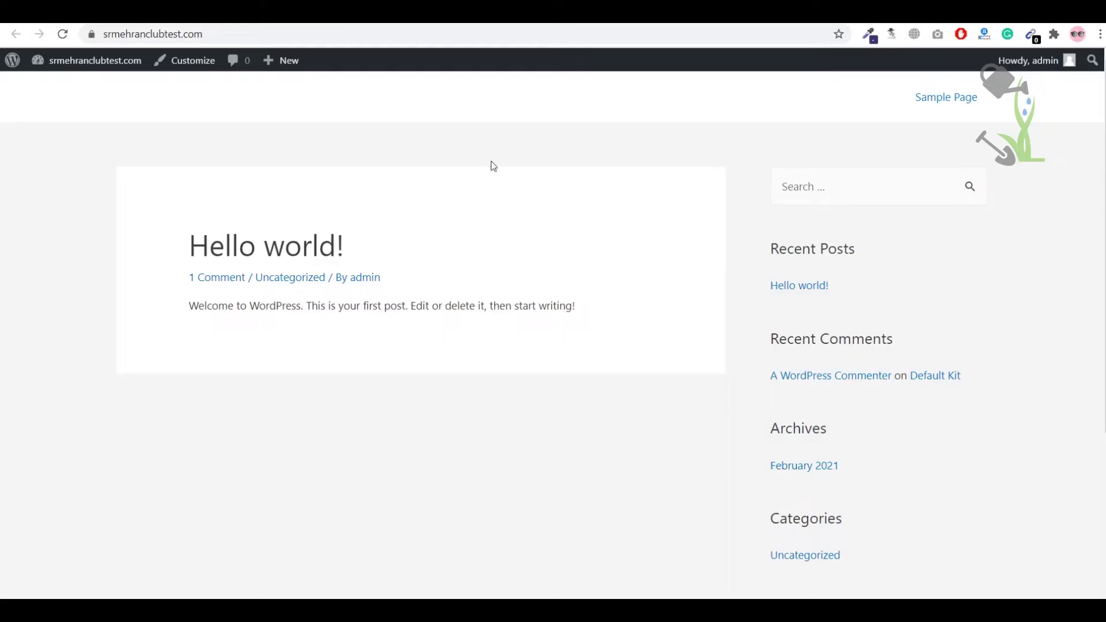
{"action": "middle_click", "coordinate": [562, 194]}
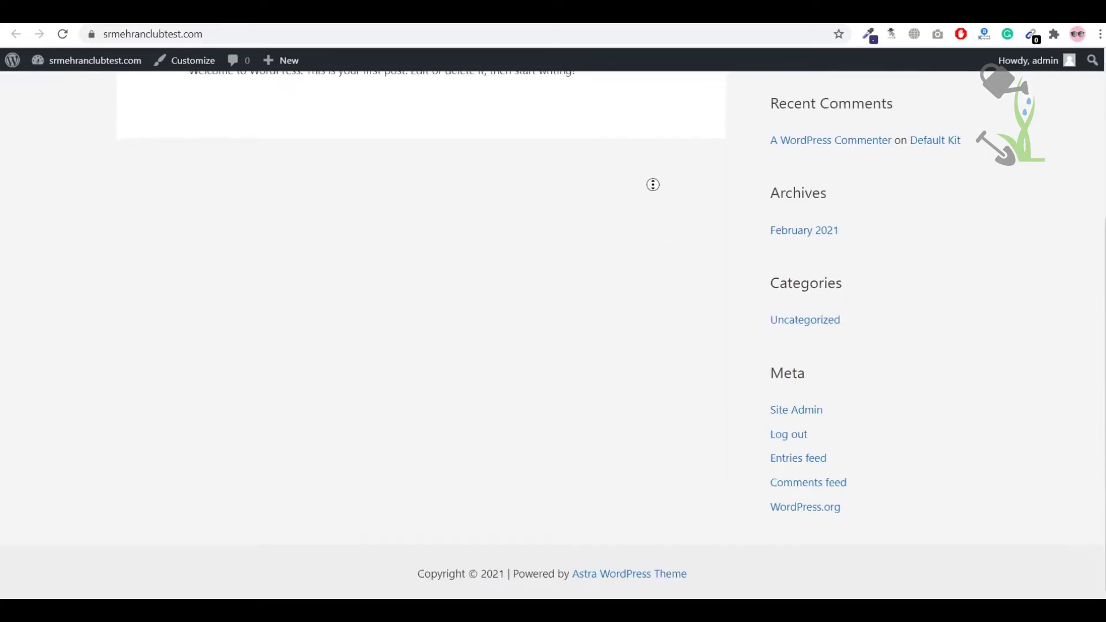
{"action": "scroll", "coordinate": [633, 118], "scroll_direction": "up", "scroll_amount": 2}
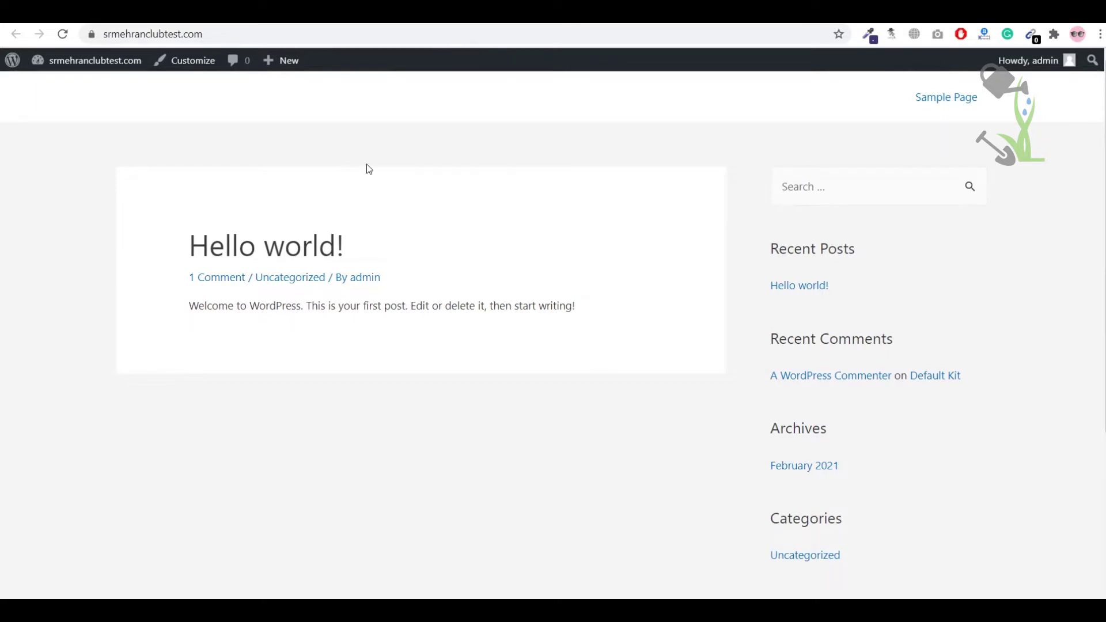
{"action": "left_click", "coordinate": [225, 31]}
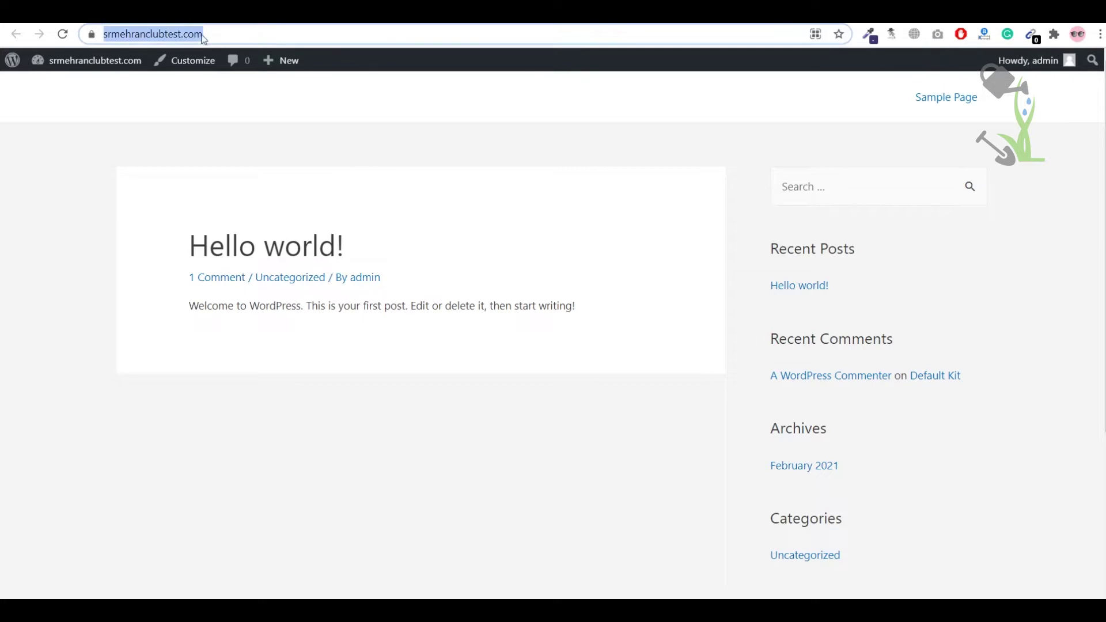
{"action": "key", "text": "End"}
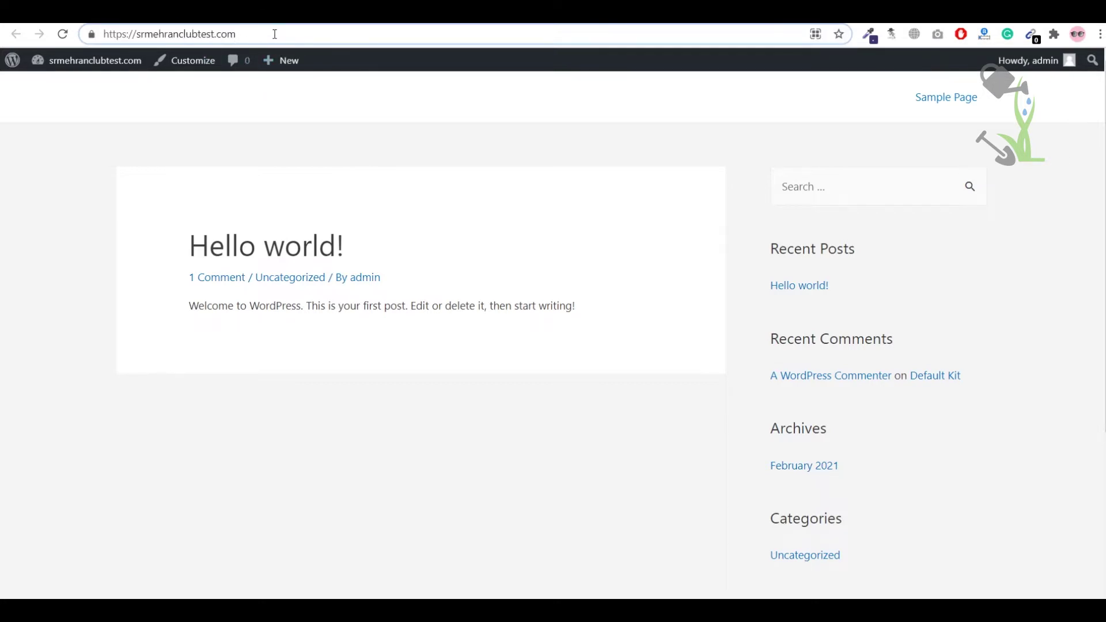
{"action": "type", "text": "/logi"}
{"action": "key", "text": "BackSpace"}
{"action": "key", "text": "BackSpace"}
{"action": "key", "text": "BackSpace"}
{"action": "key", "text": "BackSpace"}
{"action": "type", "text": "wp-admin"}
{"action": "key", "text": "Return"}
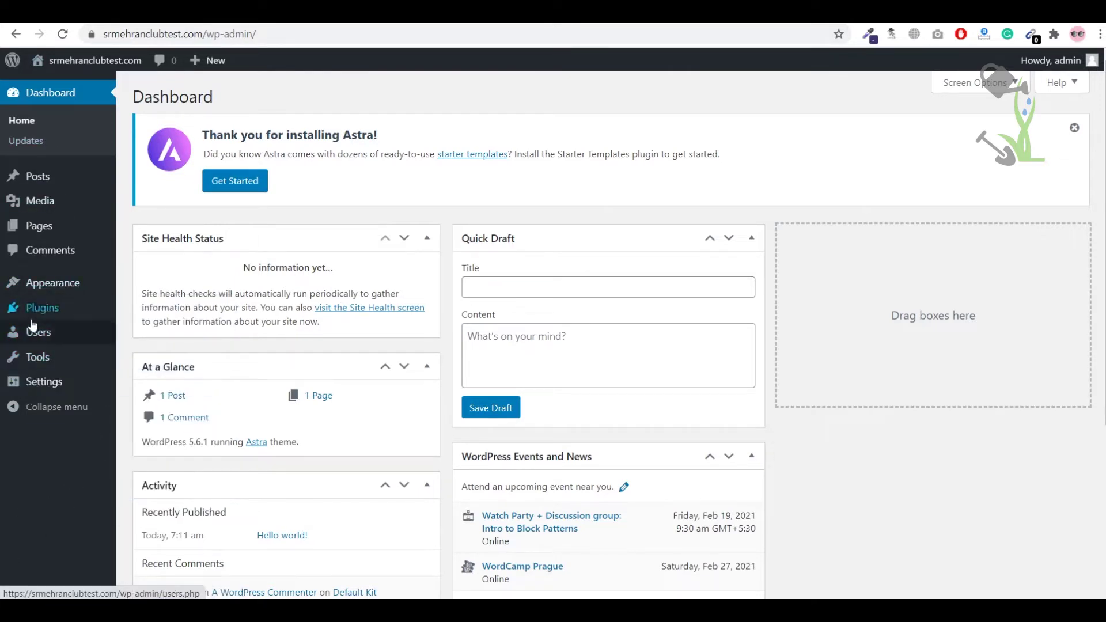
- Go to Settings > Permalinks, where Day and name is currently selected
{"action": "mouse_move", "coordinate": [53, 388]}
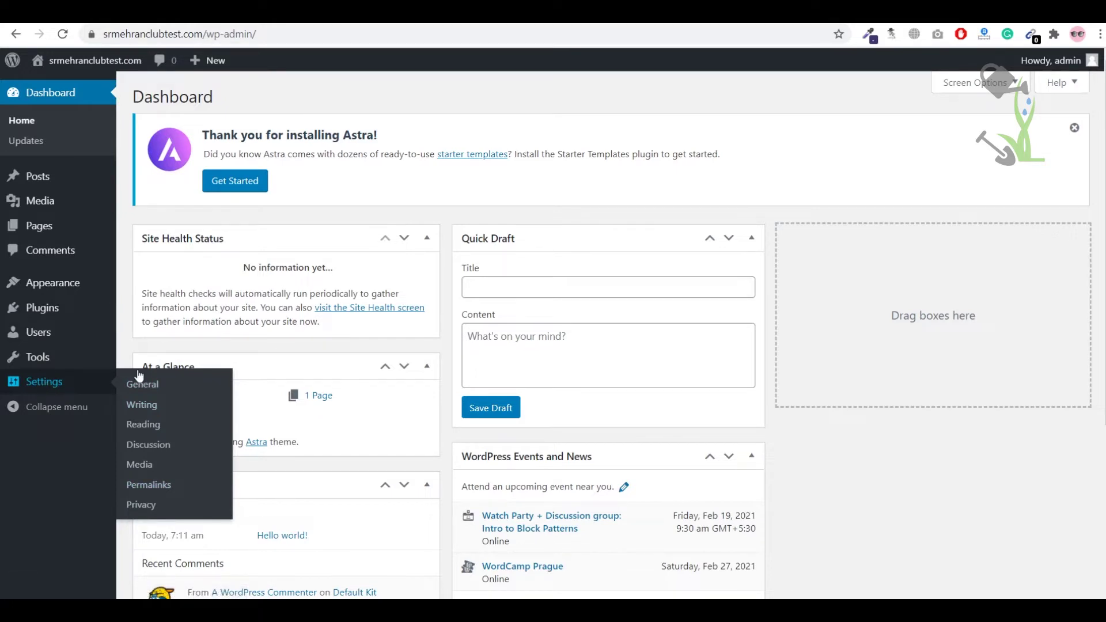
{"action": "left_click", "coordinate": [163, 487]}
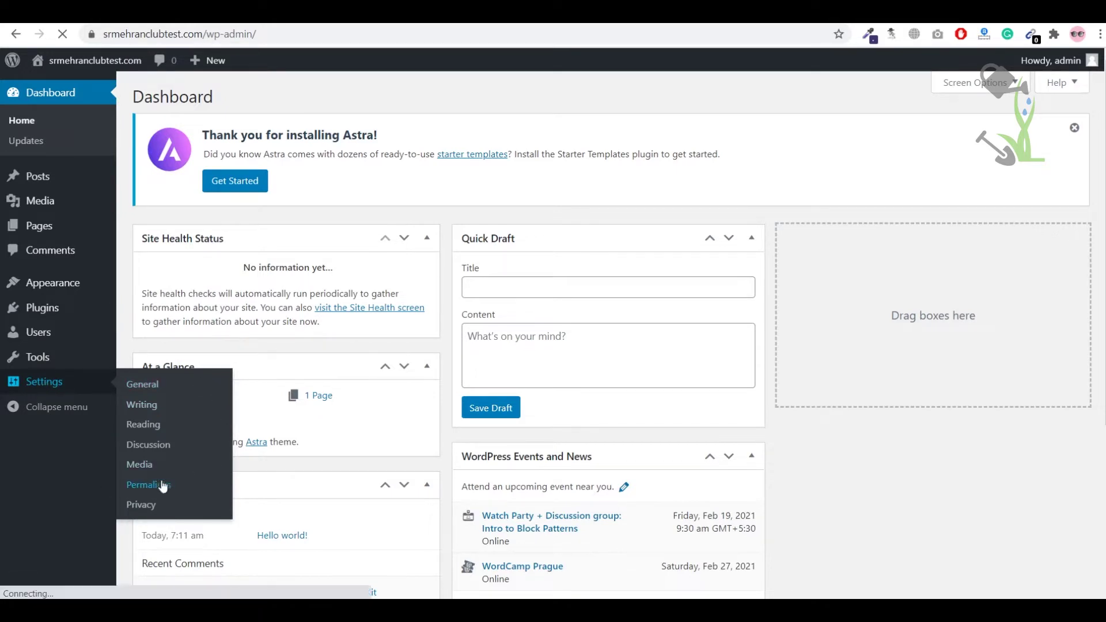
{"action": "scroll", "coordinate": [386, 447], "scroll_direction": "down", "scroll_amount": 2}
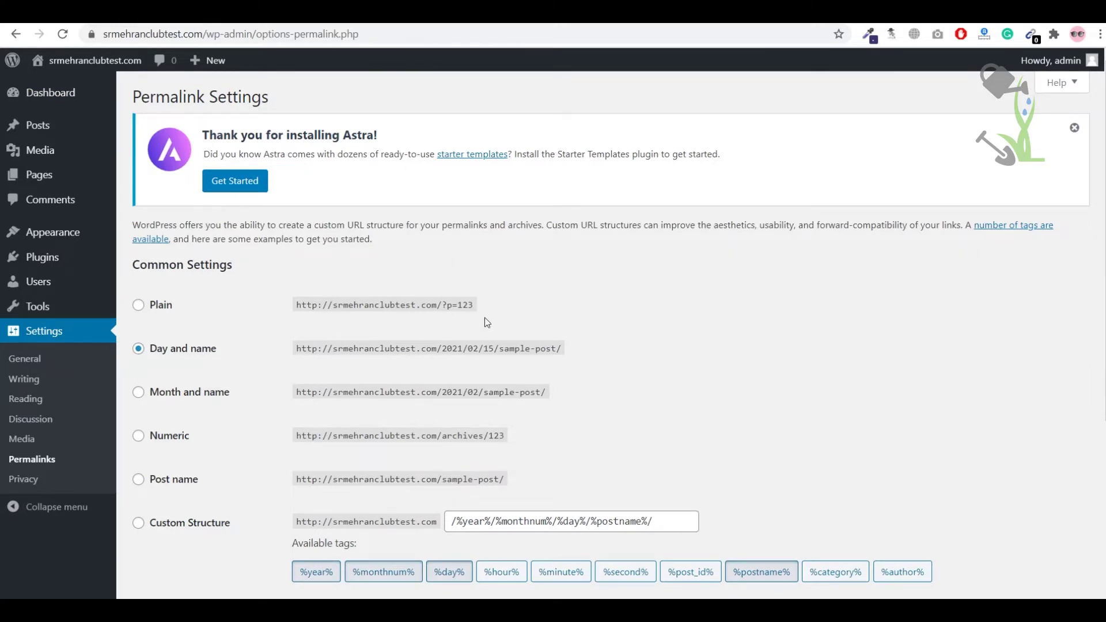
- Switch the permalink structure to Post name and save the change
{"action": "left_click", "coordinate": [168, 484]}
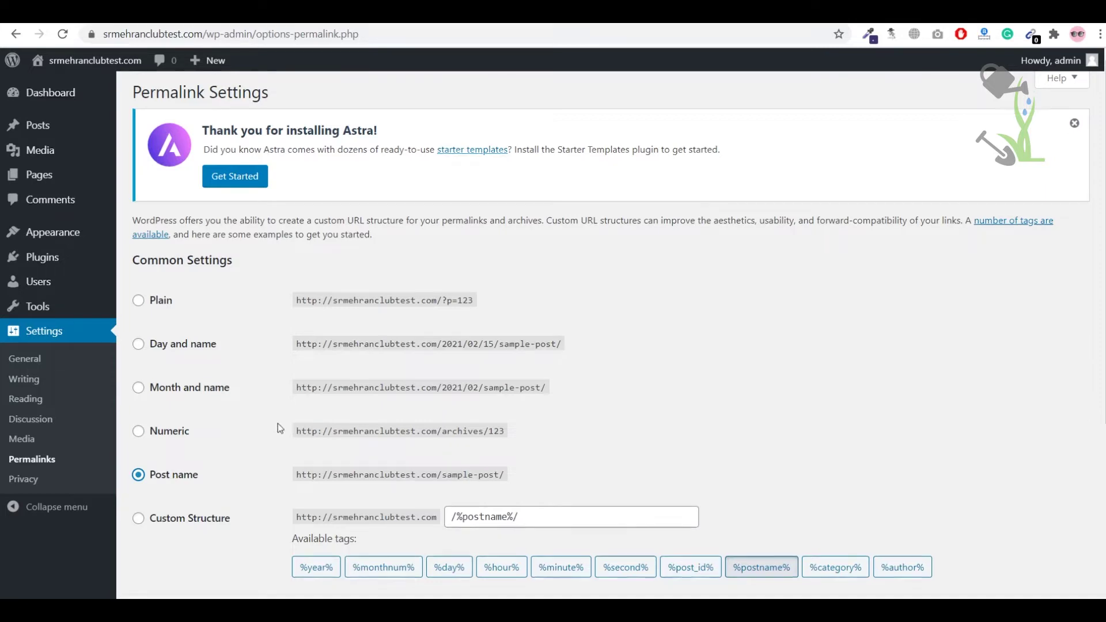
{"action": "scroll", "coordinate": [278, 423], "scroll_direction": "down", "scroll_amount": 5}
{"action": "left_click", "coordinate": [186, 534]}
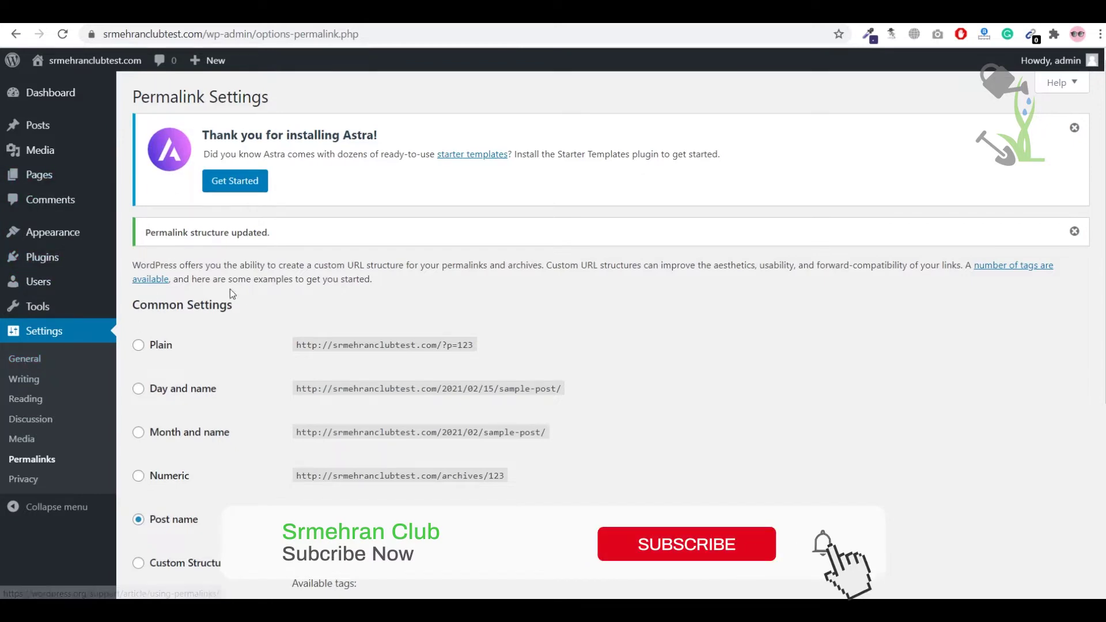
{"action": "scroll", "coordinate": [231, 290], "scroll_direction": "down", "scroll_amount": 1}
{"action": "scroll", "coordinate": [235, 288], "scroll_direction": "up", "scroll_amount": 1}
- Open Appearance > Themes, showing Astra active beside OceanWP
{"action": "mouse_move", "coordinate": [44, 311]}
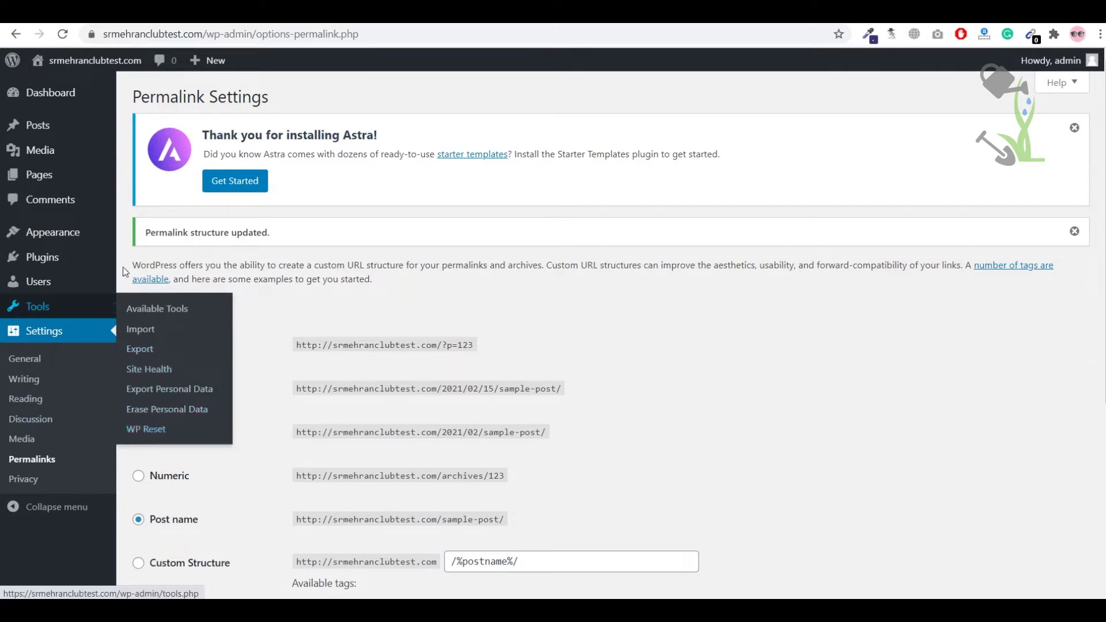
{"action": "mouse_move", "coordinate": [49, 267]}
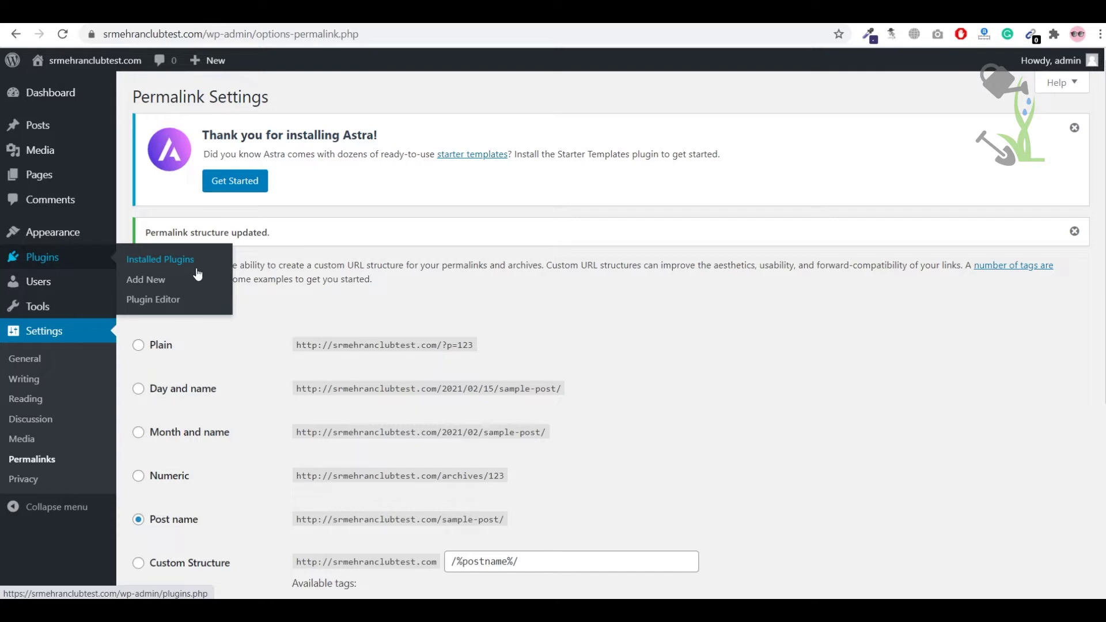
{"action": "left_click", "coordinate": [979, 607]}
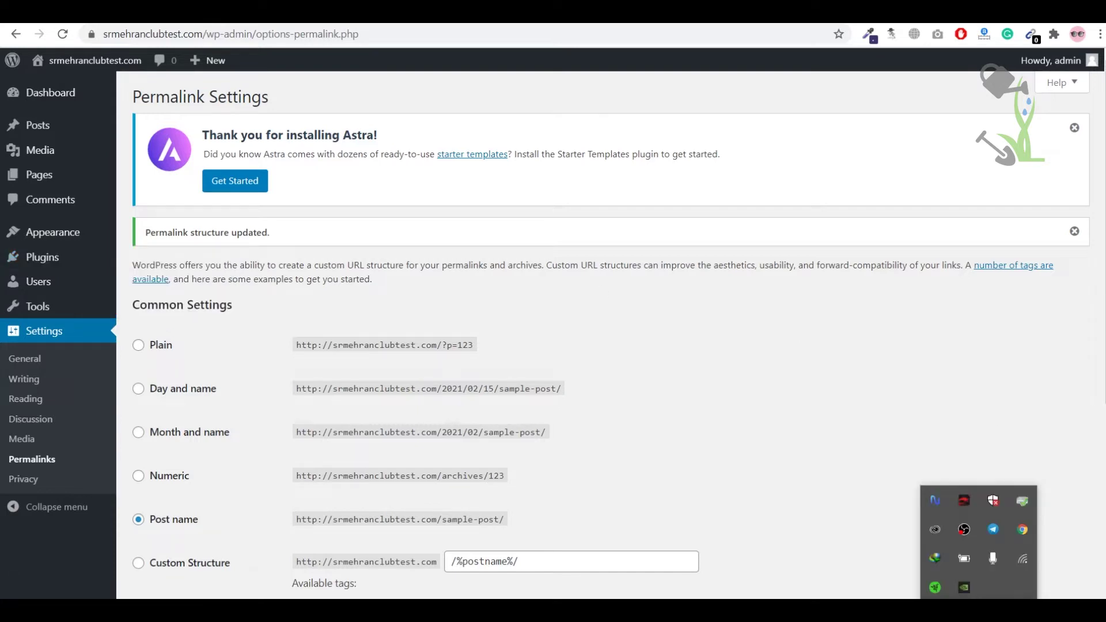
{"action": "left_click", "coordinate": [838, 512]}
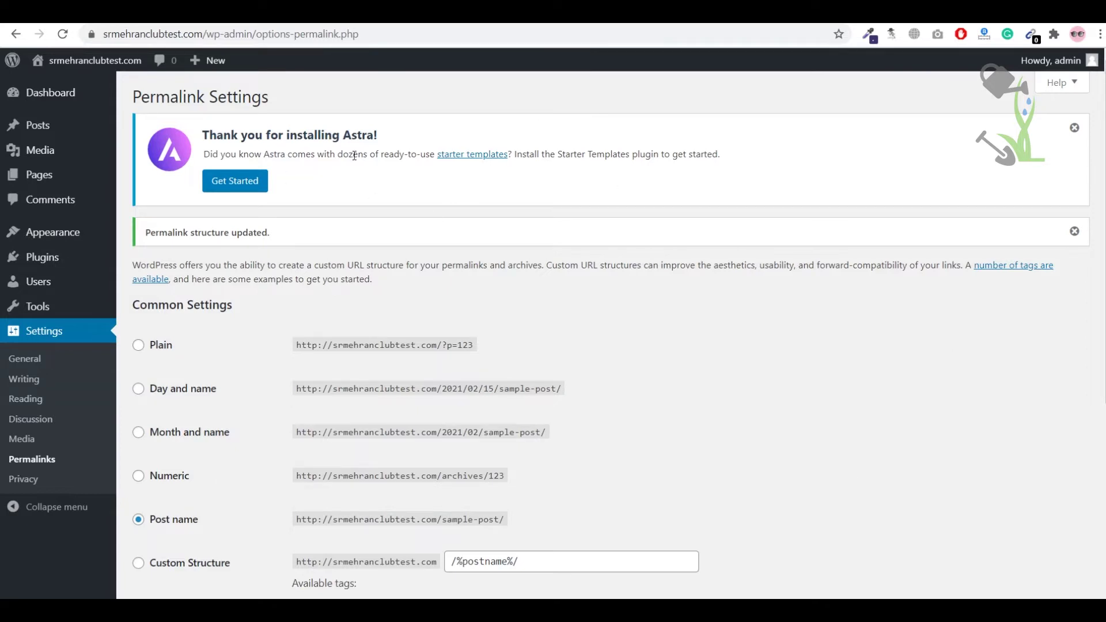
{"action": "mouse_move", "coordinate": [66, 235]}
{"action": "left_click", "coordinate": [142, 234]}
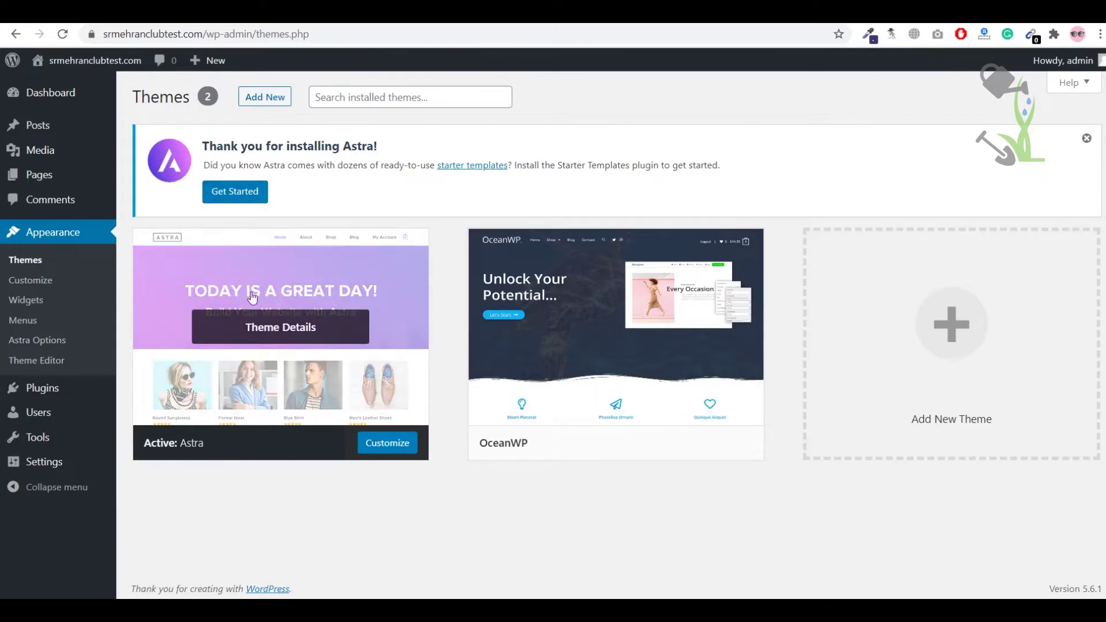
- Start adding a new theme and browse the Popular list of 3931 themes
{"action": "left_click", "coordinate": [276, 98]}
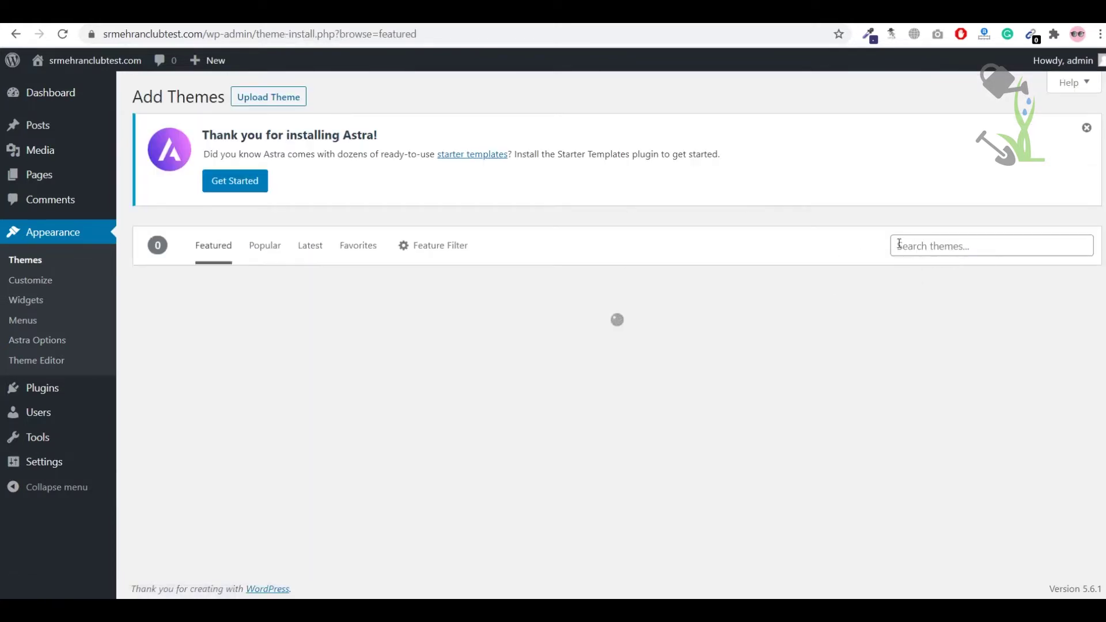
{"action": "scroll", "coordinate": [486, 304], "scroll_direction": "down", "scroll_amount": 3}
{"action": "scroll", "coordinate": [225, 246], "scroll_direction": "up", "scroll_amount": 3}
{"action": "left_click", "coordinate": [262, 247]}
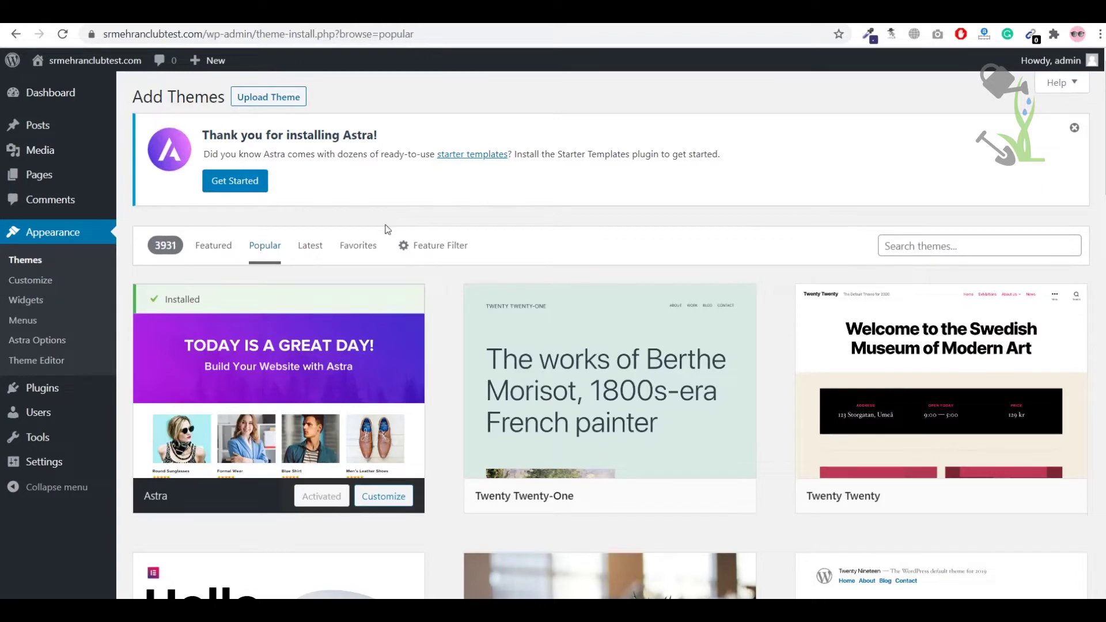
{"action": "left_click_drag", "start_coordinate": [152, 246], "coordinate": [179, 248]}
{"action": "scroll", "coordinate": [443, 249], "scroll_direction": "down", "scroll_amount": 2}
{"action": "scroll", "coordinate": [442, 253], "scroll_direction": "up", "scroll_amount": 2}
- Search the theme directory for 'astra' and launch Starter Templates from the Astra notice
{"action": "left_click", "coordinate": [943, 241]}
{"action": "type", "text": "astra"}
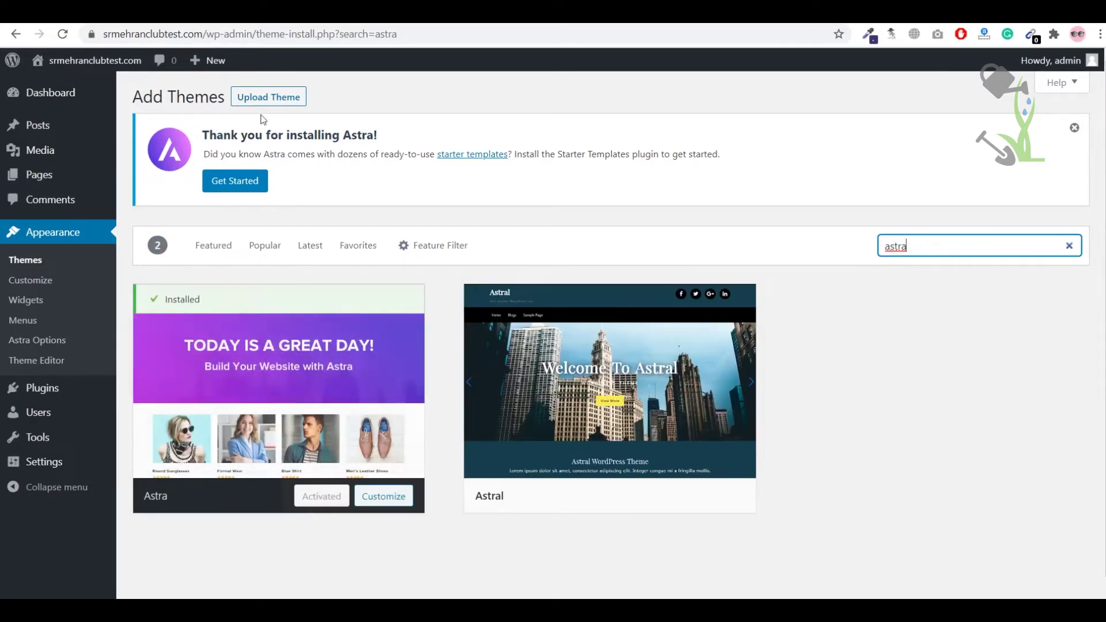
{"action": "left_click", "coordinate": [376, 203]}
{"action": "left_click_drag", "start_coordinate": [206, 136], "coordinate": [668, 172]}
{"action": "left_click_drag", "start_coordinate": [203, 136], "coordinate": [380, 138]}
{"action": "left_click", "coordinate": [235, 181]}
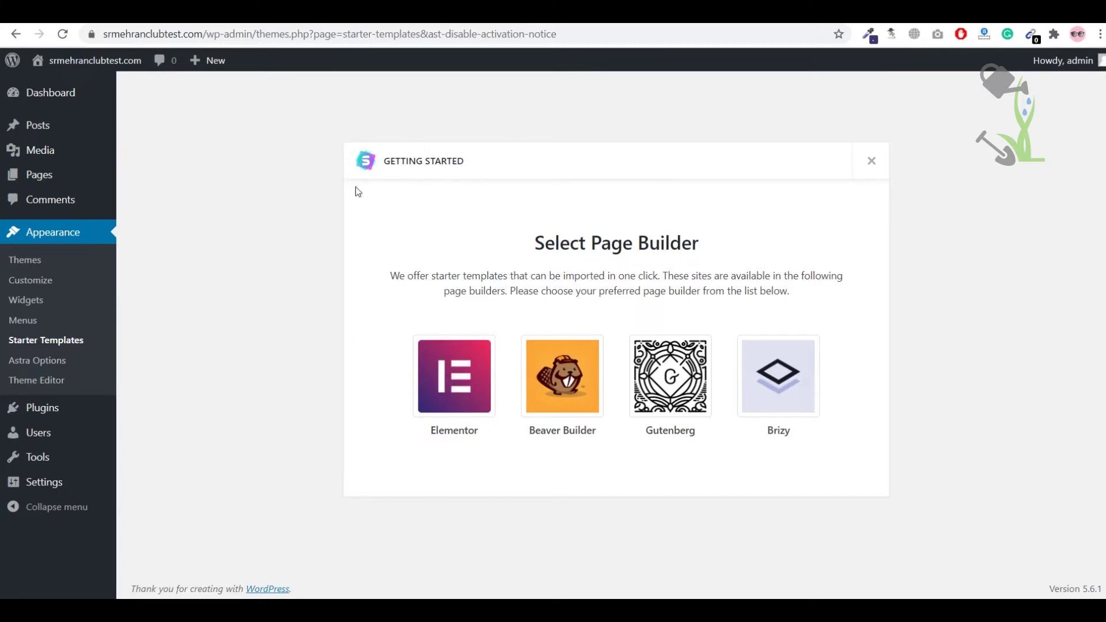
- Choose Elementor as the page builder, then go to Plugins > Installed Plugins
{"action": "left_click_drag", "start_coordinate": [501, 244], "coordinate": [815, 286]}
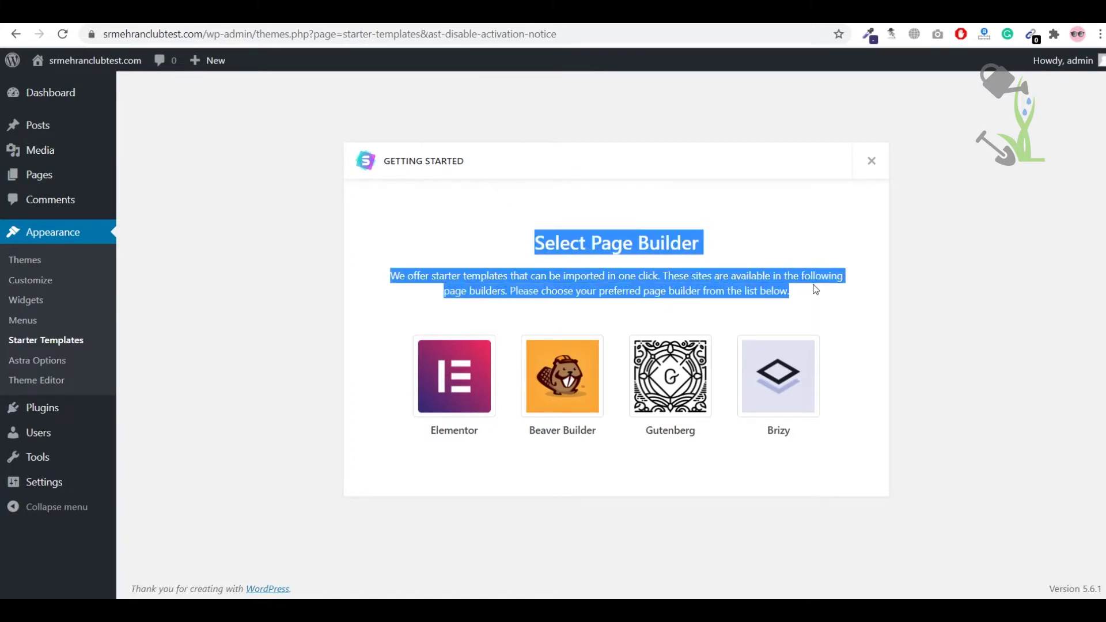
{"action": "left_click", "coordinate": [812, 288]}
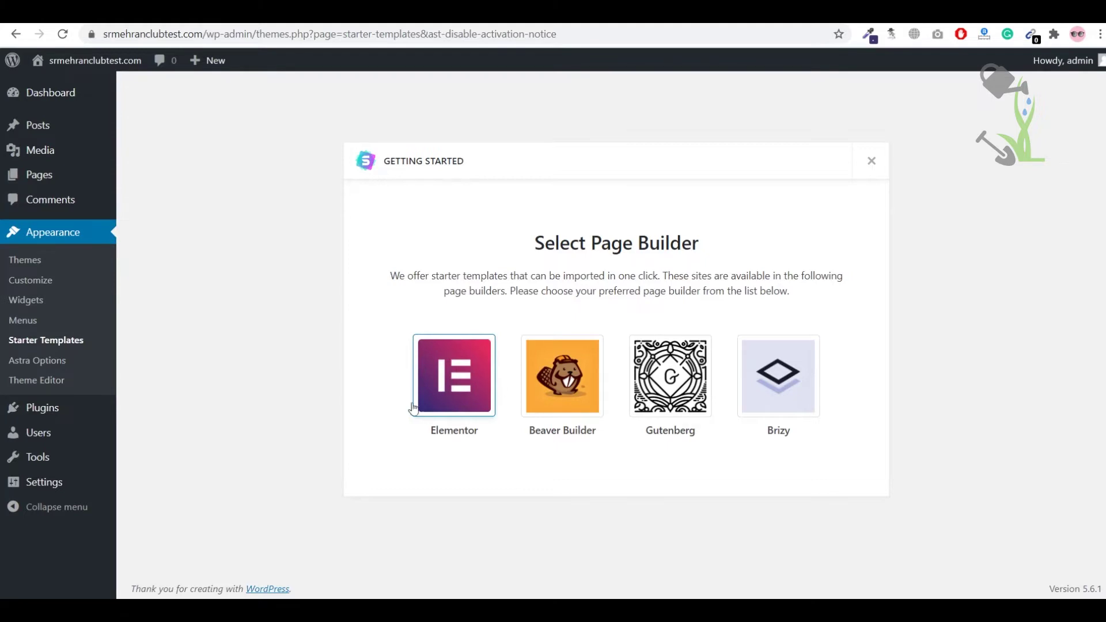
{"action": "left_click", "coordinate": [434, 381]}
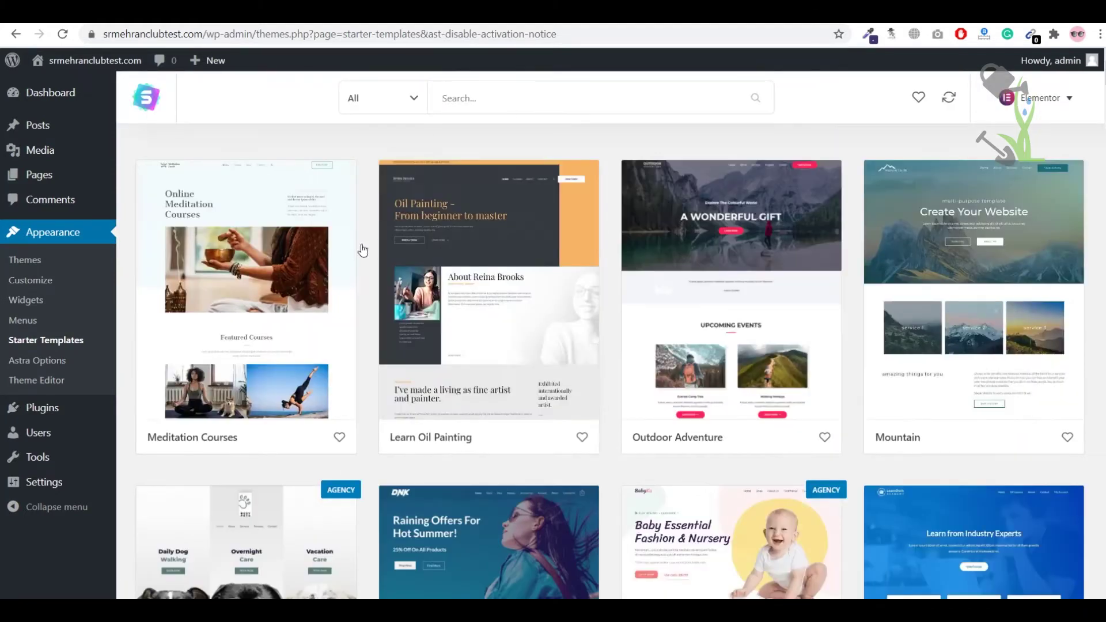
{"action": "scroll", "coordinate": [366, 294], "scroll_direction": "down", "scroll_amount": 10}
{"action": "scroll", "coordinate": [372, 292], "scroll_direction": "down", "scroll_amount": 3}
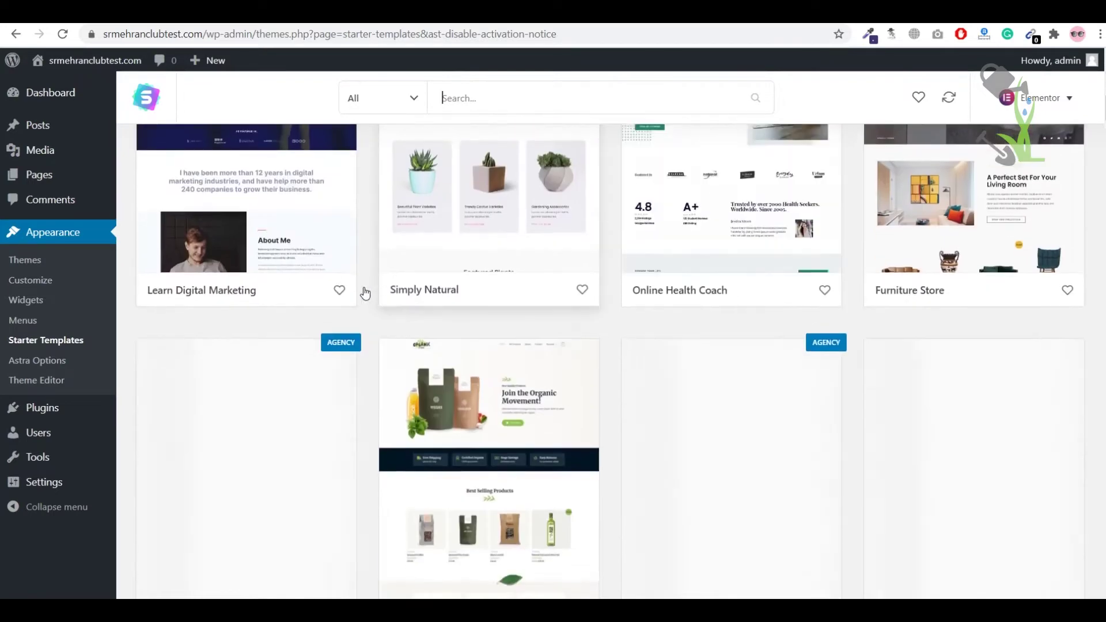
{"action": "scroll", "coordinate": [364, 291], "scroll_direction": "up", "scroll_amount": 10}
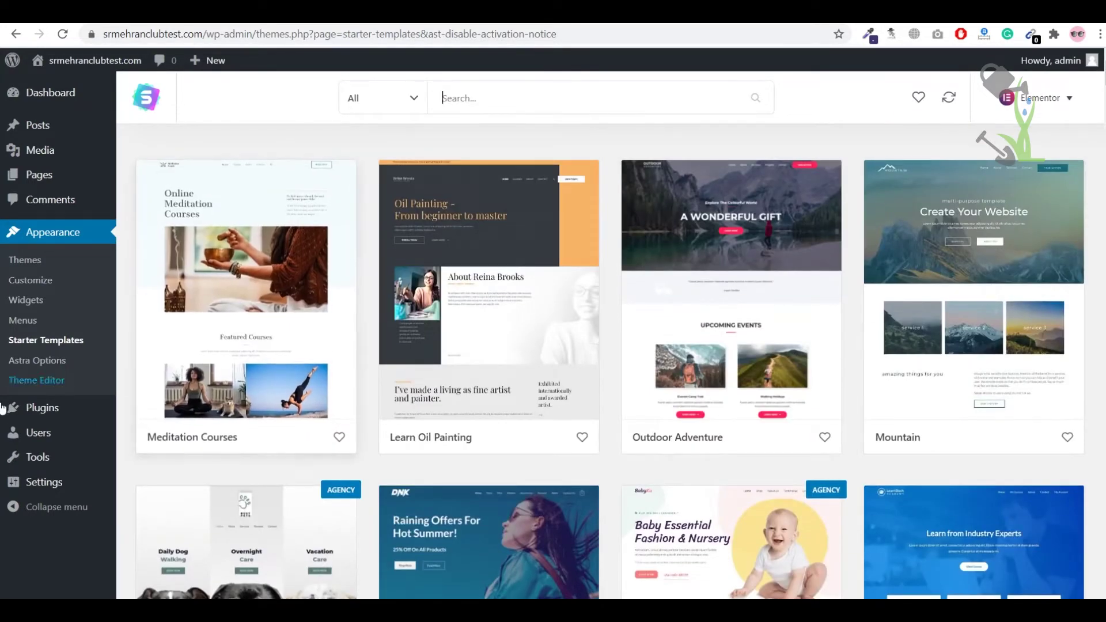
{"action": "mouse_move", "coordinate": [40, 407]}
{"action": "left_click", "coordinate": [127, 414]}
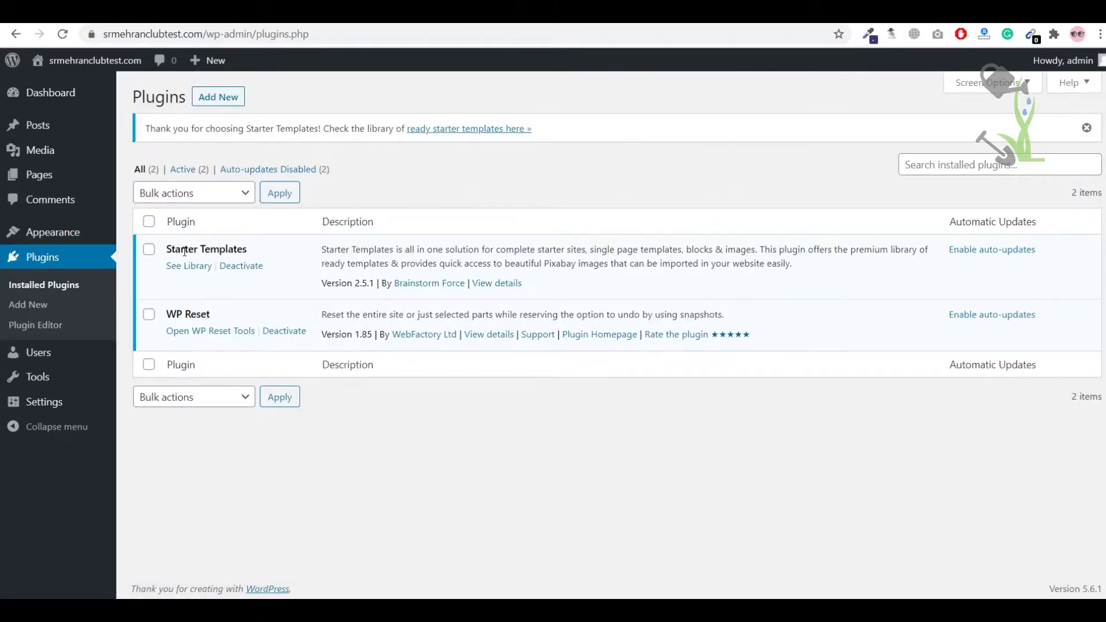
- Highlight the active plugins Starter Templates and WP Reset in the list
{"action": "triple_click", "coordinate": [238, 252]}
{"action": "left_click", "coordinate": [195, 252]}
{"action": "triple_click", "coordinate": [184, 314]}
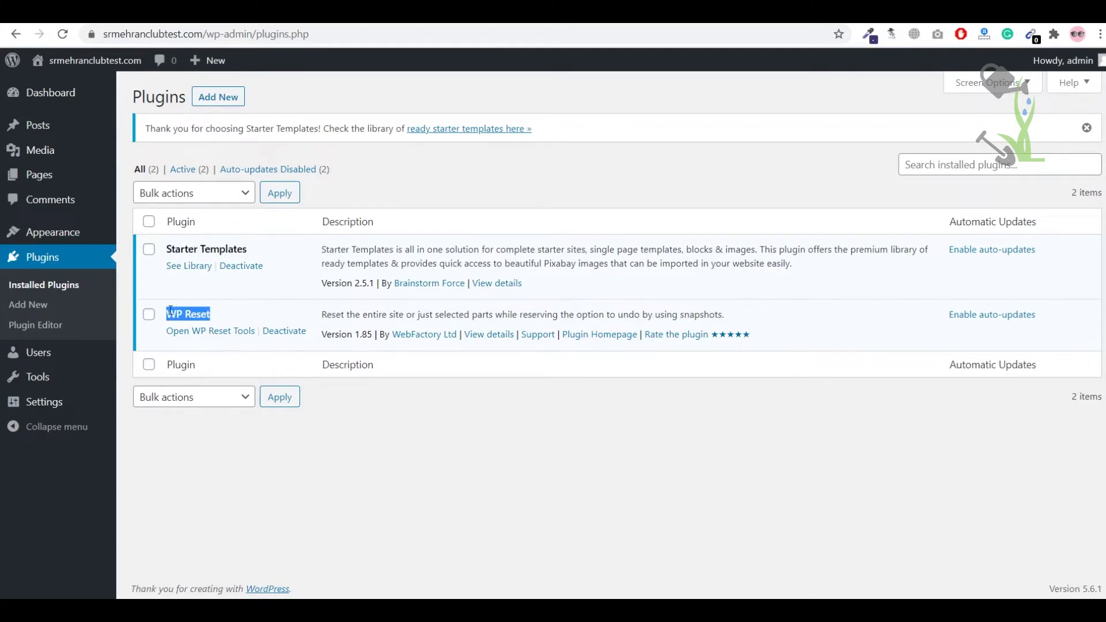
{"action": "mouse_move", "coordinate": [67, 237]}
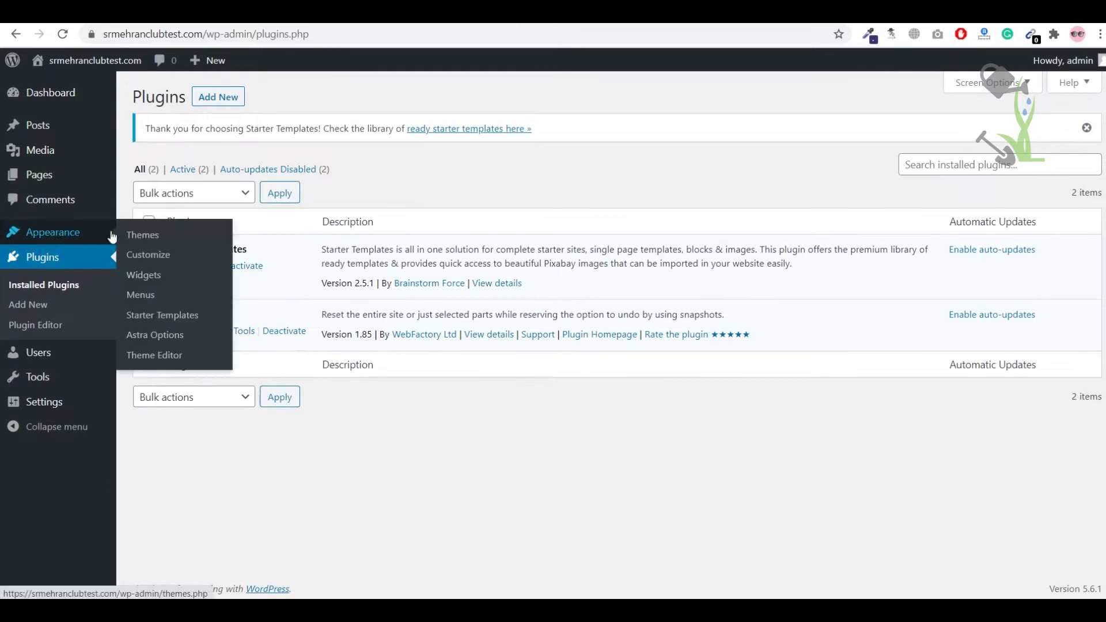
- Open Appearance > Astra Options and scroll through its customizer links and Pro features
{"action": "left_click", "coordinate": [164, 339]}
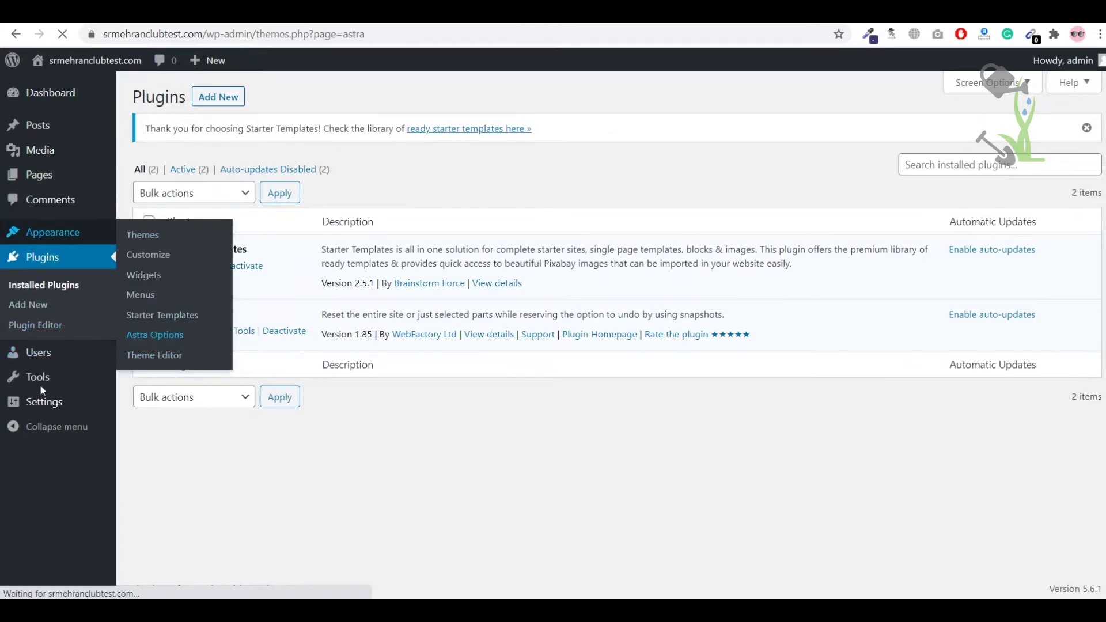
{"action": "scroll", "coordinate": [601, 248], "scroll_direction": "down", "scroll_amount": 10}
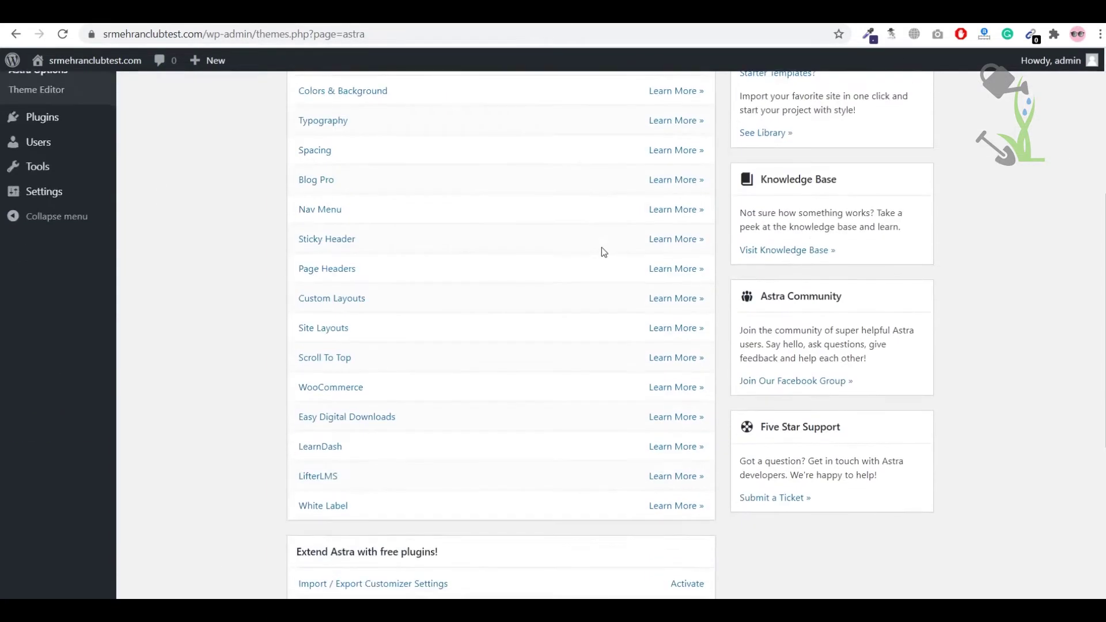
{"action": "scroll", "coordinate": [776, 286], "scroll_direction": "up", "scroll_amount": 1}
{"action": "scroll", "coordinate": [777, 288], "scroll_direction": "up", "scroll_amount": 1}
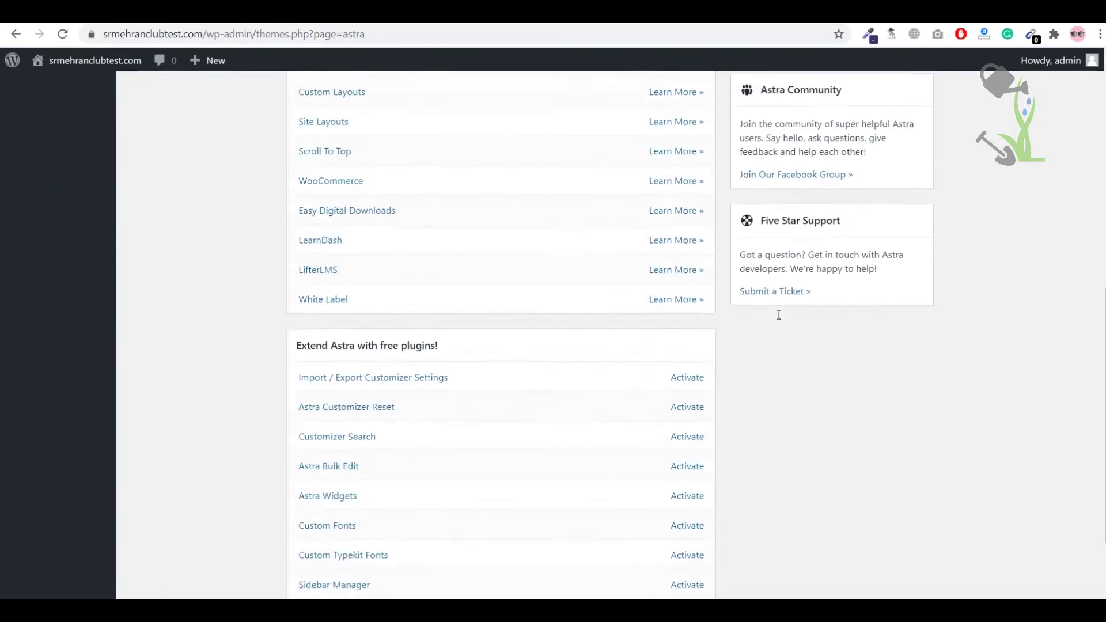
{"action": "scroll", "coordinate": [332, 271], "scroll_direction": "down", "scroll_amount": 2}
{"action": "left_click_drag", "start_coordinate": [286, 244], "coordinate": [426, 246]}
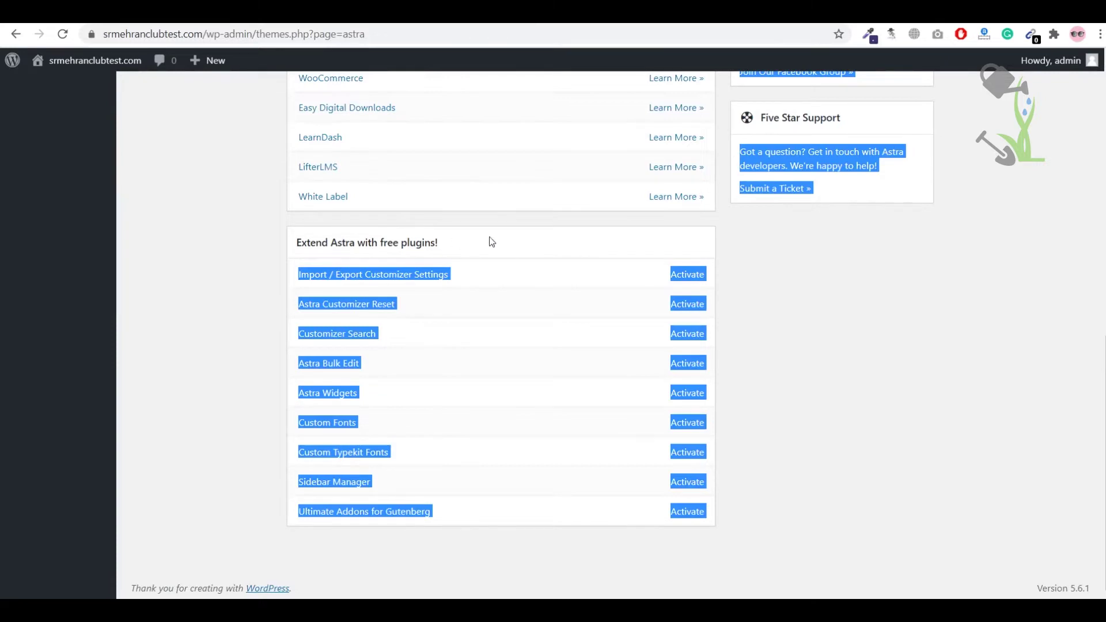
{"action": "left_click", "coordinate": [825, 287]}
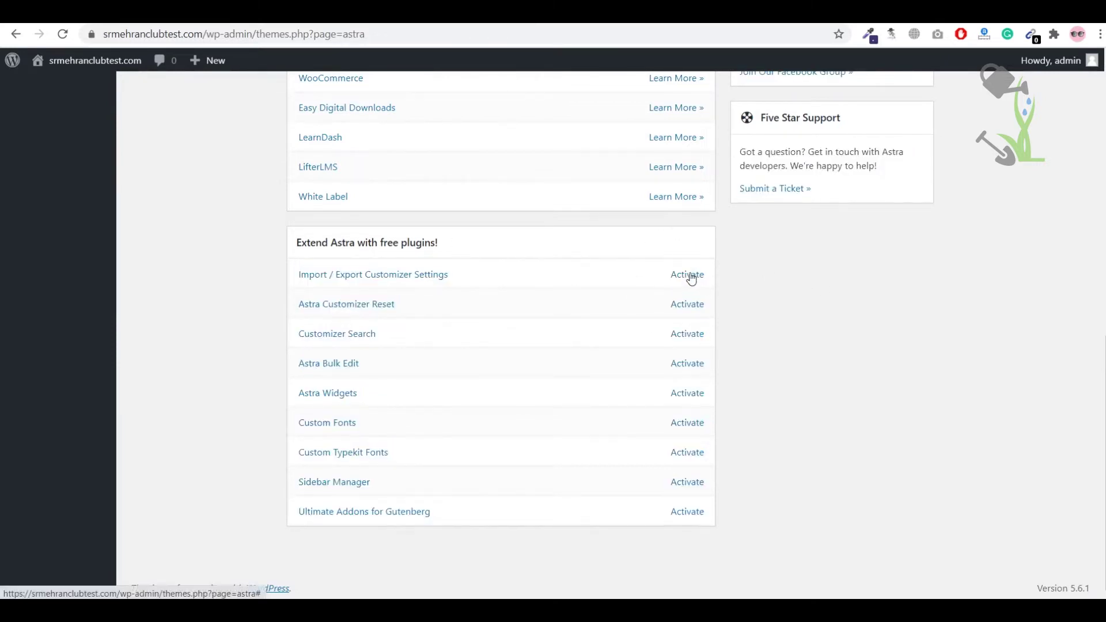
{"action": "scroll", "coordinate": [689, 279], "scroll_direction": "up", "scroll_amount": 10}
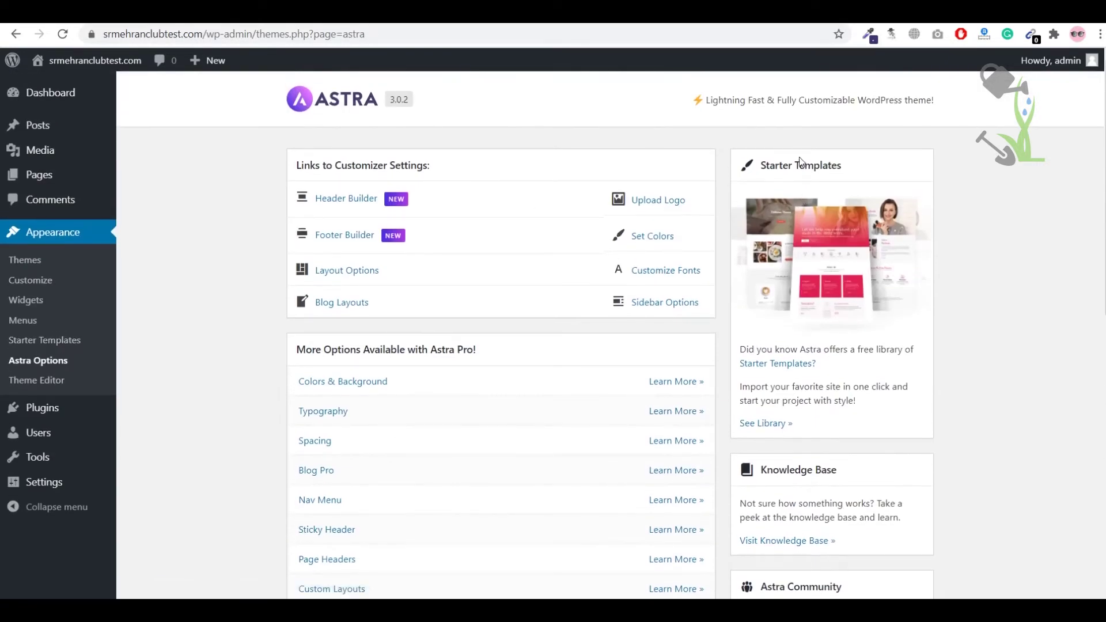
{"action": "scroll", "coordinate": [776, 196], "scroll_direction": "down", "scroll_amount": 5}
{"action": "scroll", "coordinate": [777, 196], "scroll_direction": "up", "scroll_amount": 5}
- Visit the site's front page, come back, and open the Starter Templates library
{"action": "mouse_move", "coordinate": [95, 60]}
{"action": "left_click", "coordinate": [90, 91]}
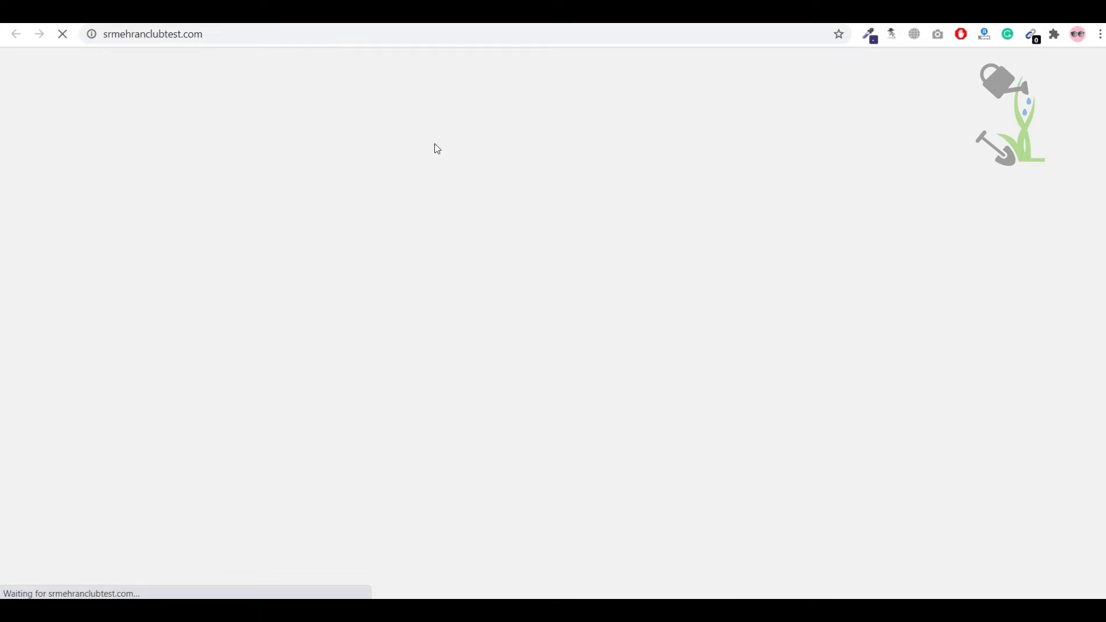
{"action": "scroll", "coordinate": [631, 247], "scroll_direction": "down", "scroll_amount": 3}
{"action": "scroll", "coordinate": [631, 246], "scroll_direction": "up", "scroll_amount": 3}
{"action": "key", "text": "alt+Left"}
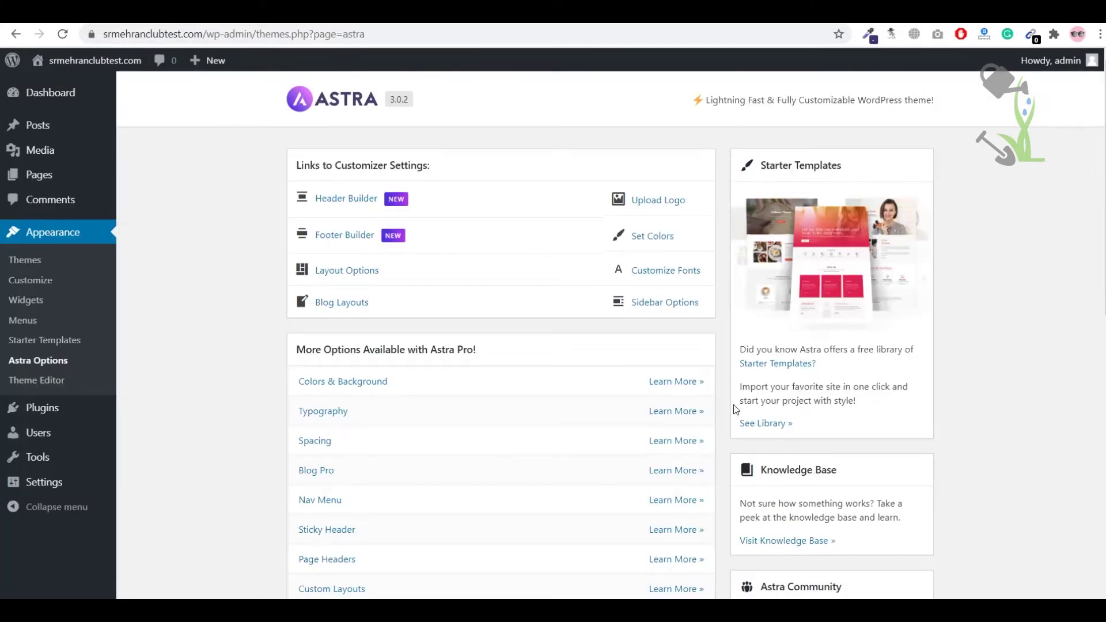
{"action": "left_click", "coordinate": [763, 424]}
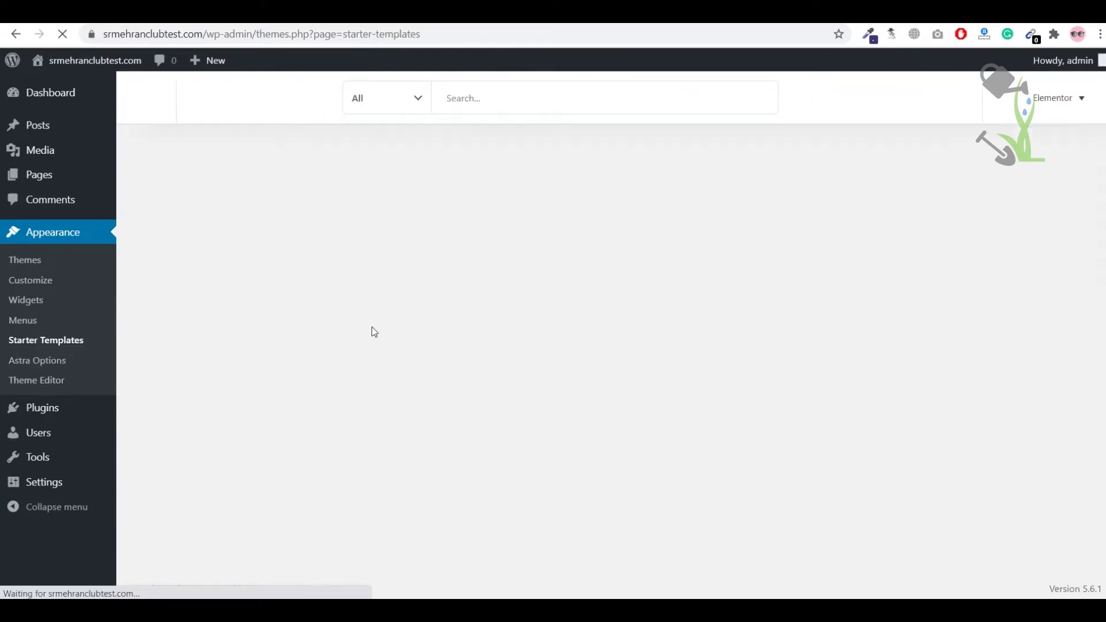
- Filter the starter template library to the eCommerce category
{"action": "scroll", "coordinate": [606, 279], "scroll_direction": "down", "scroll_amount": 10}
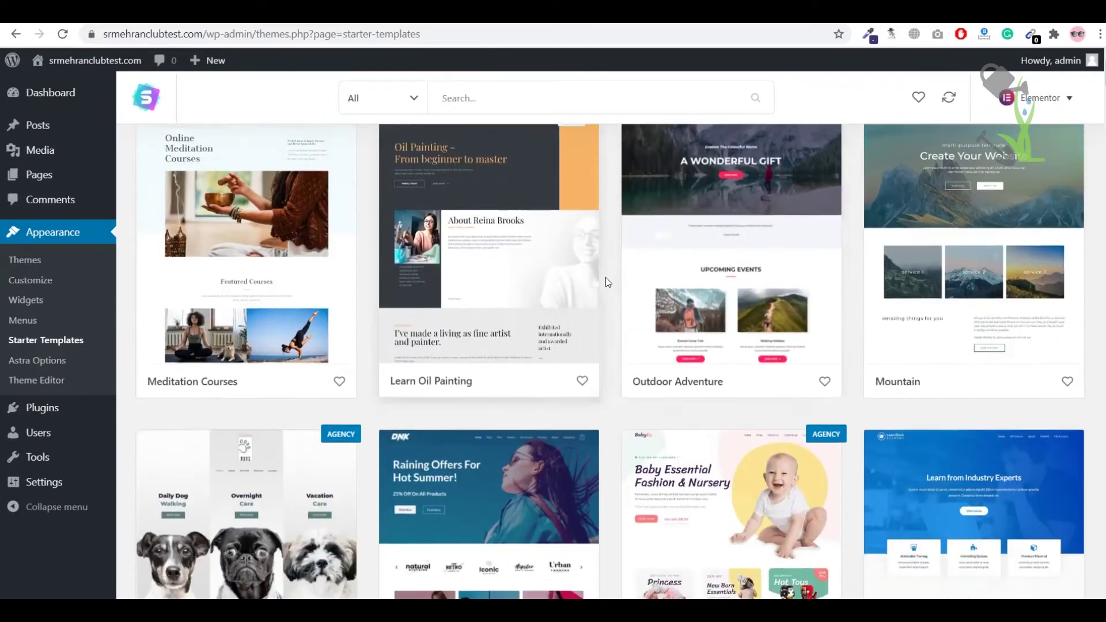
{"action": "scroll", "coordinate": [611, 288], "scroll_direction": "down", "scroll_amount": 8}
{"action": "scroll", "coordinate": [610, 288], "scroll_direction": "up", "scroll_amount": 20}
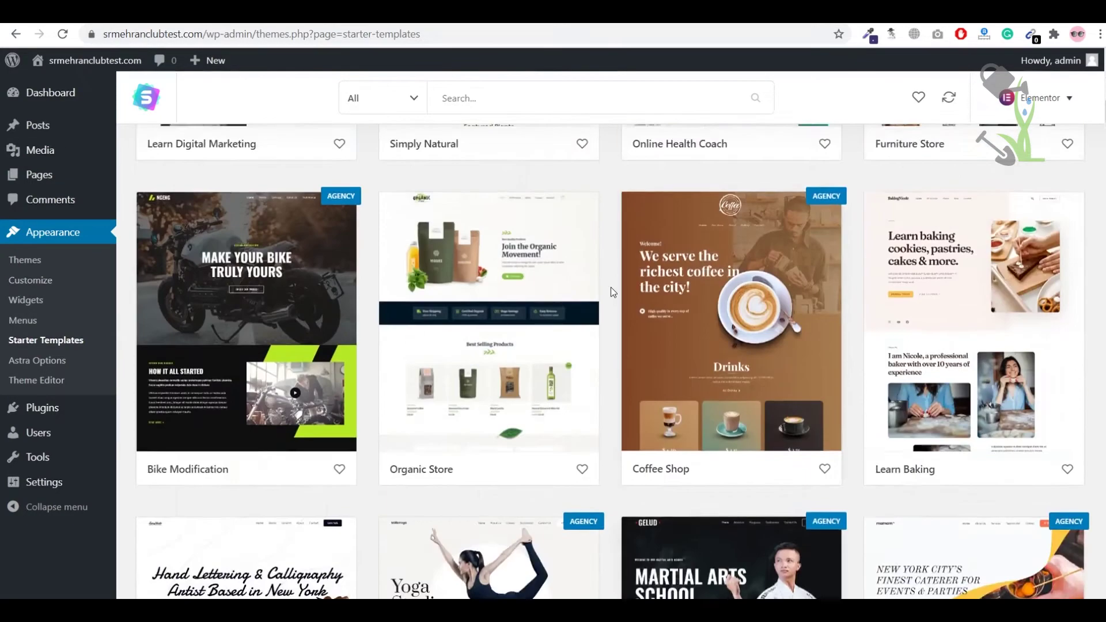
{"action": "scroll", "coordinate": [611, 287], "scroll_direction": "up", "scroll_amount": 4}
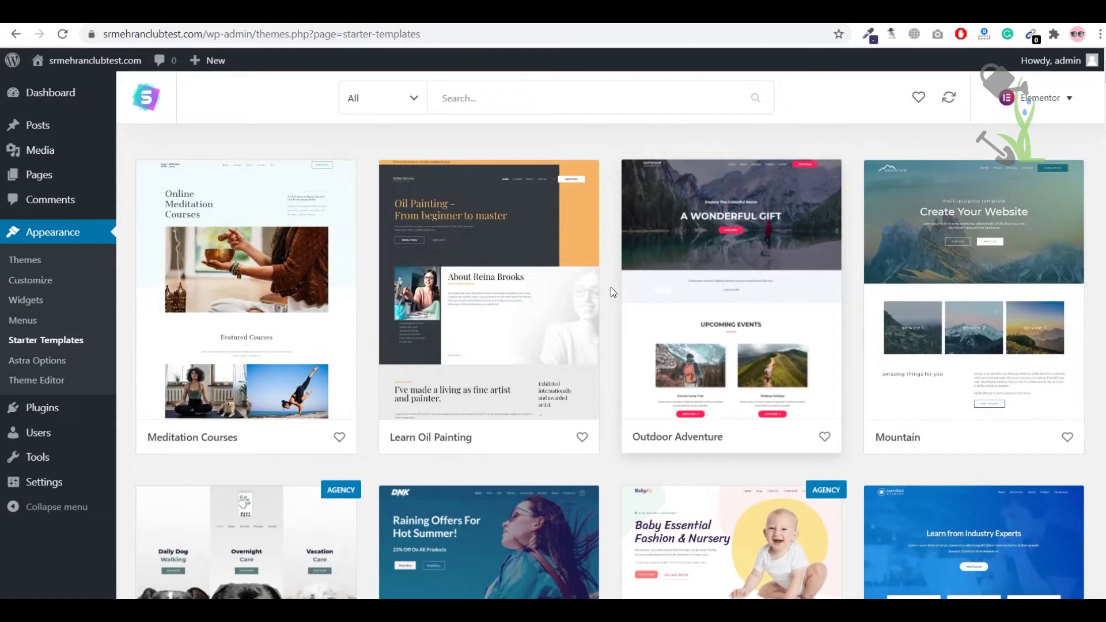
{"action": "left_click", "coordinate": [363, 101]}
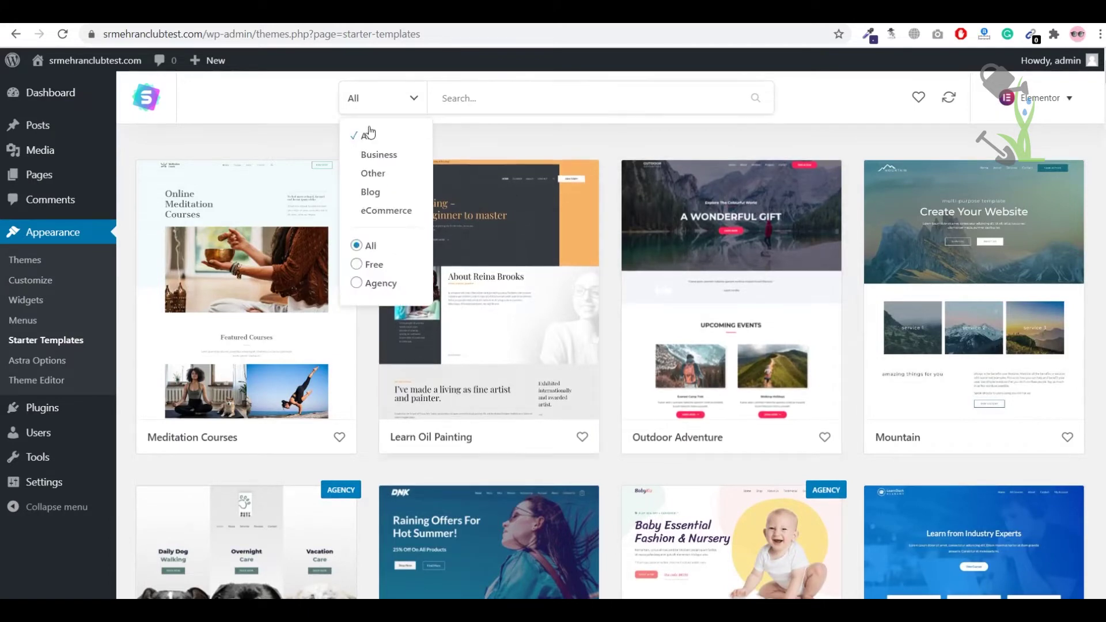
{"action": "left_click", "coordinate": [397, 212]}
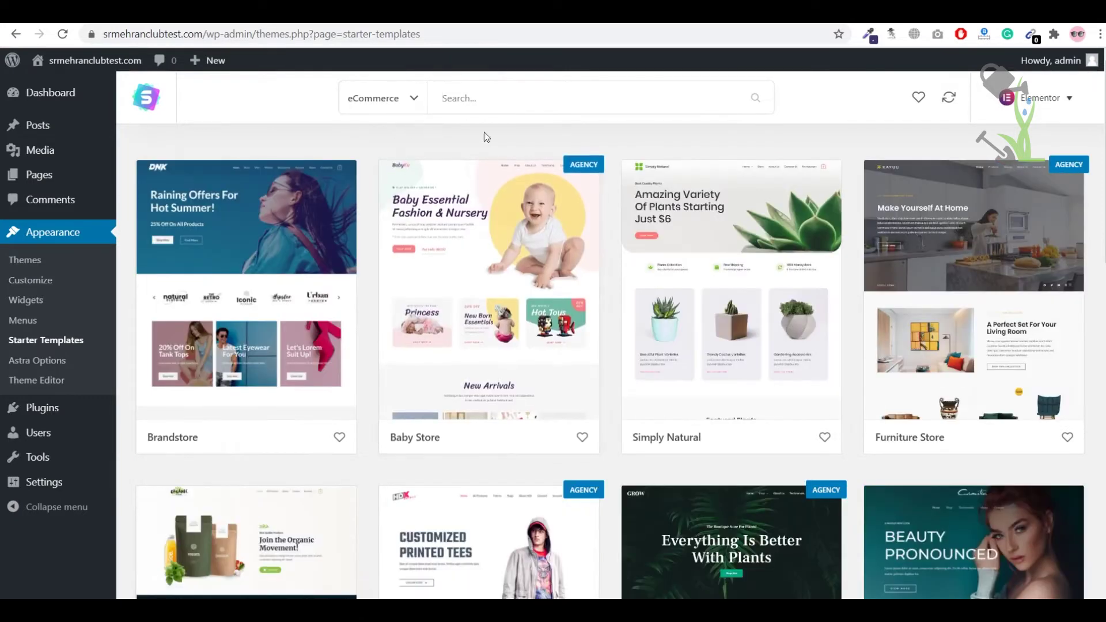
- Browse the eCommerce designs and open the Simply Natural template
{"action": "scroll", "coordinate": [222, 403], "scroll_direction": "down", "scroll_amount": 15}
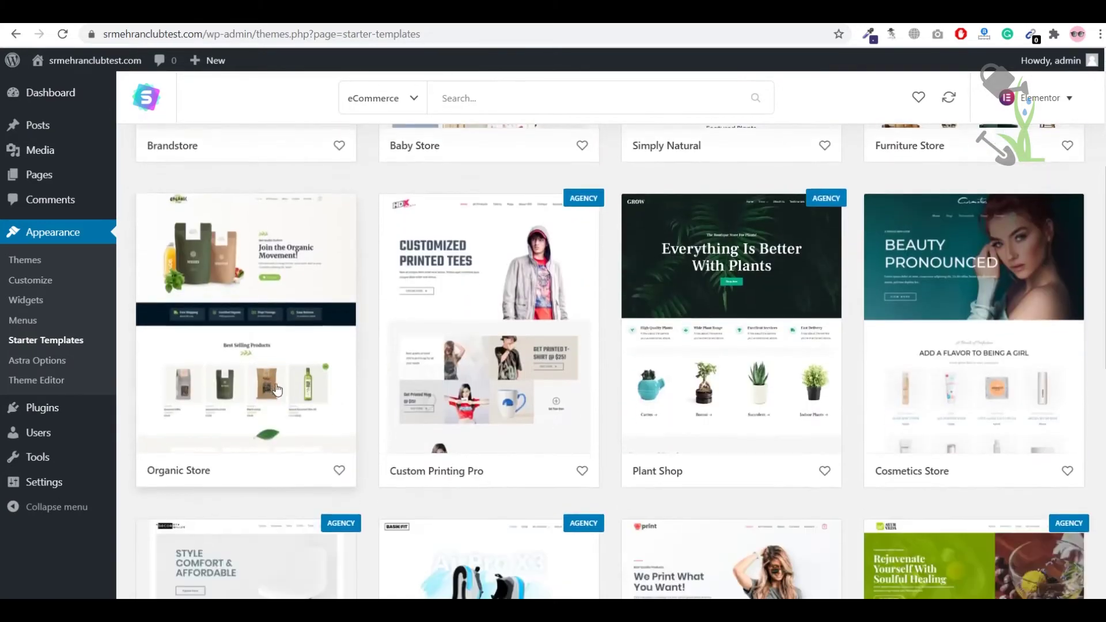
{"action": "scroll", "coordinate": [797, 445], "scroll_direction": "up", "scroll_amount": 15}
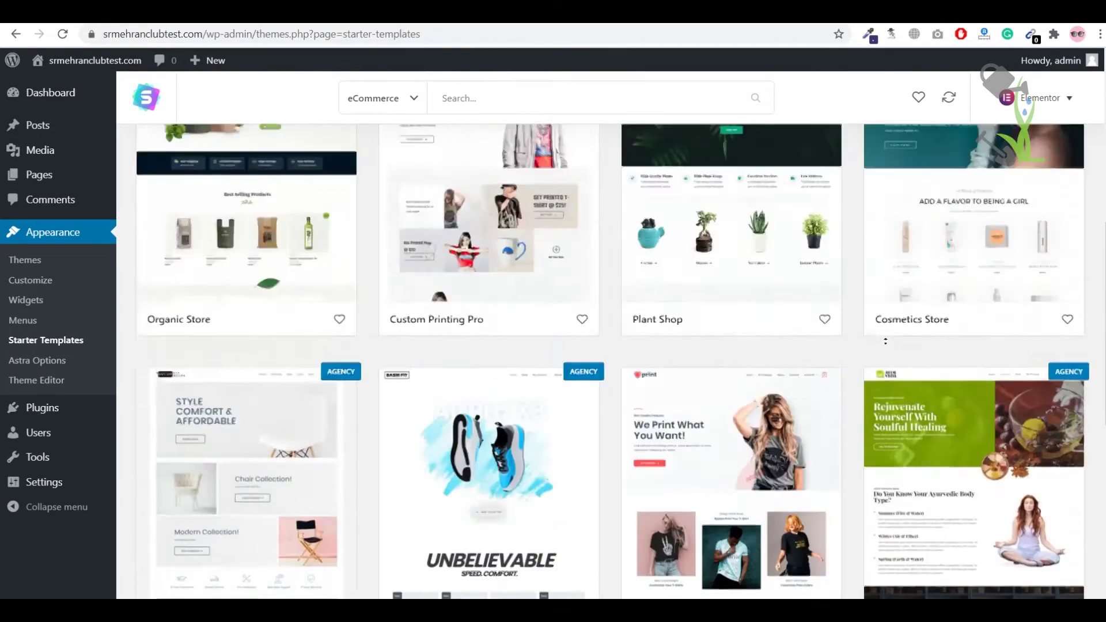
{"action": "scroll", "coordinate": [845, 375], "scroll_direction": "down", "scroll_amount": 9}
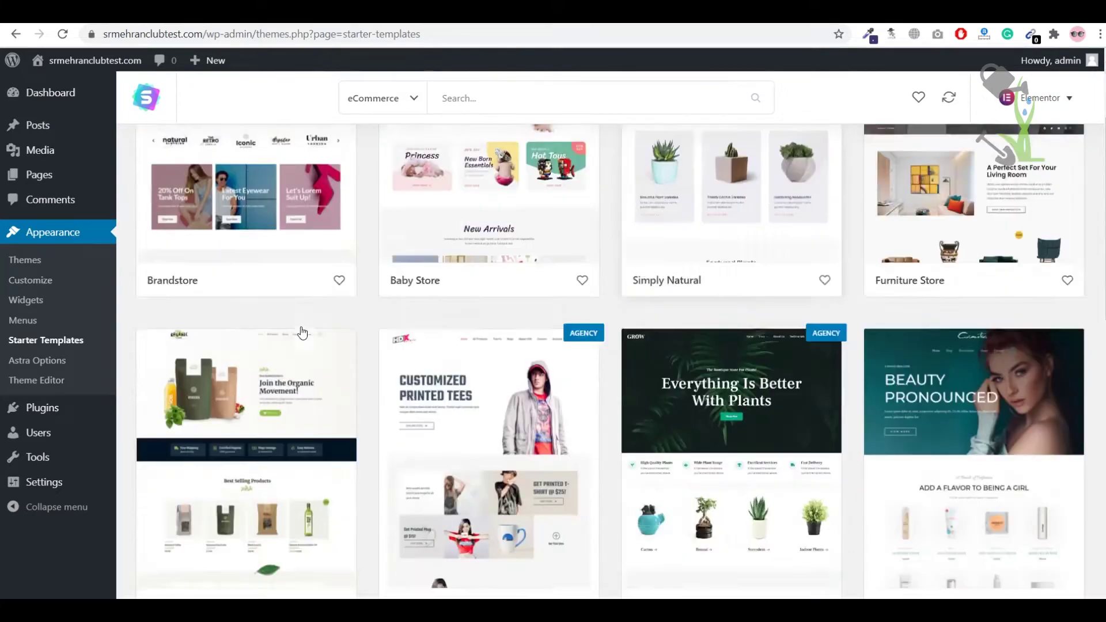
{"action": "scroll", "coordinate": [371, 343], "scroll_direction": "down", "scroll_amount": 5}
{"action": "scroll", "coordinate": [750, 337], "scroll_direction": "up", "scroll_amount": 4}
{"action": "scroll", "coordinate": [750, 337], "scroll_direction": "up", "scroll_amount": 8}
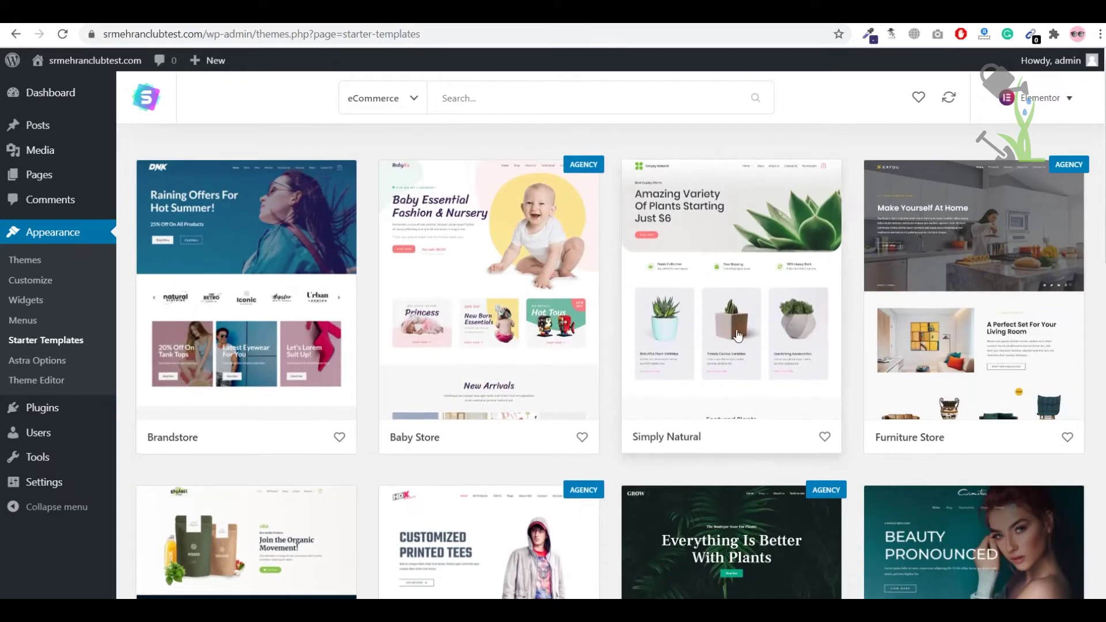
{"action": "left_click", "coordinate": [699, 316]}
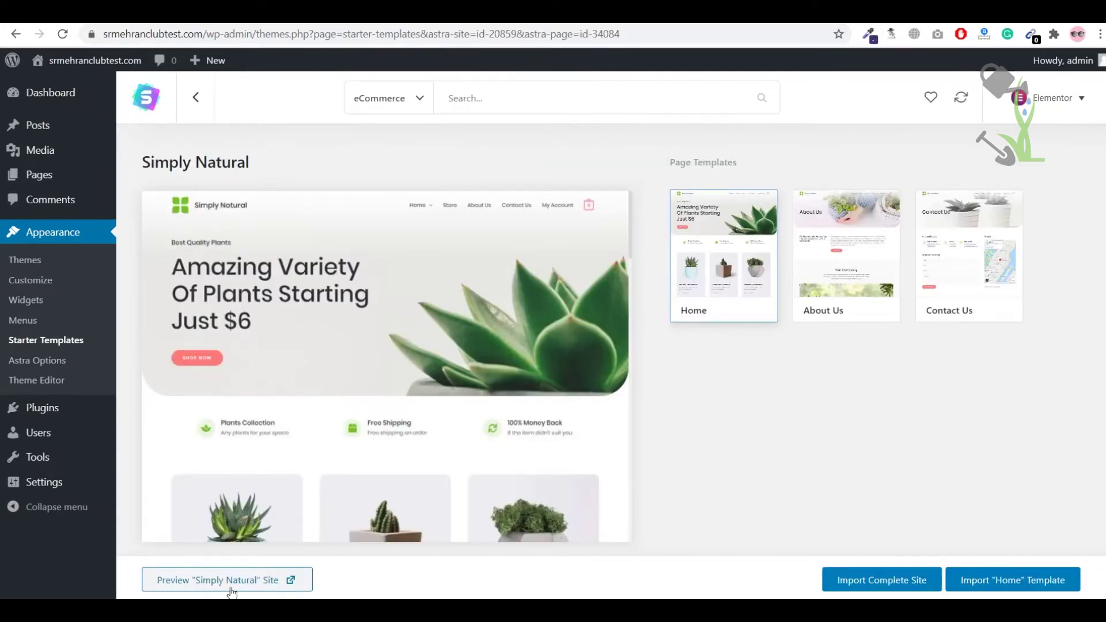
- Preview the live Simply Natural plant-store demo, then return and view the About Us template
{"action": "left_click", "coordinate": [224, 586]}
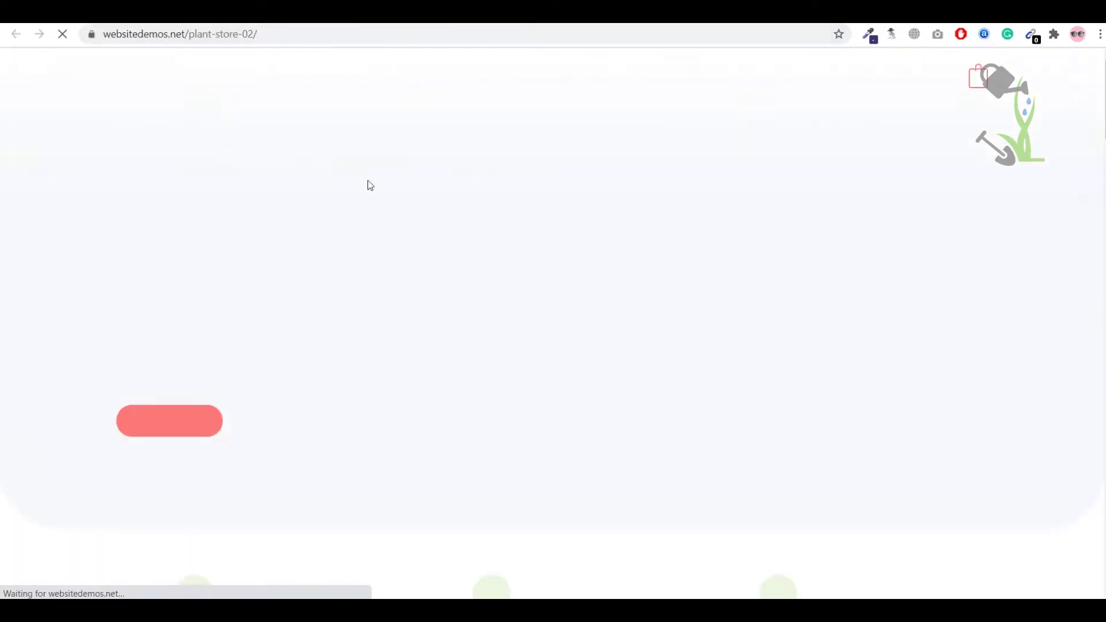
{"action": "scroll", "coordinate": [534, 276], "scroll_direction": "down", "scroll_amount": 10}
{"action": "scroll", "coordinate": [536, 280], "scroll_direction": "down", "scroll_amount": 20}
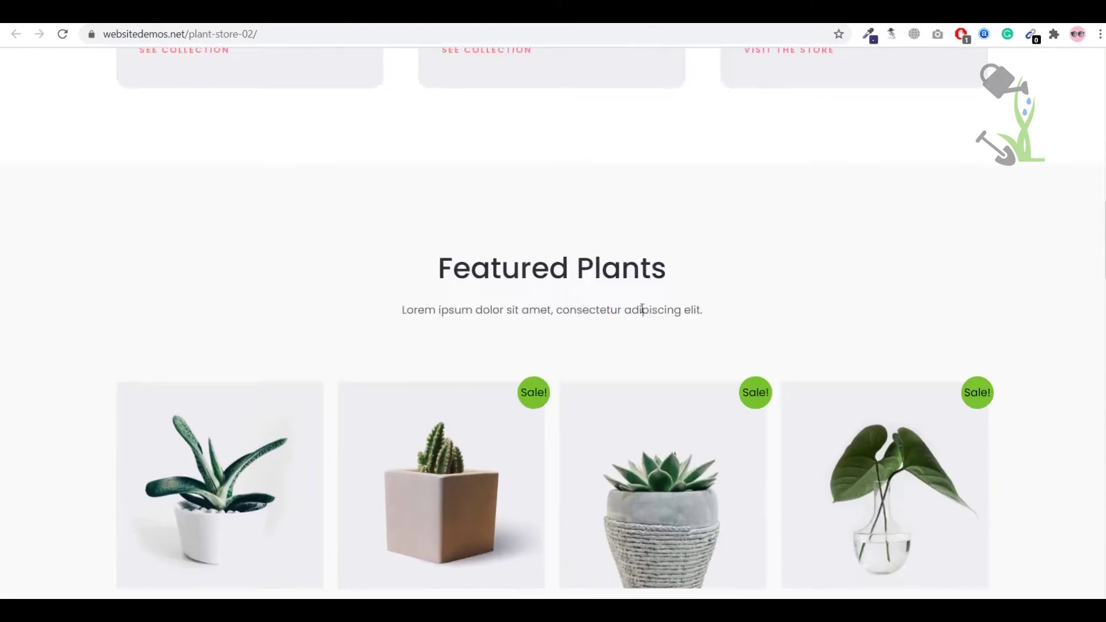
{"action": "scroll", "coordinate": [576, 449], "scroll_direction": "down", "scroll_amount": 15}
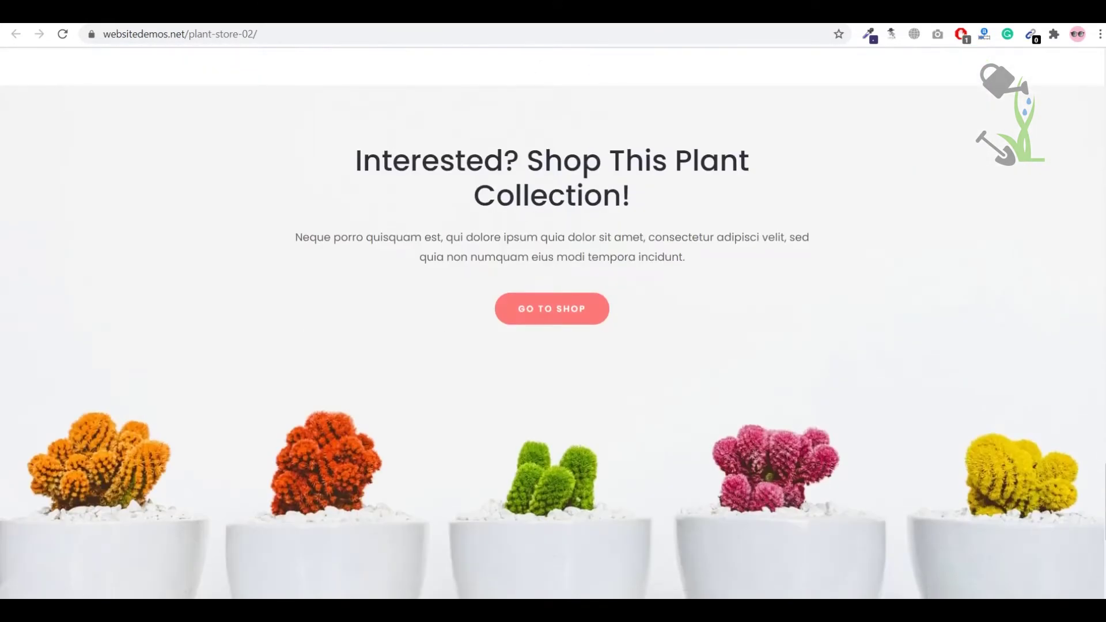
{"action": "key", "text": "ctrl+Tab"}
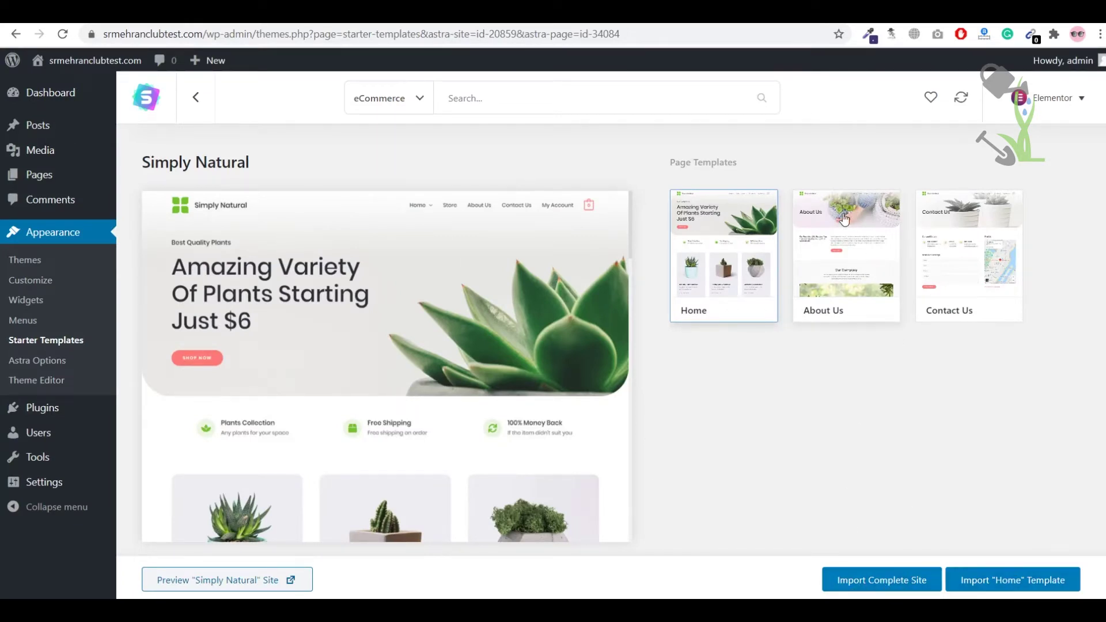
{"action": "left_click", "coordinate": [845, 221]}
- Preview the Simply Natural templates, then import the complete site, skipping the signup form
{"action": "left_click", "coordinate": [990, 268]}
{"action": "left_click", "coordinate": [748, 255]}
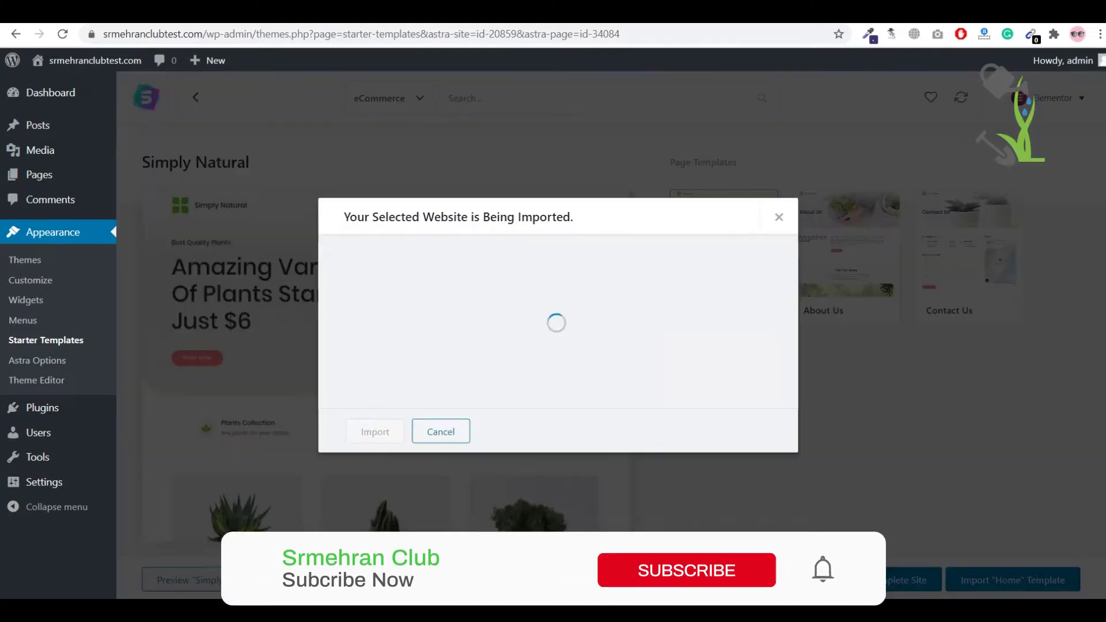
{"action": "left_click", "coordinate": [881, 580]}
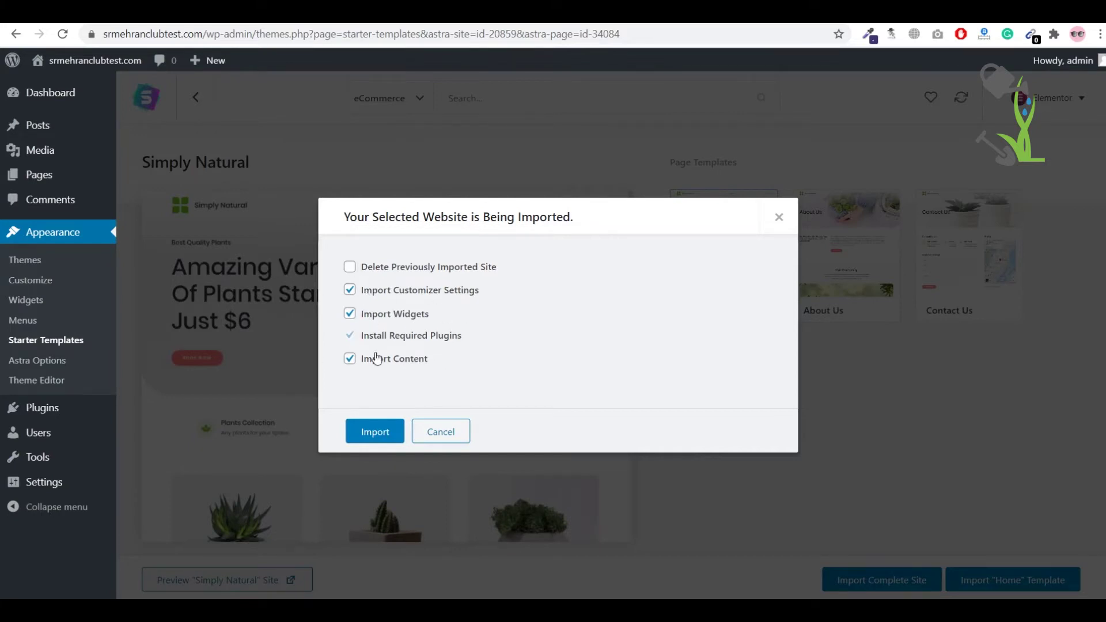
{"action": "left_click", "coordinate": [381, 433]}
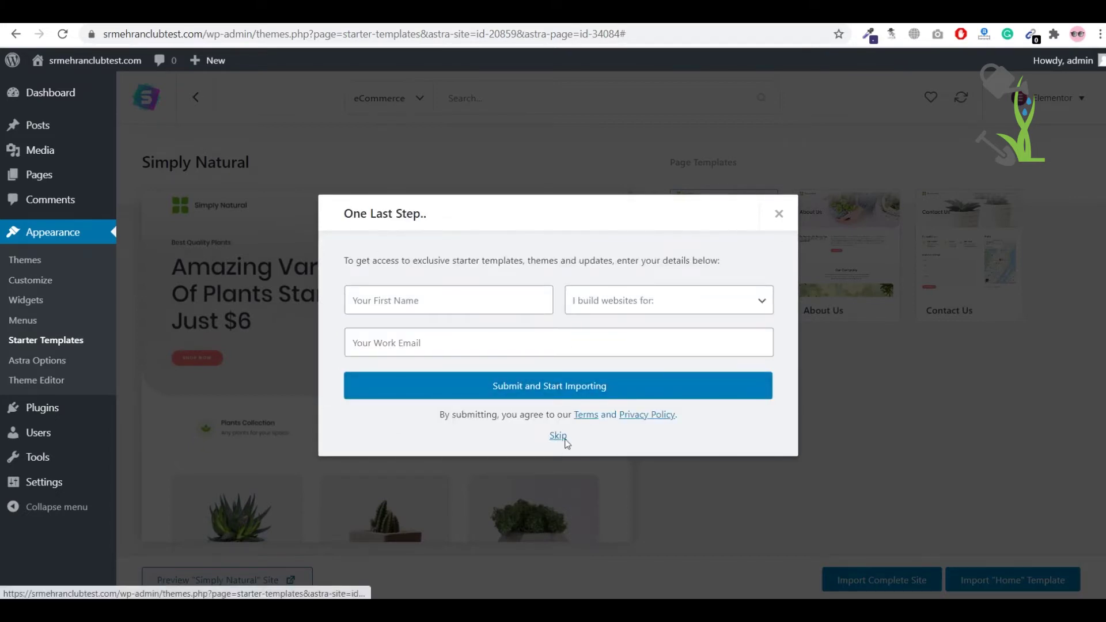
{"action": "left_click", "coordinate": [558, 437]}
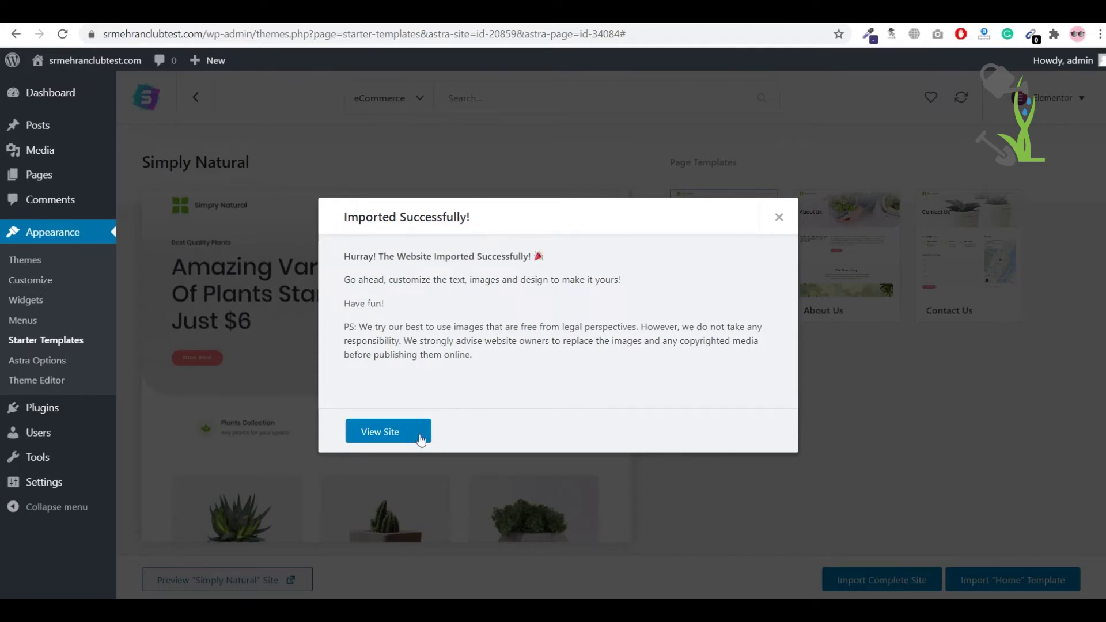
{"action": "left_click", "coordinate": [384, 440]}
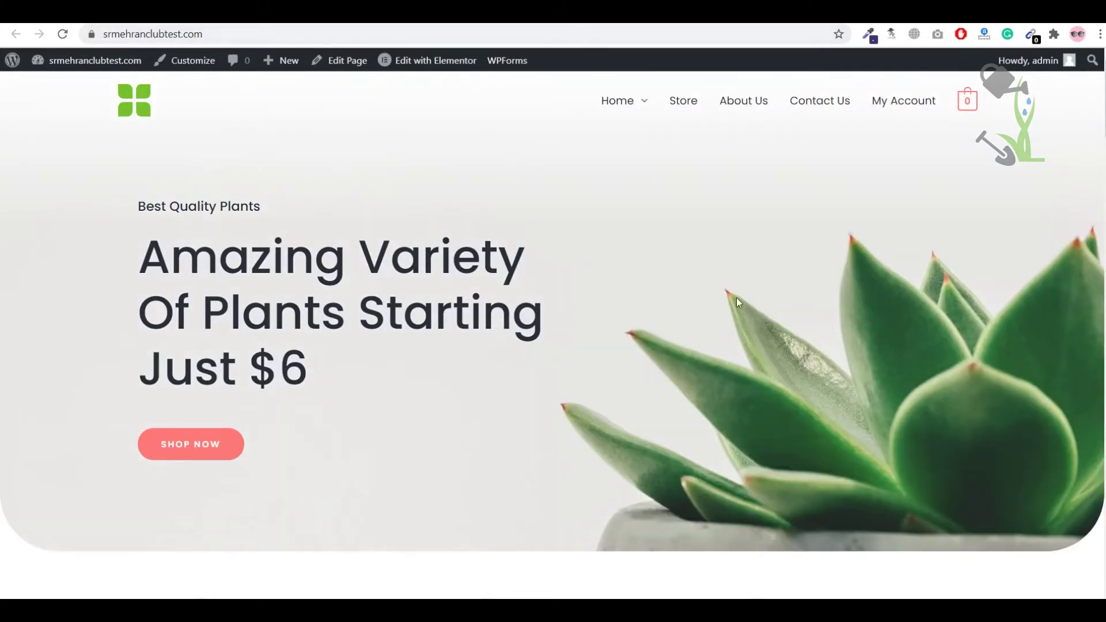
- Scroll the home page and open the cart to confirm it is empty
{"action": "scroll", "coordinate": [720, 259], "scroll_direction": "down", "scroll_amount": 20}
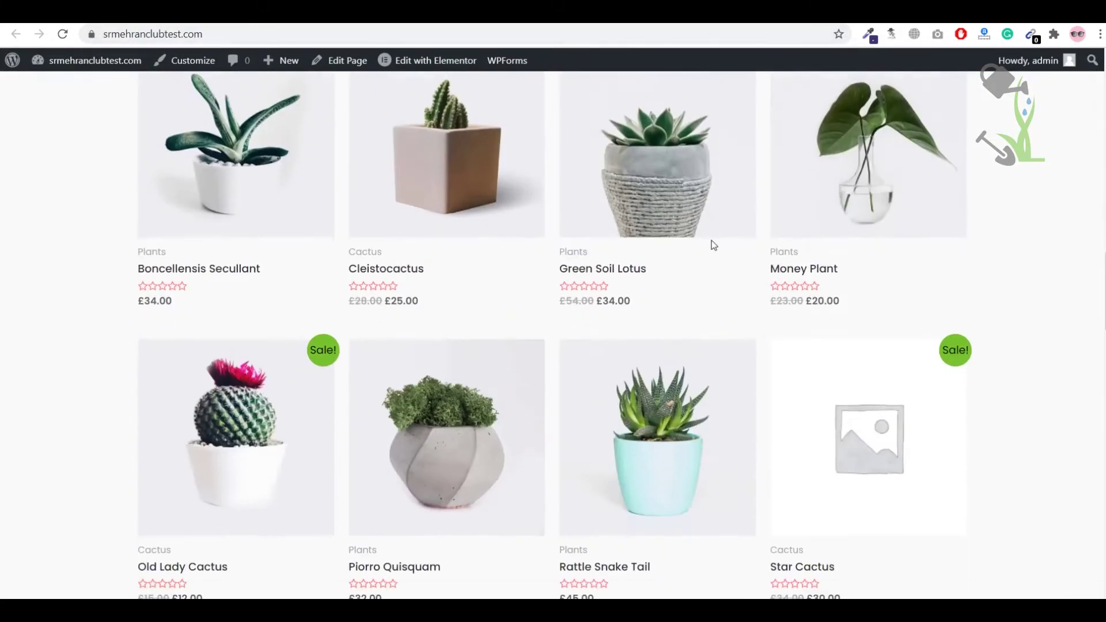
{"action": "scroll", "coordinate": [731, 236], "scroll_direction": "down", "scroll_amount": 20}
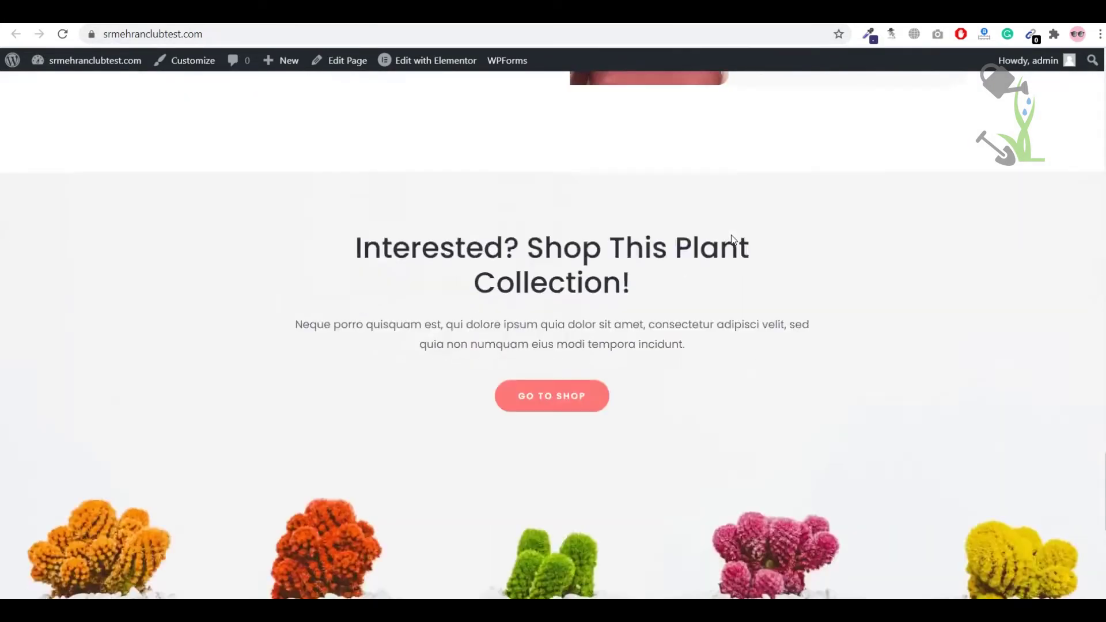
{"action": "scroll", "coordinate": [731, 238], "scroll_direction": "down", "scroll_amount": 7}
{"action": "scroll", "coordinate": [689, 186], "scroll_direction": "up", "scroll_amount": 20}
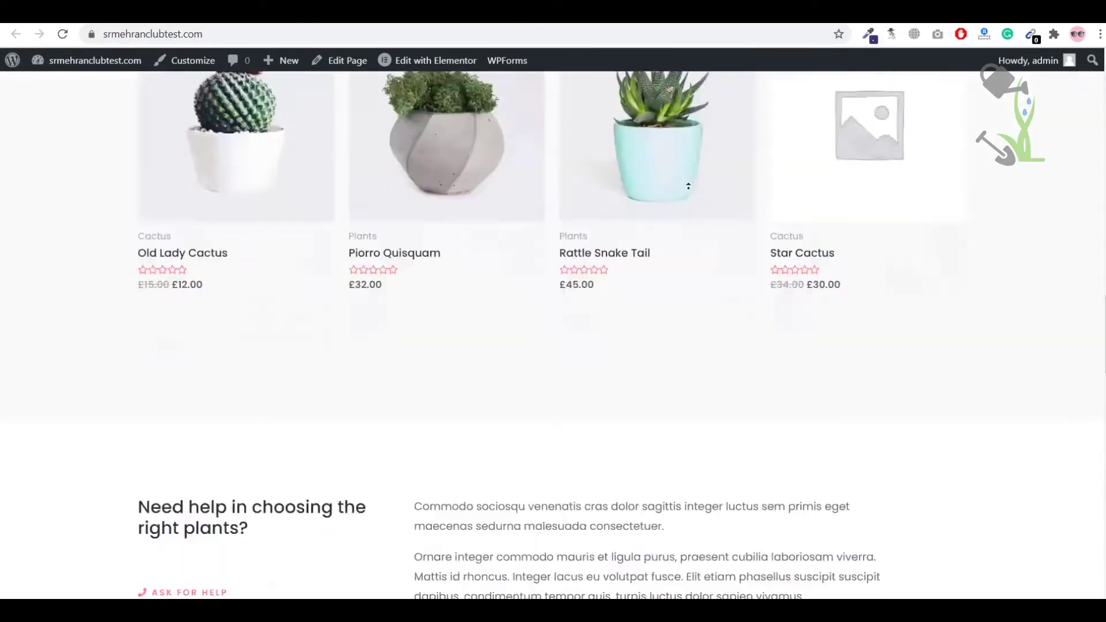
{"action": "mouse_move", "coordinate": [638, 100]}
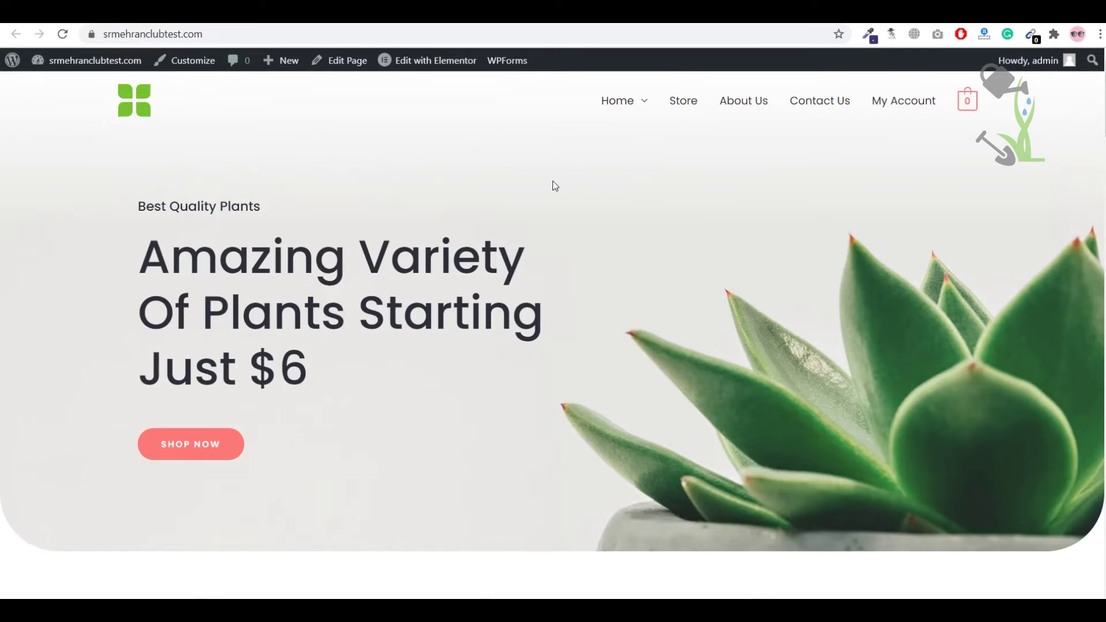
{"action": "left_click", "coordinate": [967, 101]}
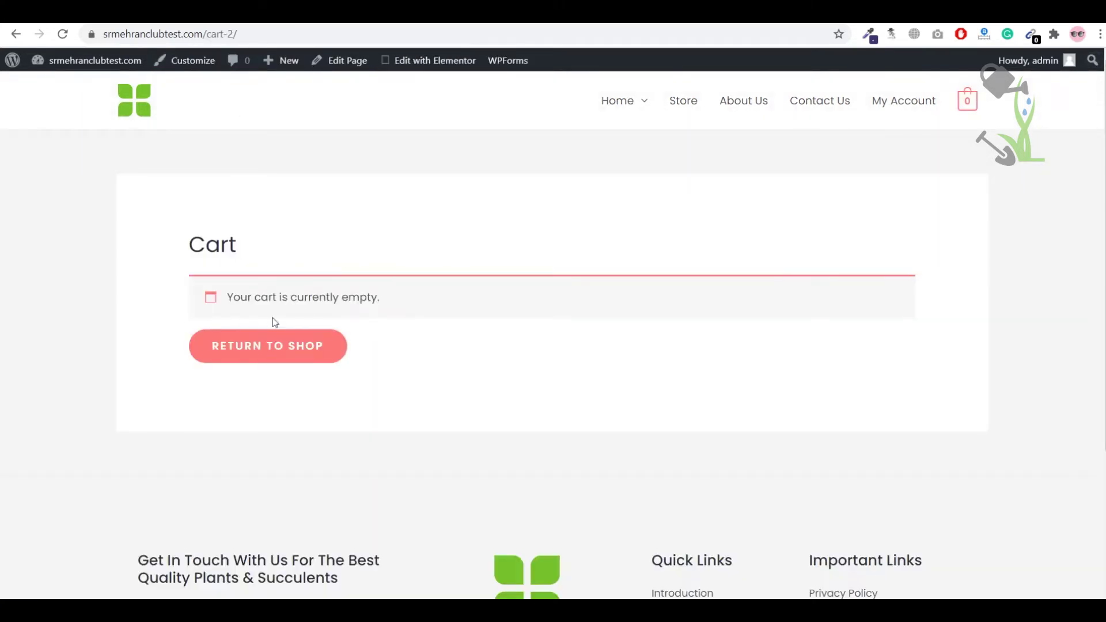
{"action": "left_click_drag", "start_coordinate": [419, 313], "coordinate": [188, 298]}
{"action": "left_click", "coordinate": [564, 176]}
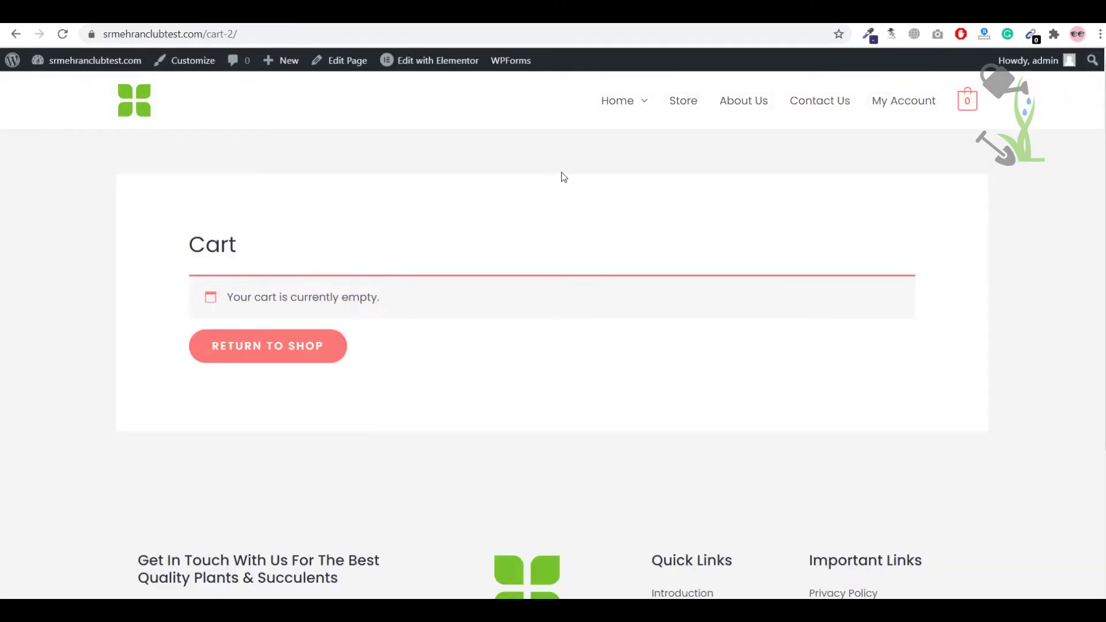
- Browse the Store page's plant listings and open the Green Soil Lotus product
{"action": "left_click", "coordinate": [683, 102]}
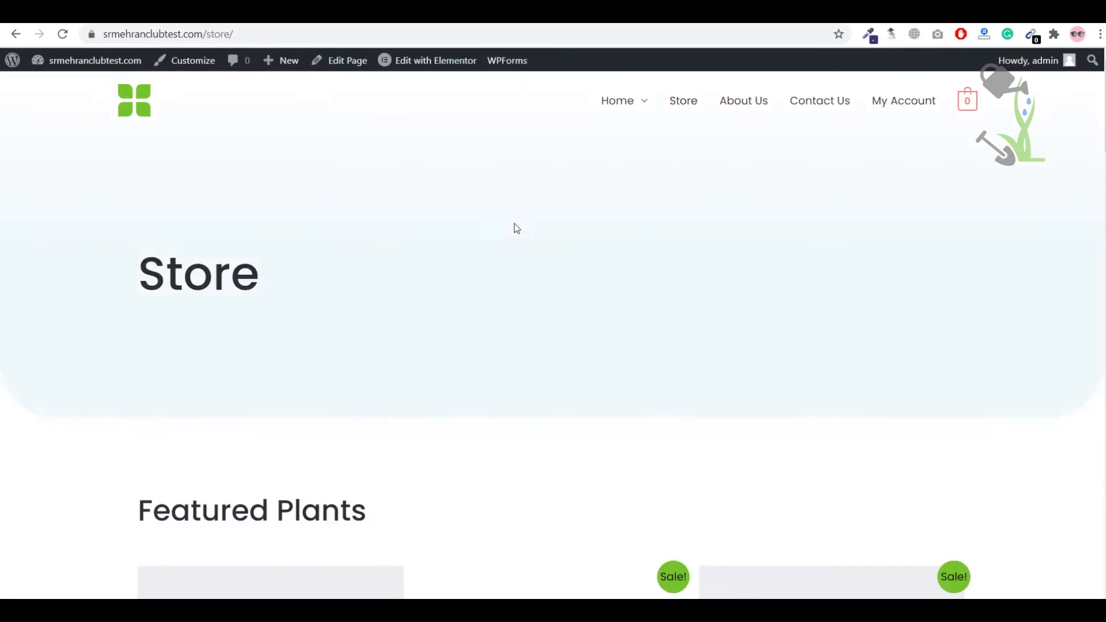
{"action": "scroll", "coordinate": [517, 228], "scroll_direction": "down", "scroll_amount": 10}
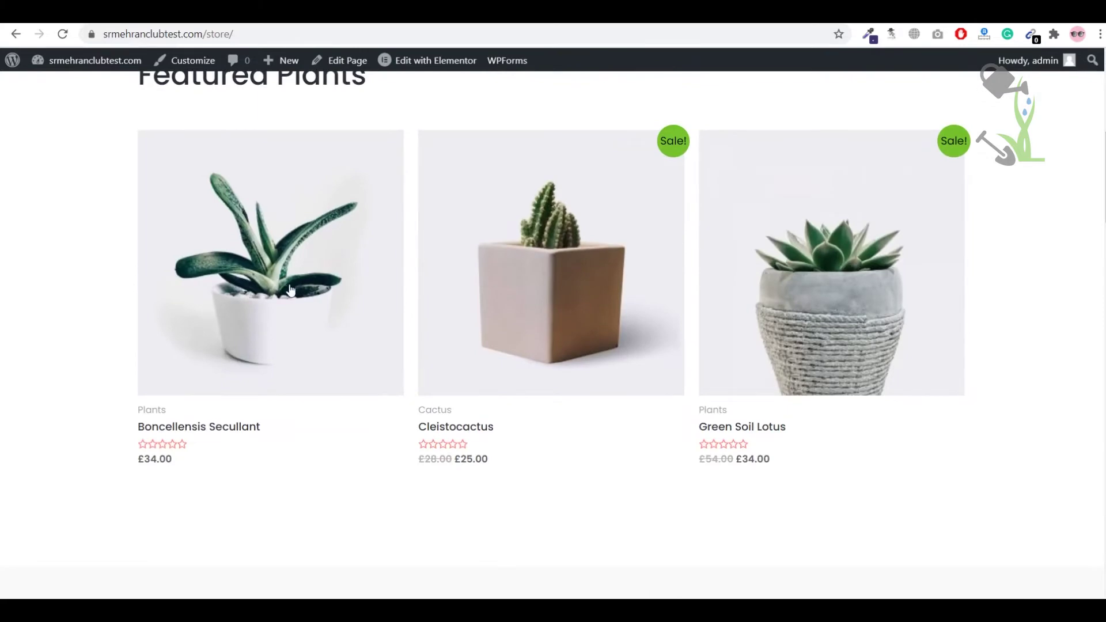
{"action": "scroll", "coordinate": [696, 299], "scroll_direction": "down", "scroll_amount": 18}
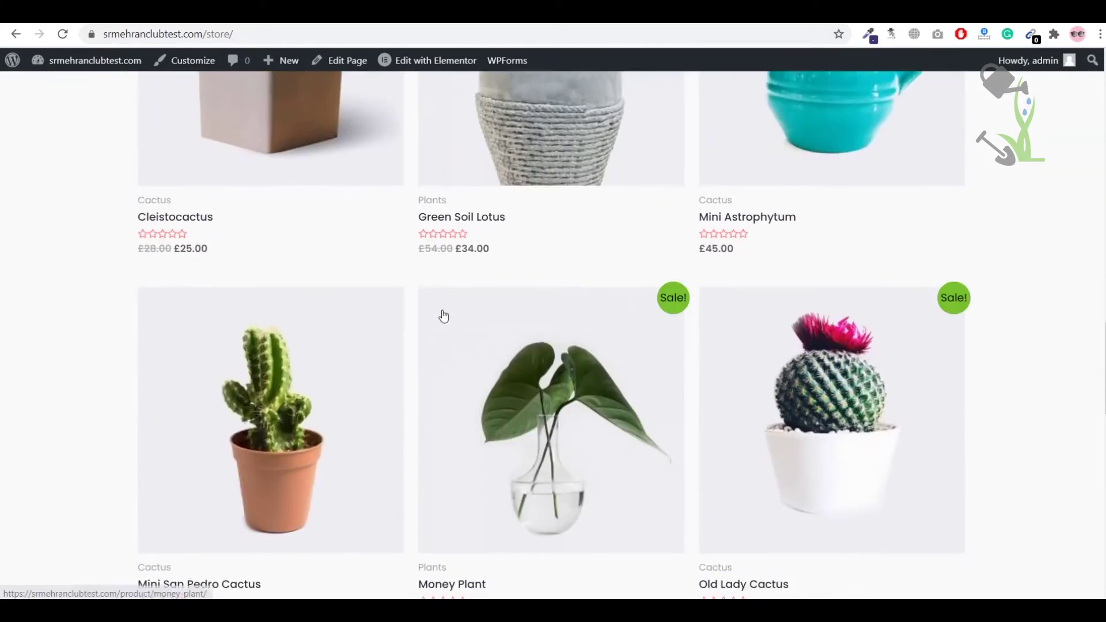
{"action": "scroll", "coordinate": [333, 325], "scroll_direction": "down", "scroll_amount": 3}
{"action": "scroll", "coordinate": [651, 254], "scroll_direction": "up", "scroll_amount": 20}
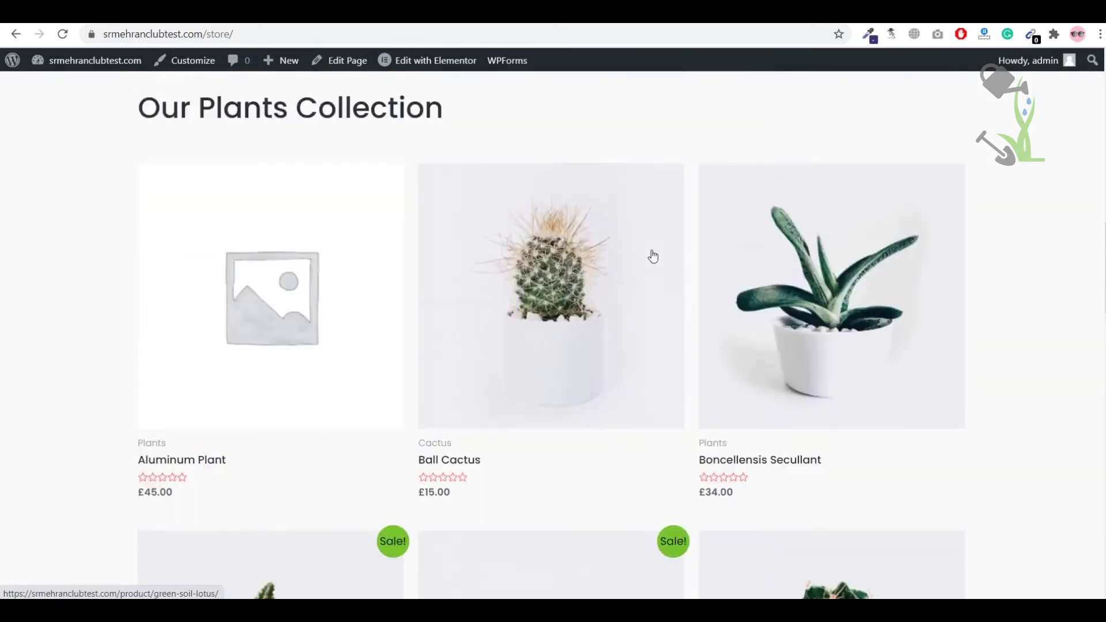
{"action": "scroll", "coordinate": [653, 256], "scroll_direction": "up", "scroll_amount": 9}
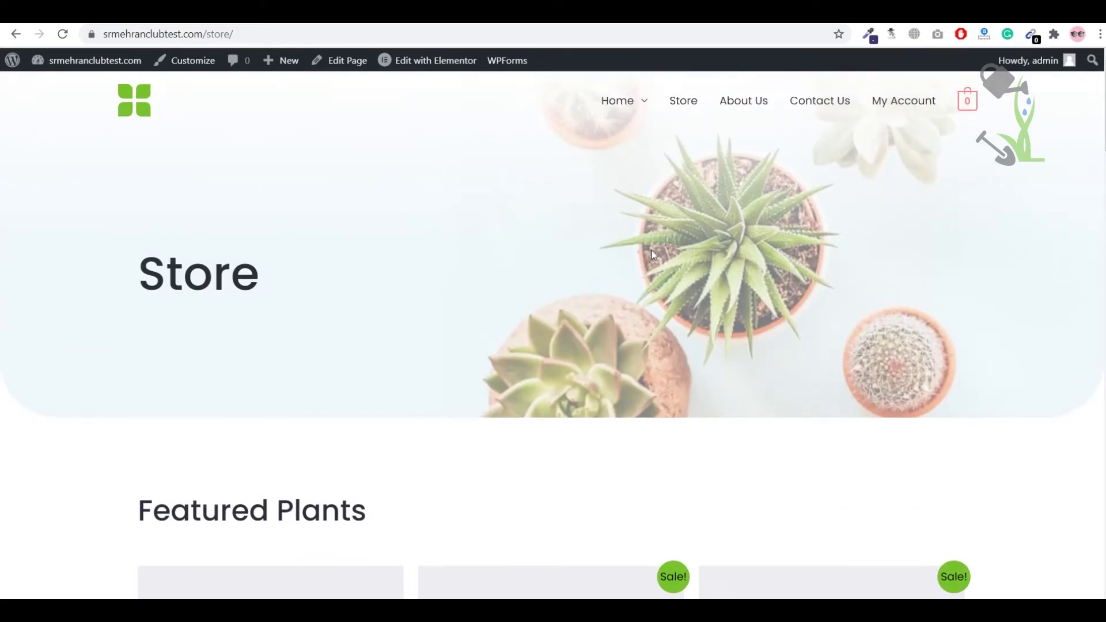
{"action": "scroll", "coordinate": [652, 251], "scroll_direction": "down", "scroll_amount": 9}
{"action": "scroll", "coordinate": [636, 226], "scroll_direction": "up", "scroll_amount": 9}
{"action": "scroll", "coordinate": [666, 253], "scroll_direction": "down", "scroll_amount": 15}
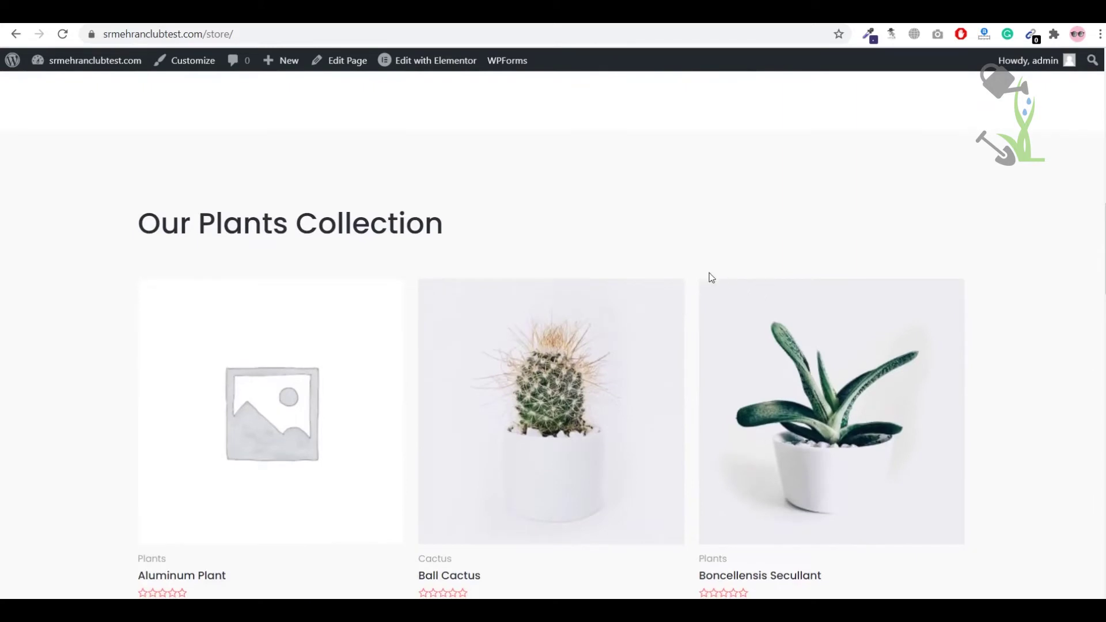
{"action": "scroll", "coordinate": [707, 283], "scroll_direction": "down", "scroll_amount": 8}
{"action": "scroll", "coordinate": [704, 299], "scroll_direction": "up", "scroll_amount": 7}
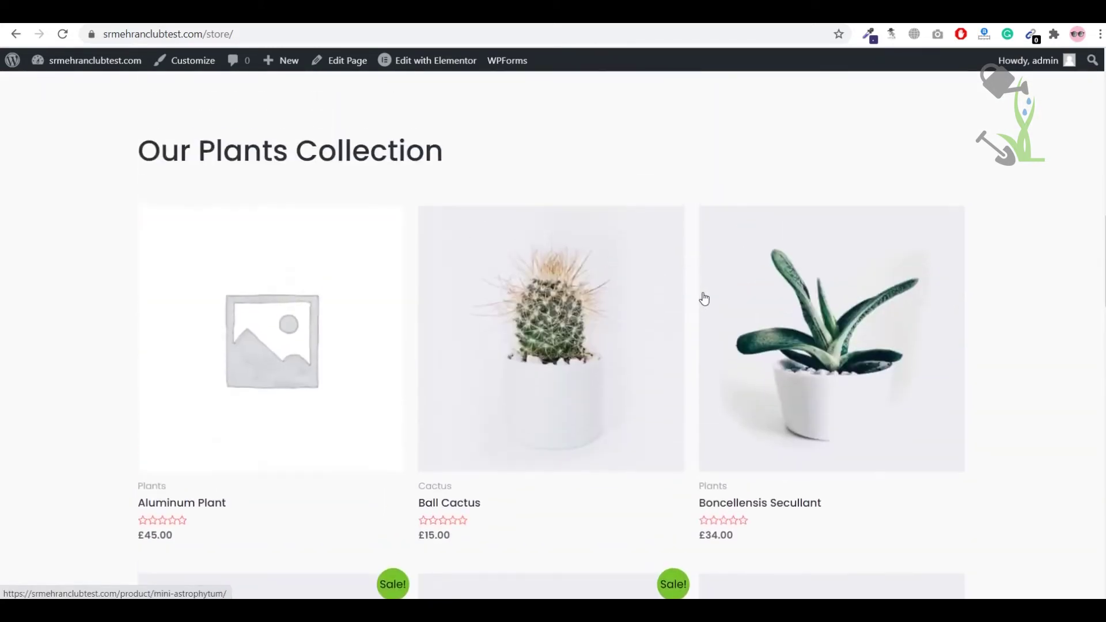
{"action": "scroll", "coordinate": [704, 298], "scroll_direction": "up", "scroll_amount": 10}
{"action": "left_click", "coordinate": [795, 410]}
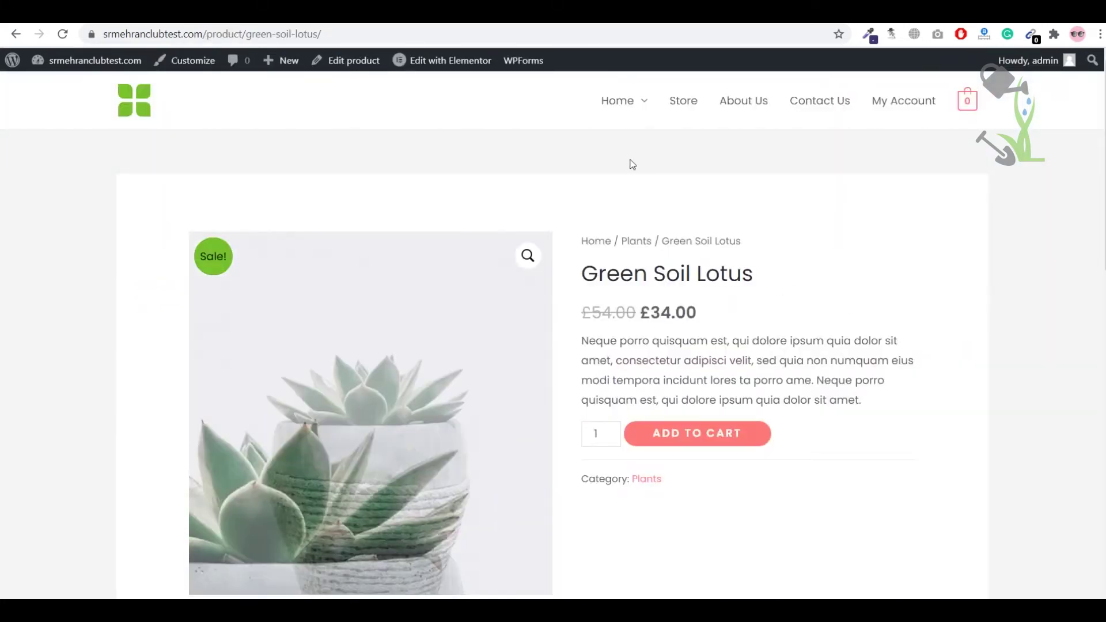
- Add Green Soil Lotus to the cart and view the cart
{"action": "scroll", "coordinate": [621, 199], "scroll_direction": "down", "scroll_amount": 1}
{"action": "scroll", "coordinate": [619, 198], "scroll_direction": "down", "scroll_amount": 5}
{"action": "scroll", "coordinate": [634, 198], "scroll_direction": "up", "scroll_amount": 6}
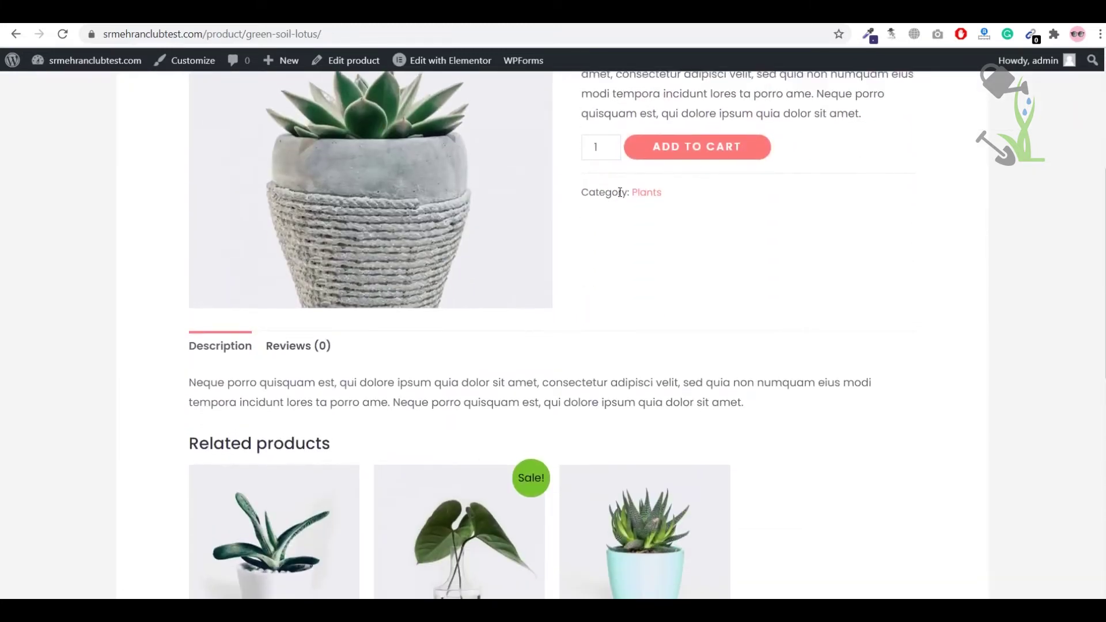
{"action": "scroll", "coordinate": [651, 197], "scroll_direction": "down", "scroll_amount": 3}
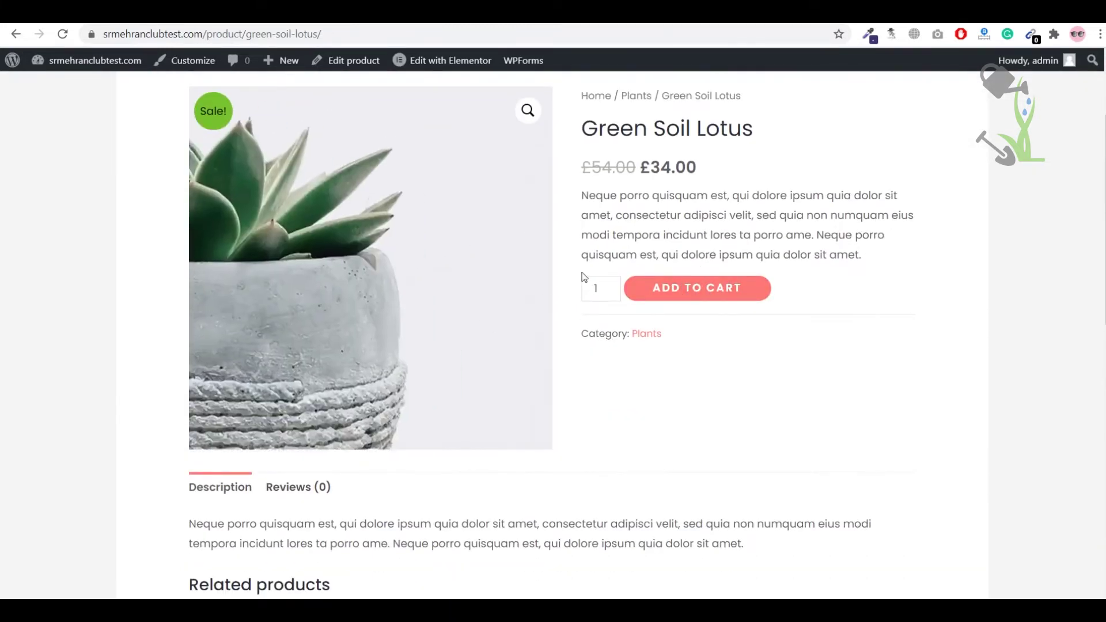
{"action": "left_click", "coordinate": [716, 296]}
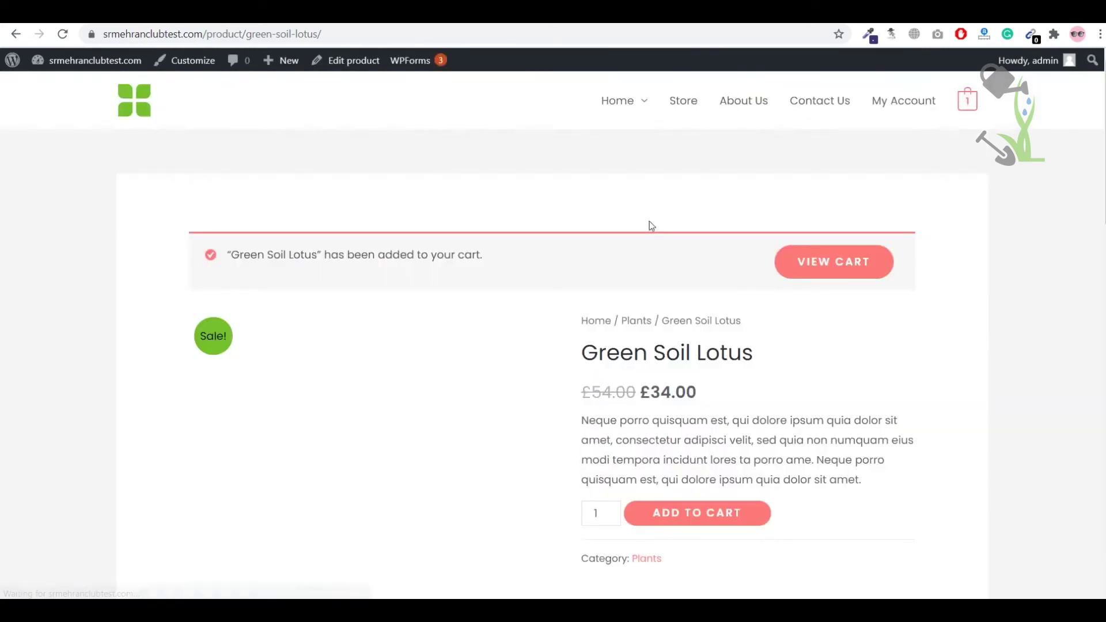
{"action": "scroll", "coordinate": [633, 262], "scroll_direction": "up", "scroll_amount": 2}
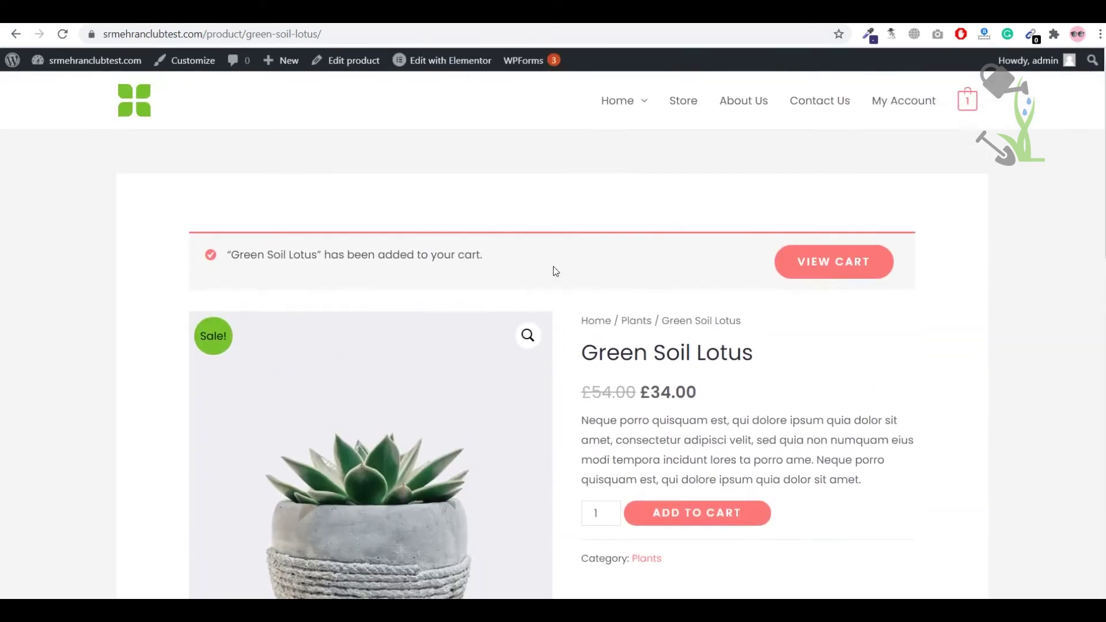
{"action": "left_click", "coordinate": [835, 264]}
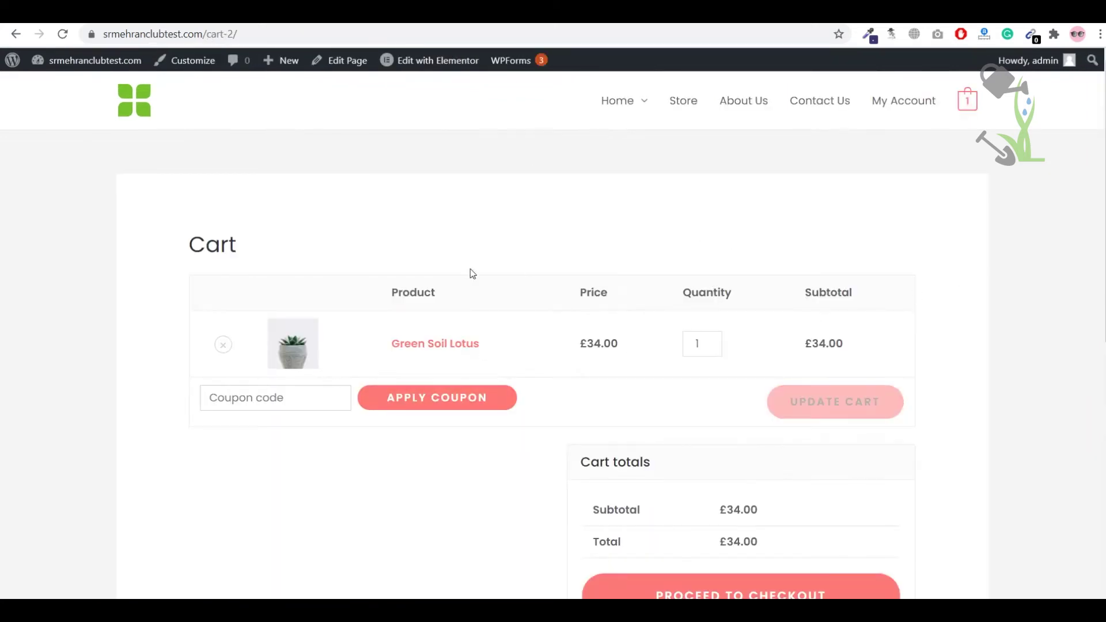
- Review the £34.00 cart, try the coupon field, and proceed to checkout
{"action": "scroll", "coordinate": [323, 165], "scroll_direction": "down", "scroll_amount": 3}
{"action": "left_click_drag", "start_coordinate": [207, 34], "coordinate": [270, 34]}
{"action": "scroll", "coordinate": [527, 300], "scroll_direction": "down", "scroll_amount": 5}
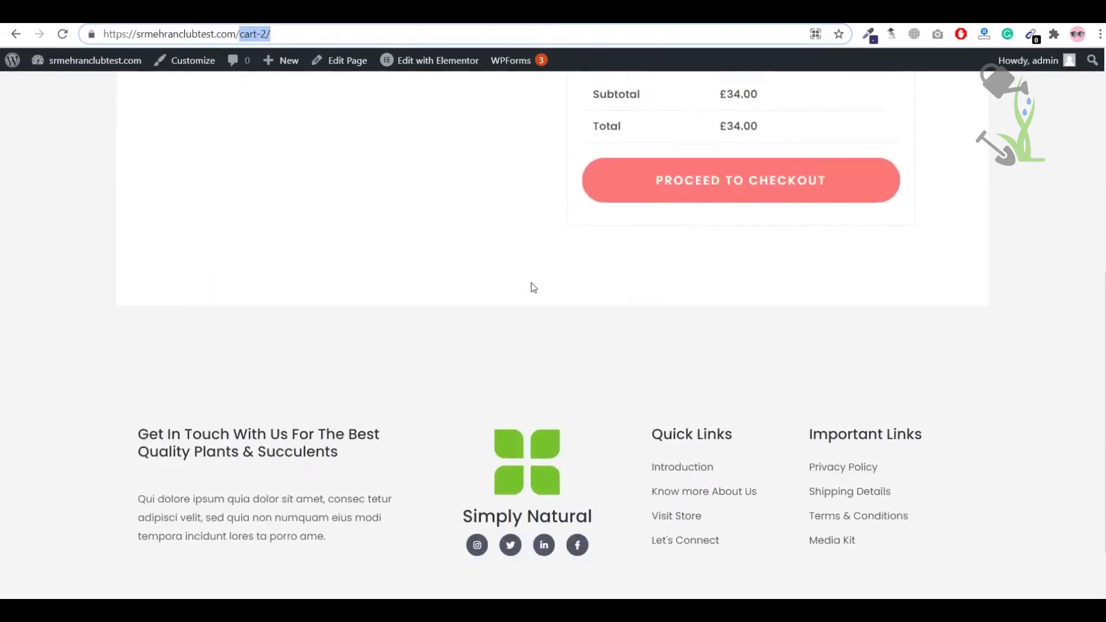
{"action": "scroll", "coordinate": [534, 287], "scroll_direction": "up", "scroll_amount": 7}
{"action": "left_click", "coordinate": [292, 402]}
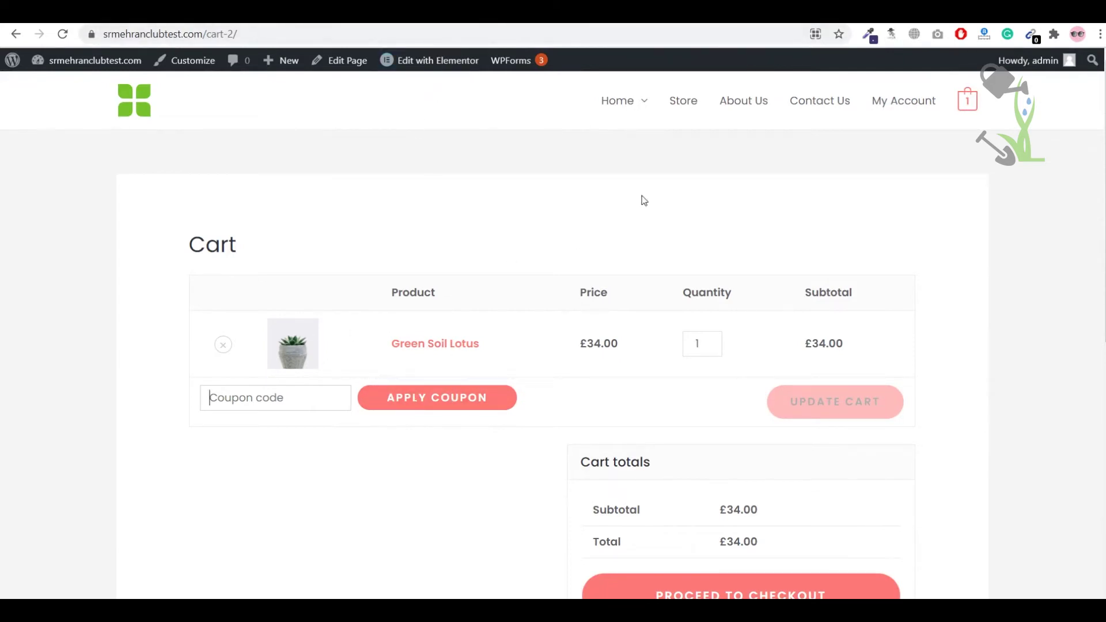
{"action": "scroll", "coordinate": [644, 200], "scroll_direction": "down", "scroll_amount": 6}
{"action": "left_click", "coordinate": [733, 251]}
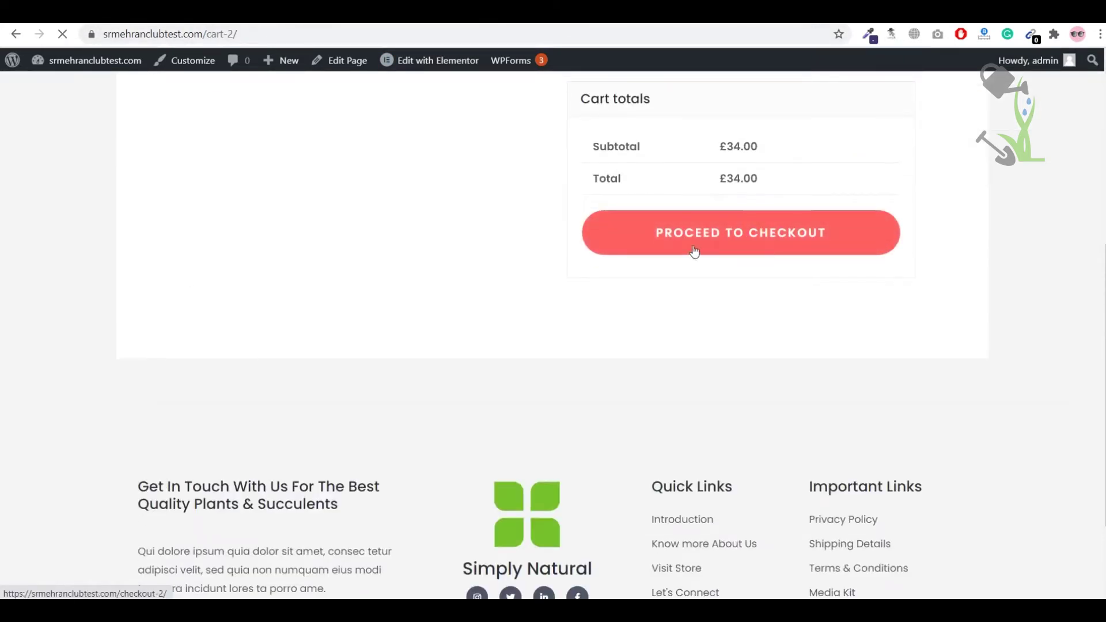
- Review the checkout form and its no-payment-methods notice
{"action": "scroll", "coordinate": [709, 247], "scroll_direction": "up", "scroll_amount": 1}
{"action": "scroll", "coordinate": [707, 240], "scroll_direction": "up", "scroll_amount": 5}
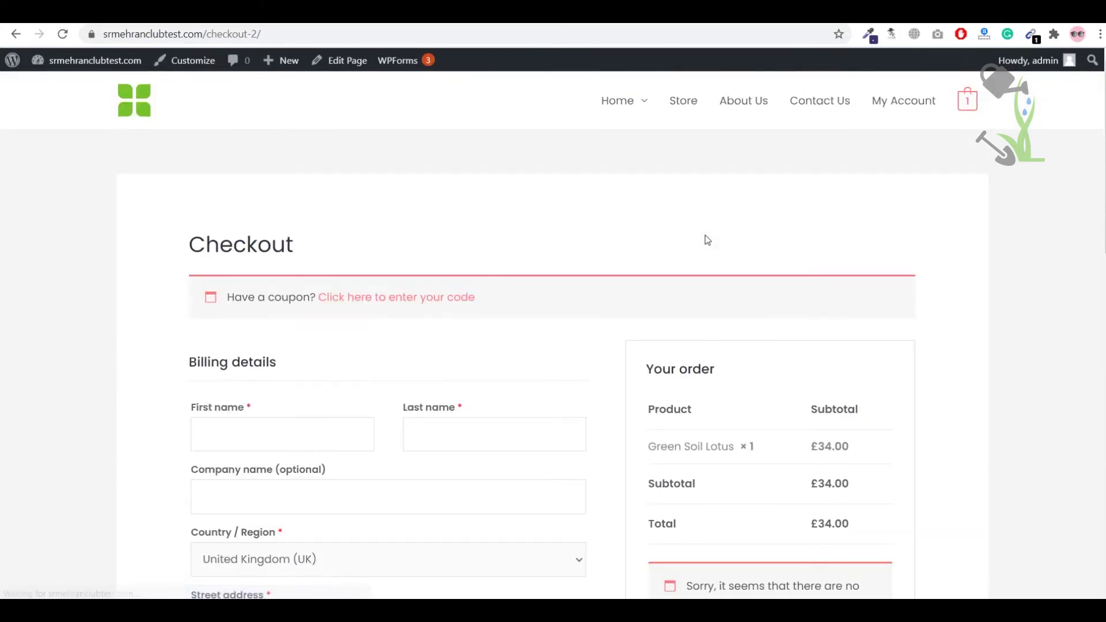
{"action": "scroll", "coordinate": [707, 241], "scroll_direction": "down", "scroll_amount": 1}
{"action": "scroll", "coordinate": [707, 240], "scroll_direction": "down", "scroll_amount": 7}
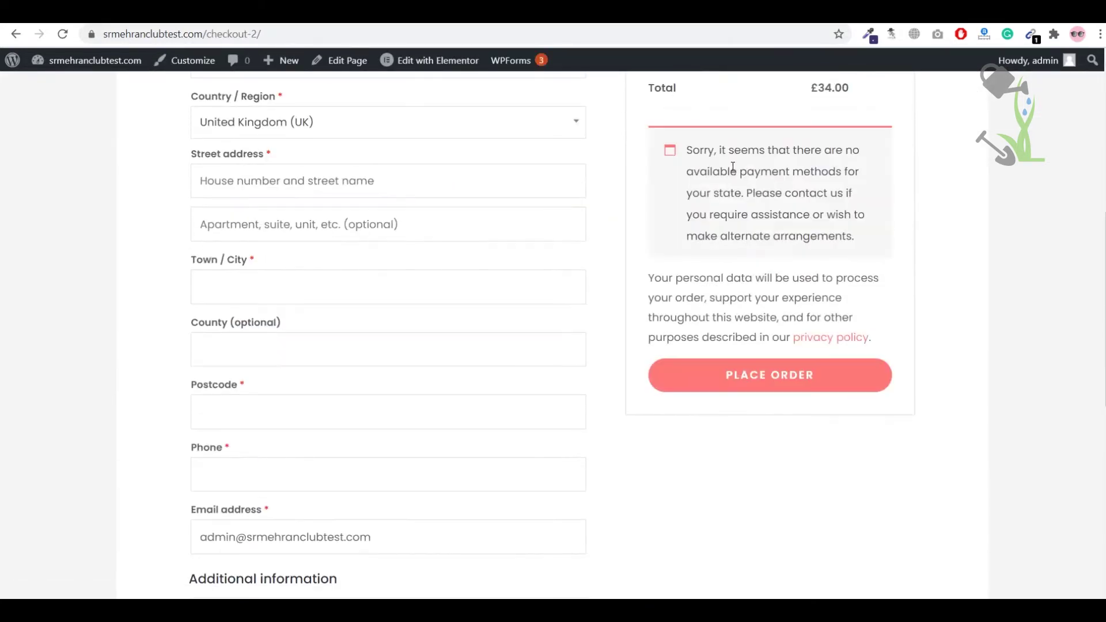
{"action": "left_click_drag", "start_coordinate": [722, 153], "coordinate": [863, 182]}
{"action": "left_click", "coordinate": [839, 190]}
- Go back to the Store page, then close the tab to return to Starter Templates
{"action": "scroll", "coordinate": [749, 178], "scroll_direction": "up", "scroll_amount": 5}
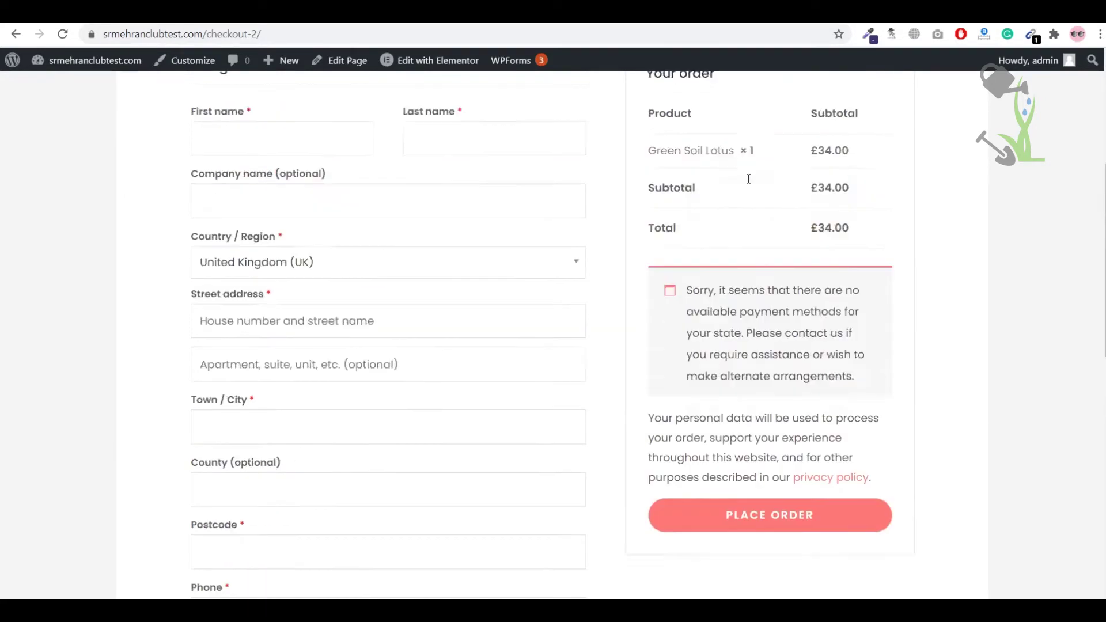
{"action": "scroll", "coordinate": [749, 179], "scroll_direction": "up", "scroll_amount": 2}
{"action": "mouse_move", "coordinate": [608, 92]}
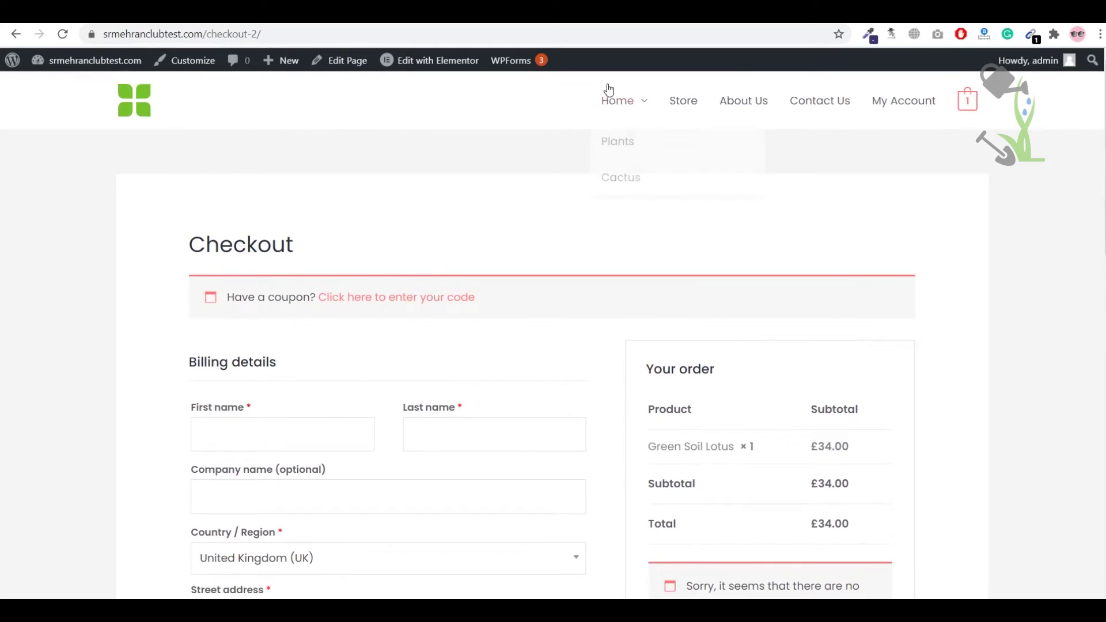
{"action": "left_click", "coordinate": [684, 112]}
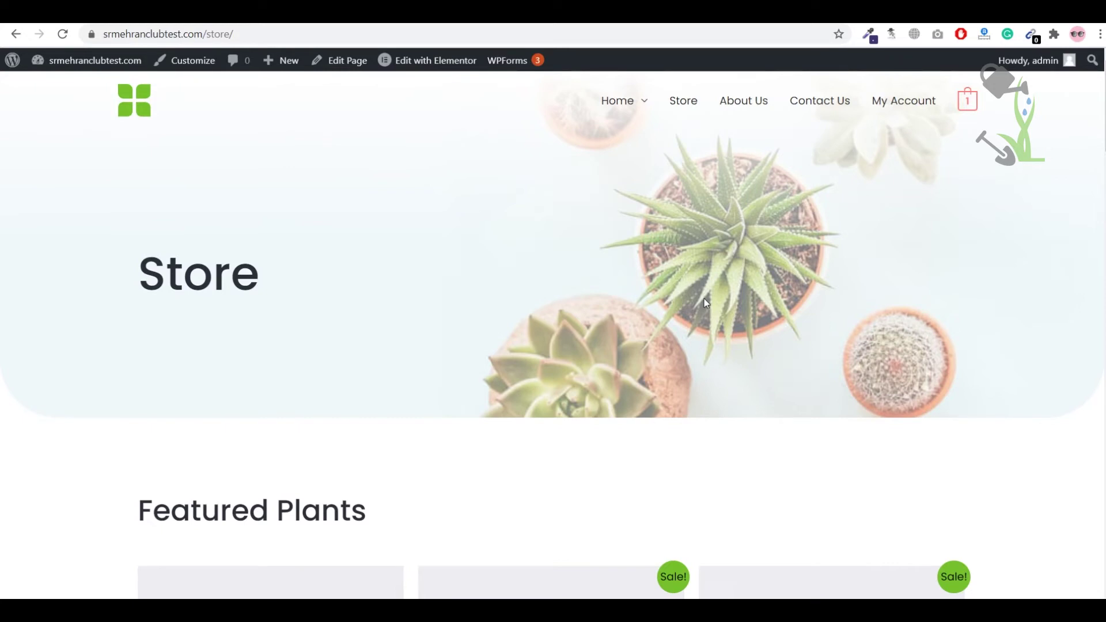
{"action": "key", "text": "ctrl+w"}
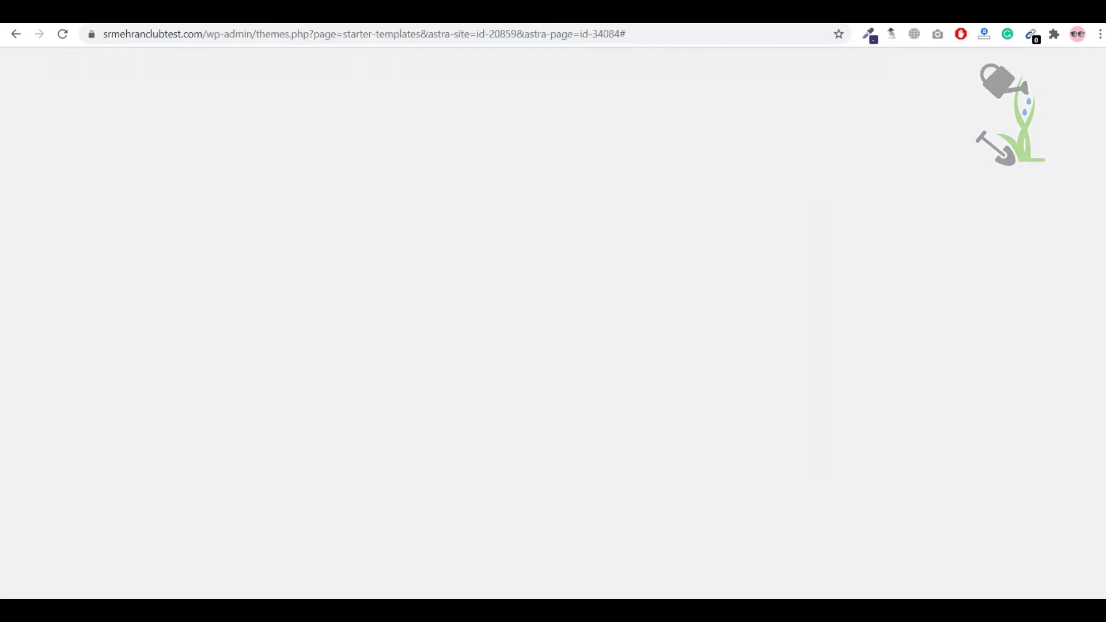
- Reload Starter Templates so Simply Natural's Home, About Us and Contact Us pages appear
{"action": "left_click", "coordinate": [63, 34]}
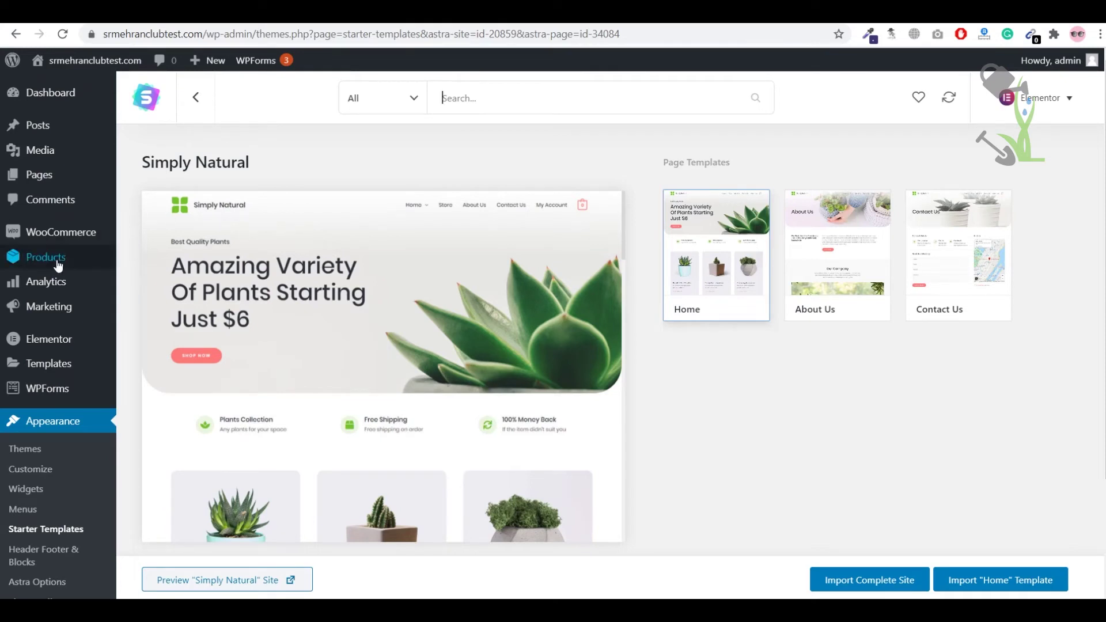
{"action": "mouse_move", "coordinate": [66, 237]}
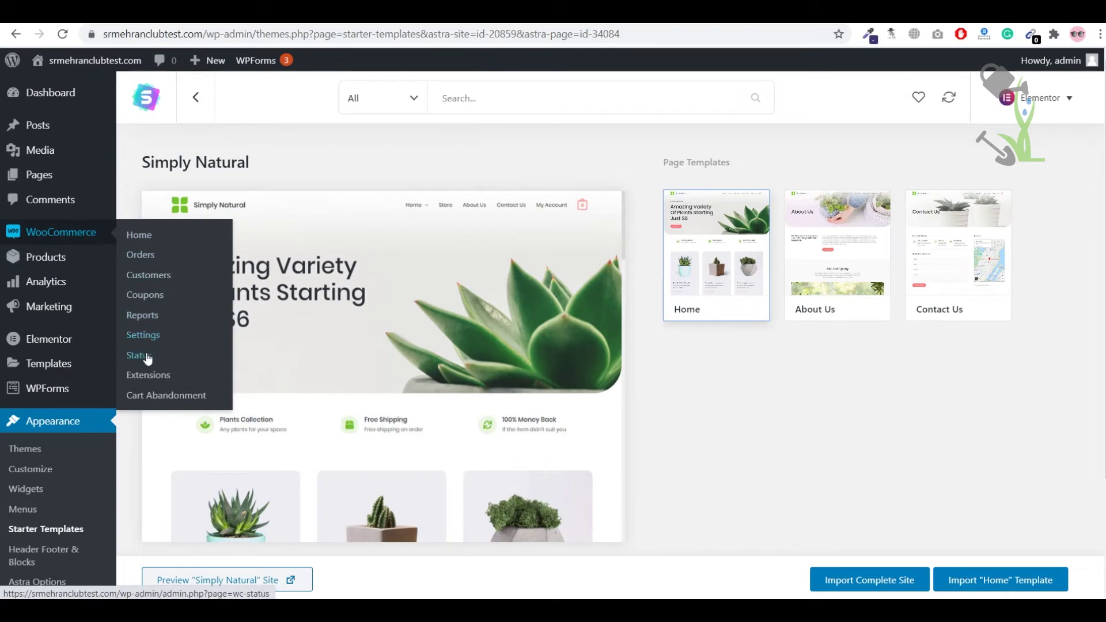
- Enable Direct bank transfer and Cash on delivery in WooCommerce Payments and save
{"action": "left_click", "coordinate": [157, 336]}
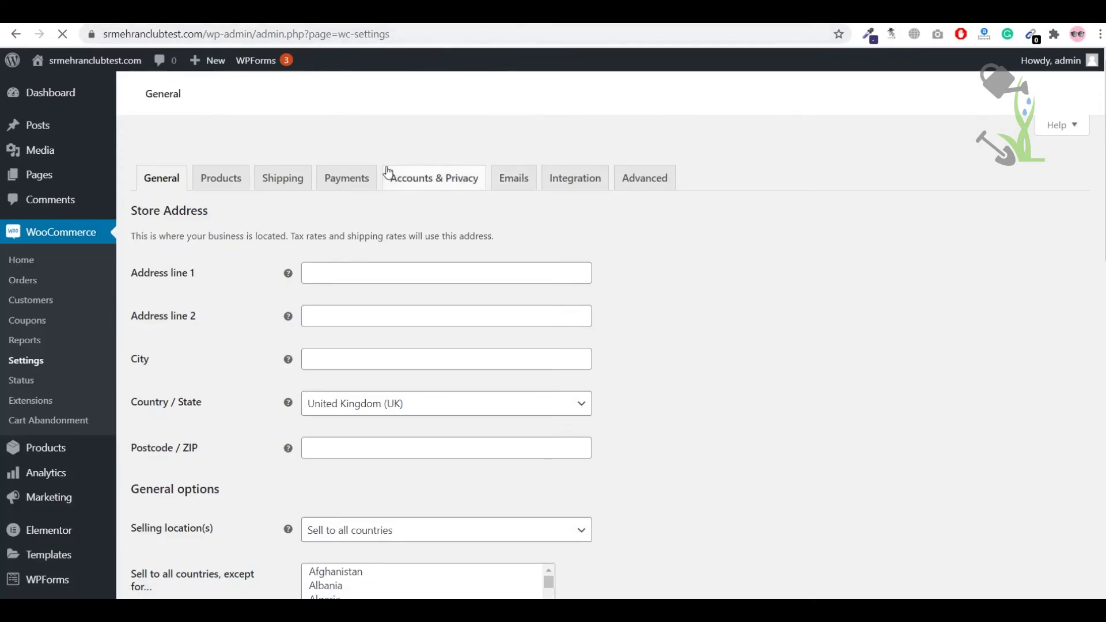
{"action": "left_click", "coordinate": [350, 192]}
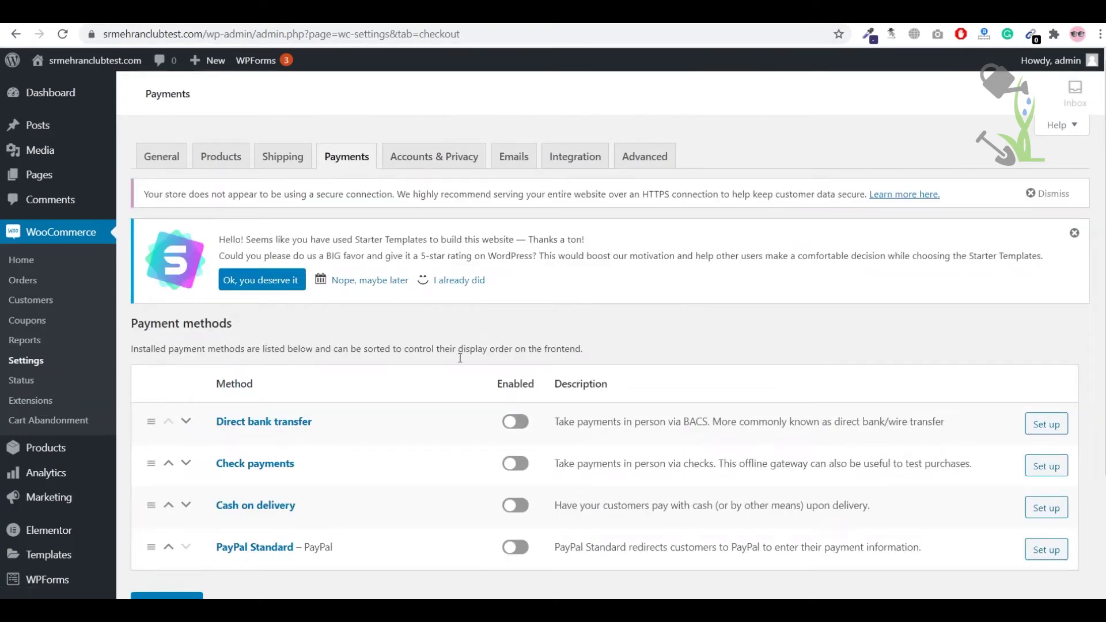
{"action": "scroll", "coordinate": [378, 435], "scroll_direction": "down", "scroll_amount": 3}
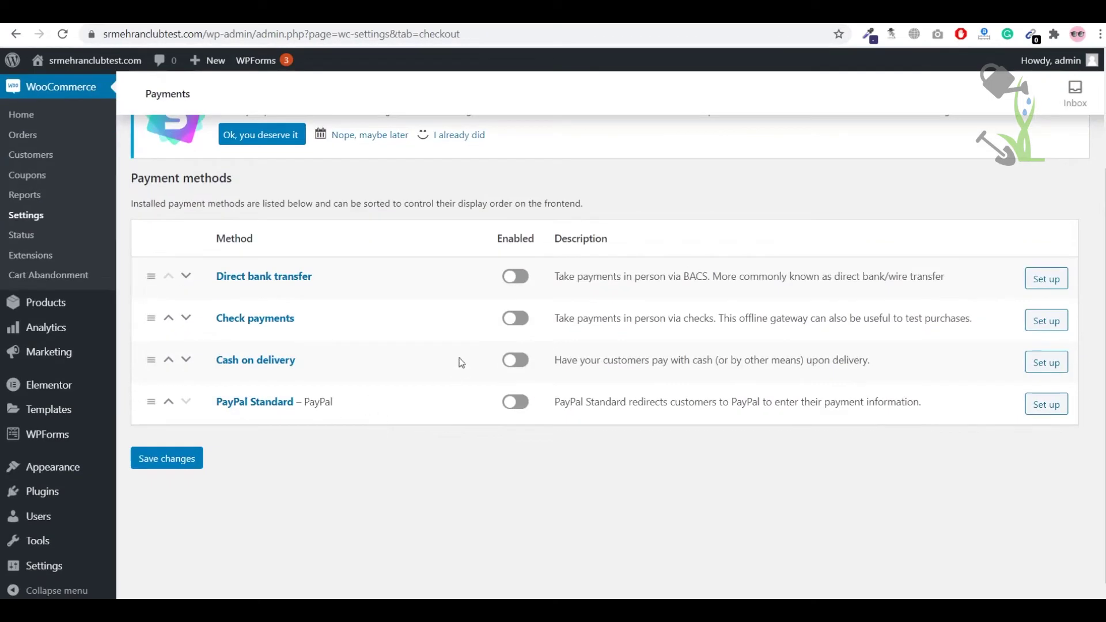
{"action": "left_click", "coordinate": [514, 278]}
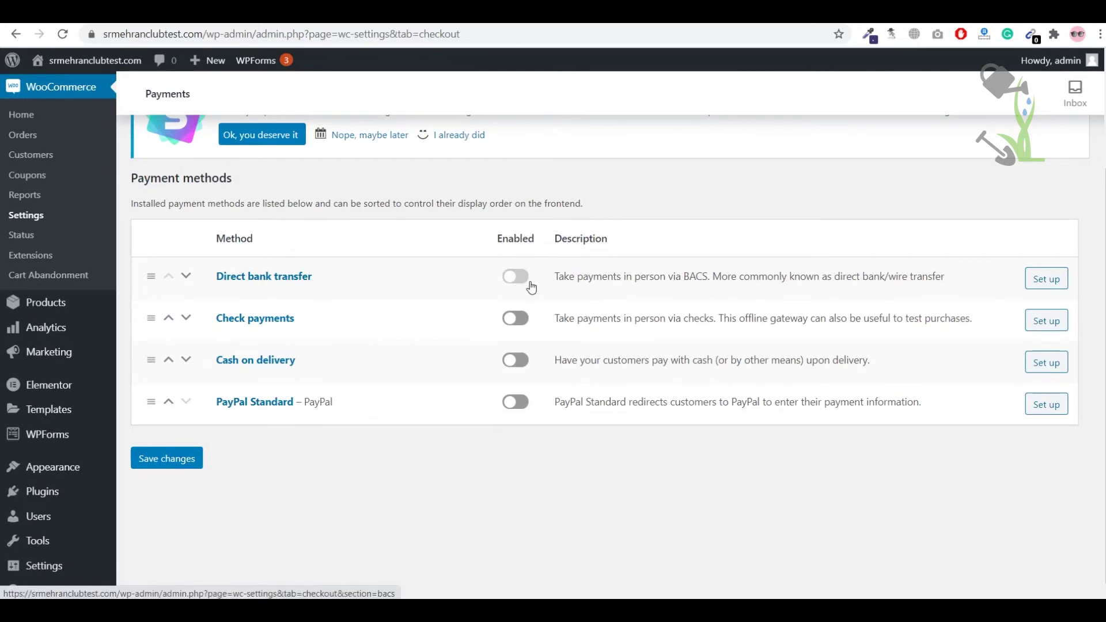
{"action": "left_click", "coordinate": [515, 360]}
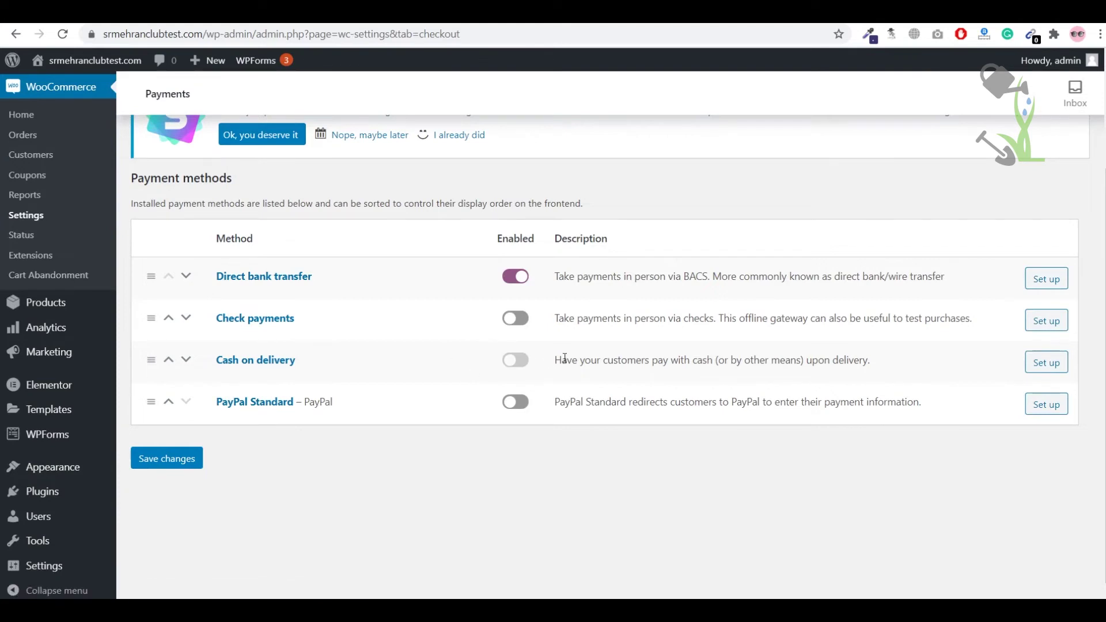
{"action": "left_click", "coordinate": [162, 460]}
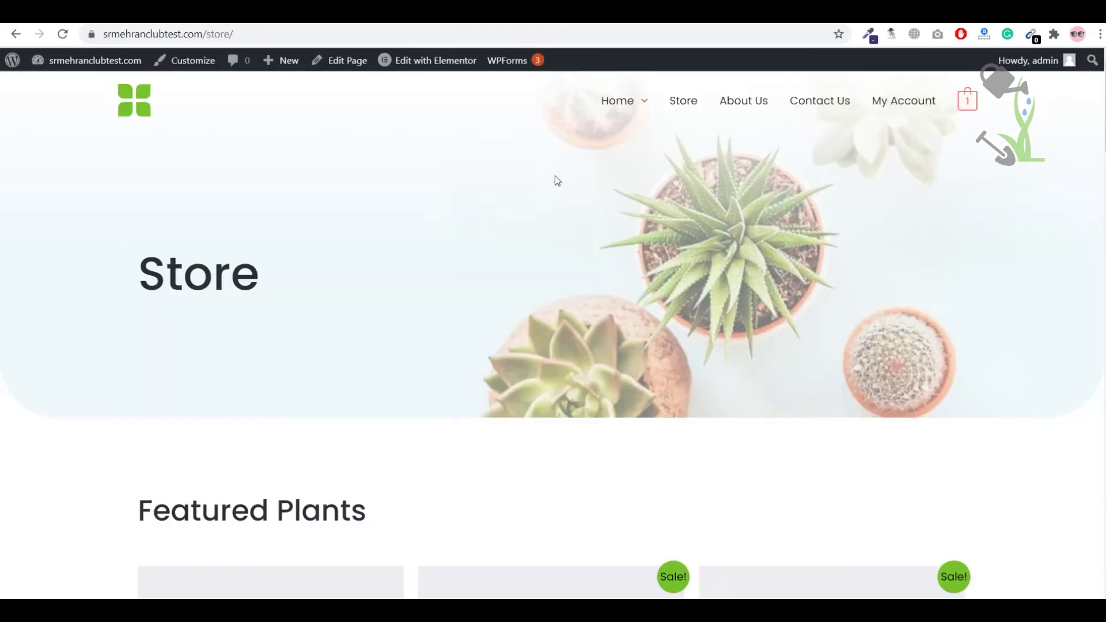
- Take the cart through to checkout and choose Cash on delivery as payment
{"action": "mouse_move", "coordinate": [967, 101]}
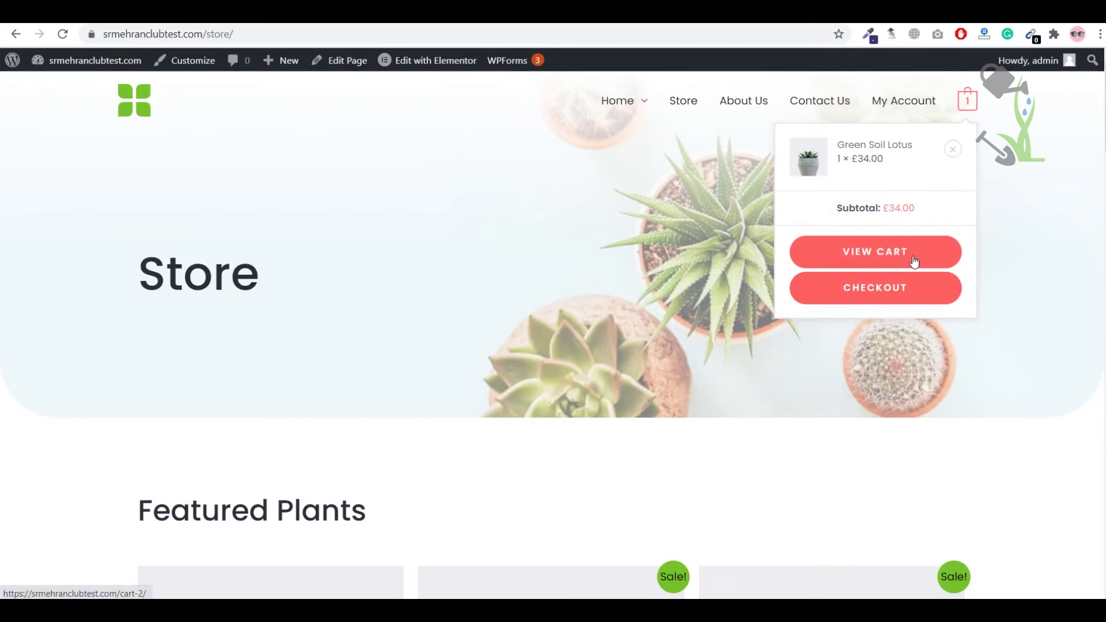
{"action": "left_click", "coordinate": [866, 252]}
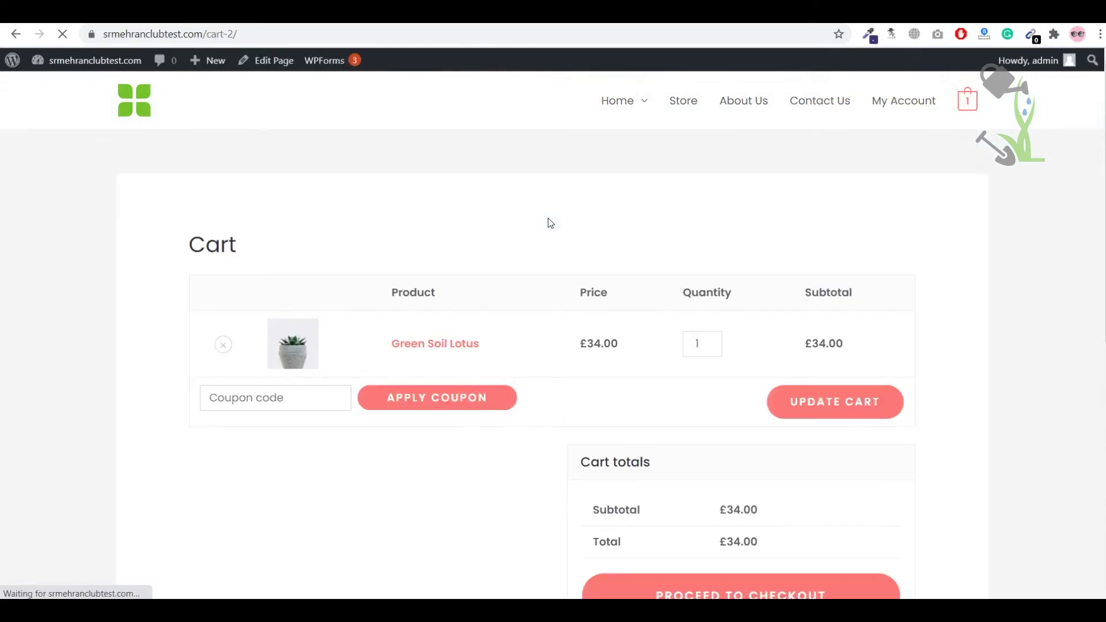
{"action": "scroll", "coordinate": [587, 406], "scroll_direction": "down", "scroll_amount": 2}
{"action": "left_click", "coordinate": [734, 392]}
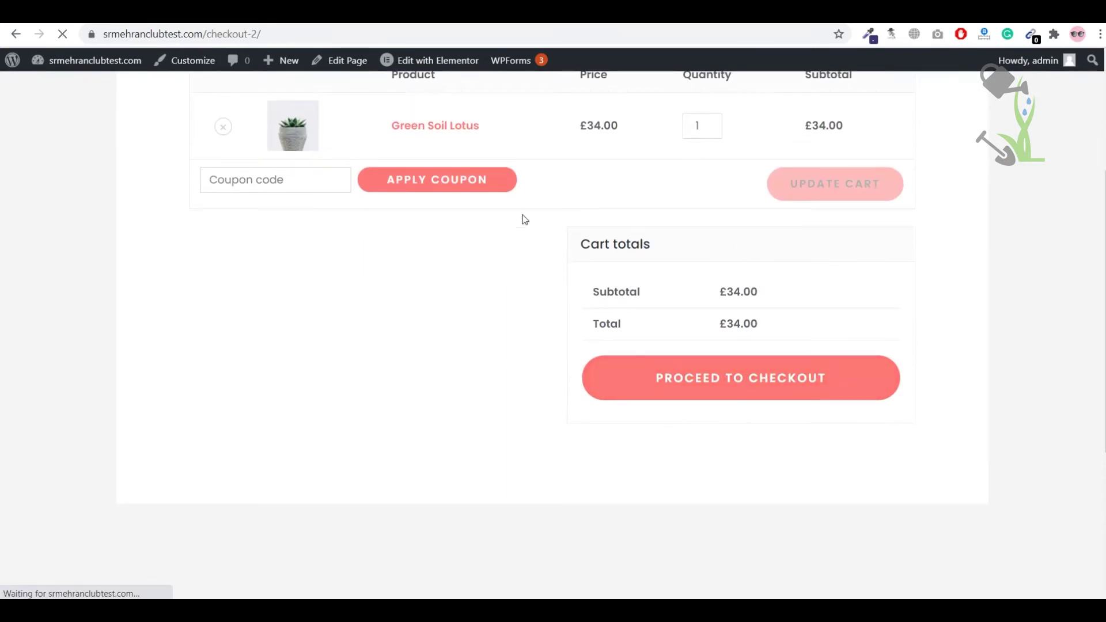
{"action": "scroll", "coordinate": [746, 254], "scroll_direction": "down", "scroll_amount": 6}
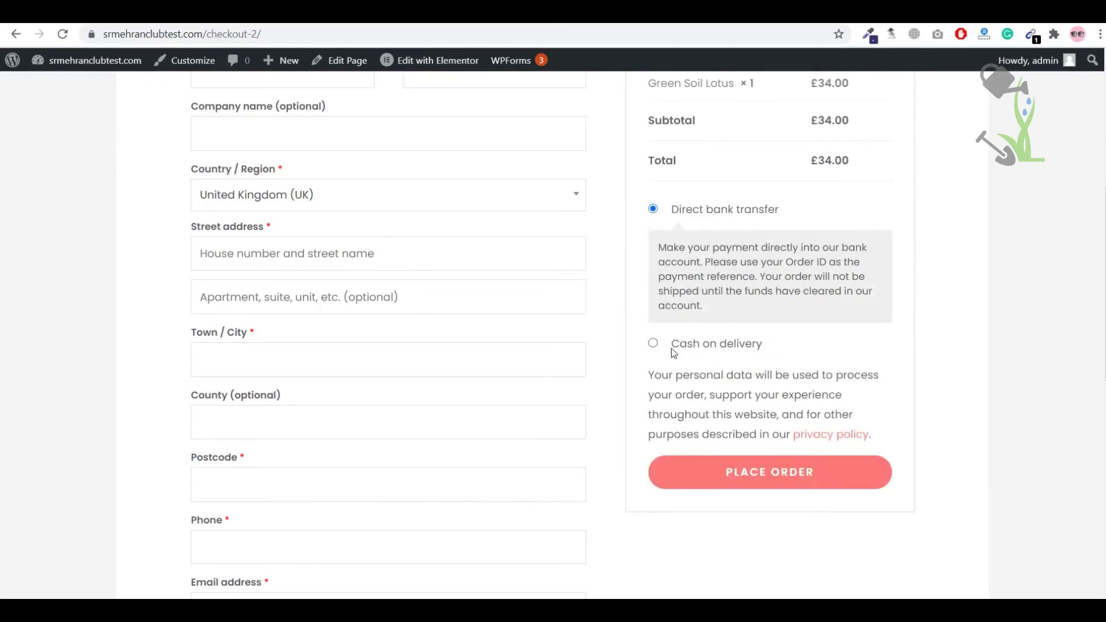
{"action": "left_click", "coordinate": [691, 346]}
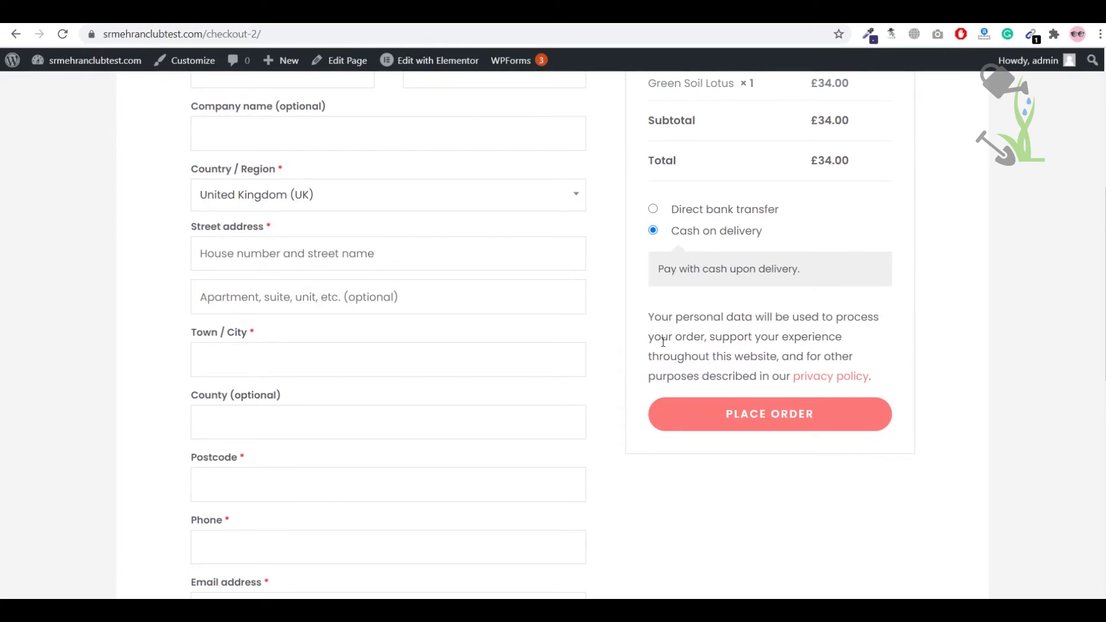
- Look over the £34.00 Green Soil Lotus checkout, then return to the home page
{"action": "scroll", "coordinate": [506, 244], "scroll_direction": "up", "scroll_amount": 5}
{"action": "scroll", "coordinate": [306, 227], "scroll_direction": "down", "scroll_amount": 13}
{"action": "scroll", "coordinate": [553, 330], "scroll_direction": "up", "scroll_amount": 14}
{"action": "scroll", "coordinate": [407, 234], "scroll_direction": "down", "scroll_amount": 6}
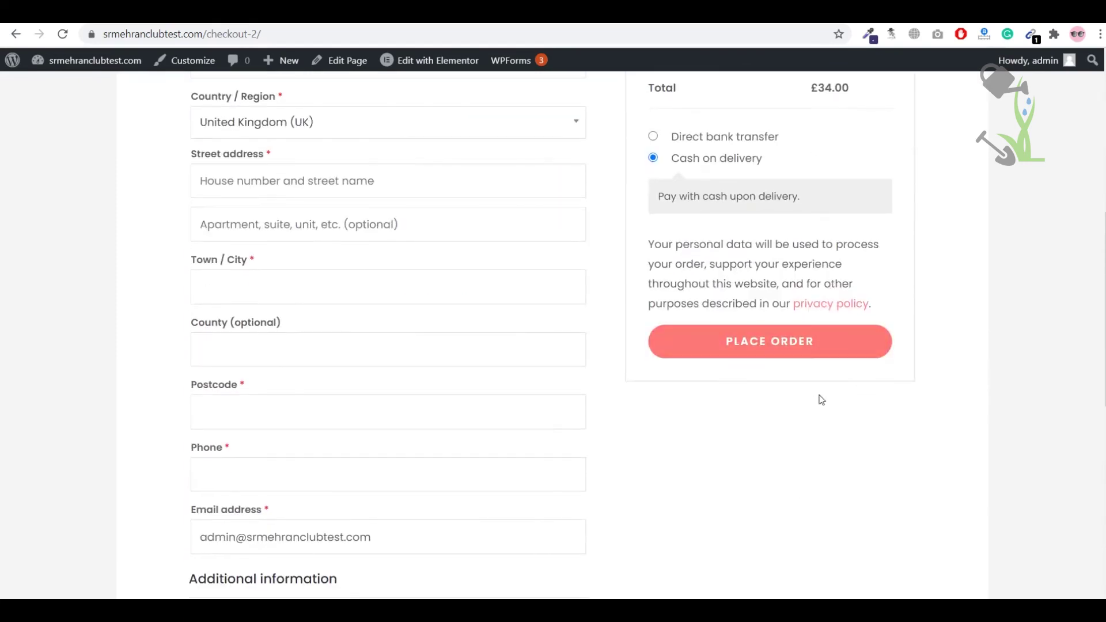
{"action": "scroll", "coordinate": [599, 311], "scroll_direction": "up", "scroll_amount": 6}
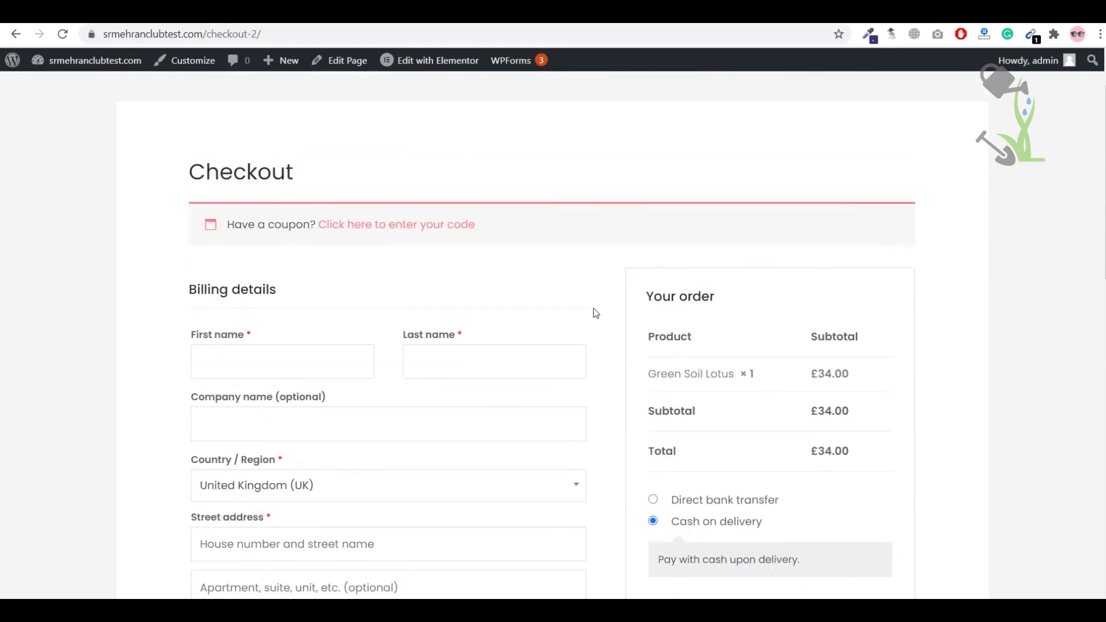
{"action": "scroll", "coordinate": [593, 313], "scroll_direction": "up", "scroll_amount": 1}
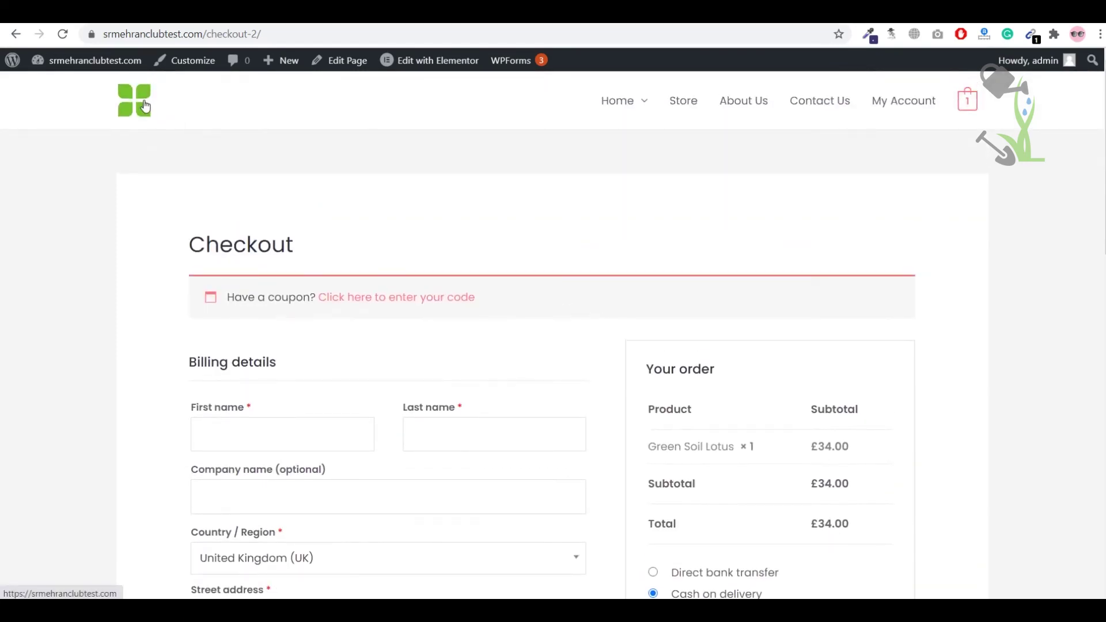
{"action": "left_click", "coordinate": [145, 106]}
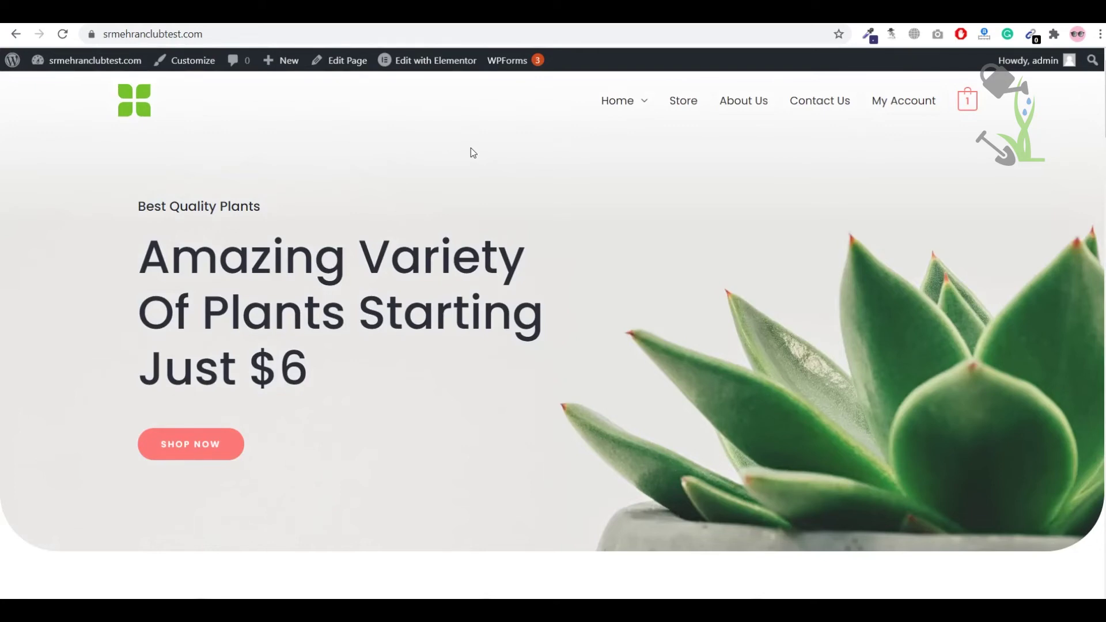
- Scroll through the live home page with its $6 plants hero, then choose Edit with Elementor
{"action": "scroll", "coordinate": [472, 150], "scroll_direction": "down", "scroll_amount": 10}
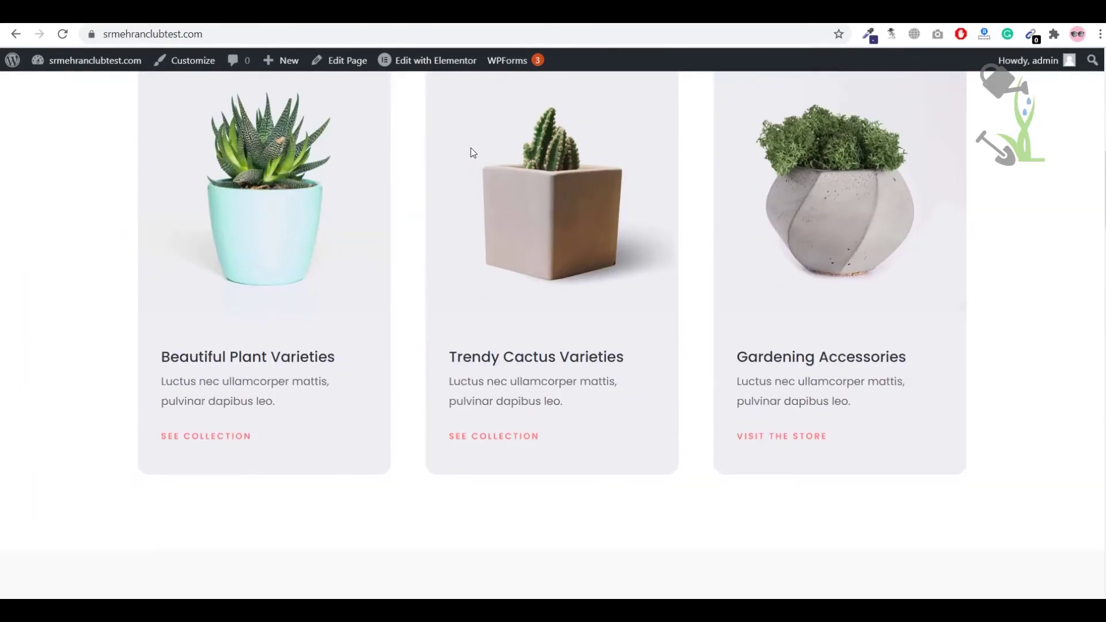
{"action": "scroll", "coordinate": [472, 147], "scroll_direction": "down", "scroll_amount": 18}
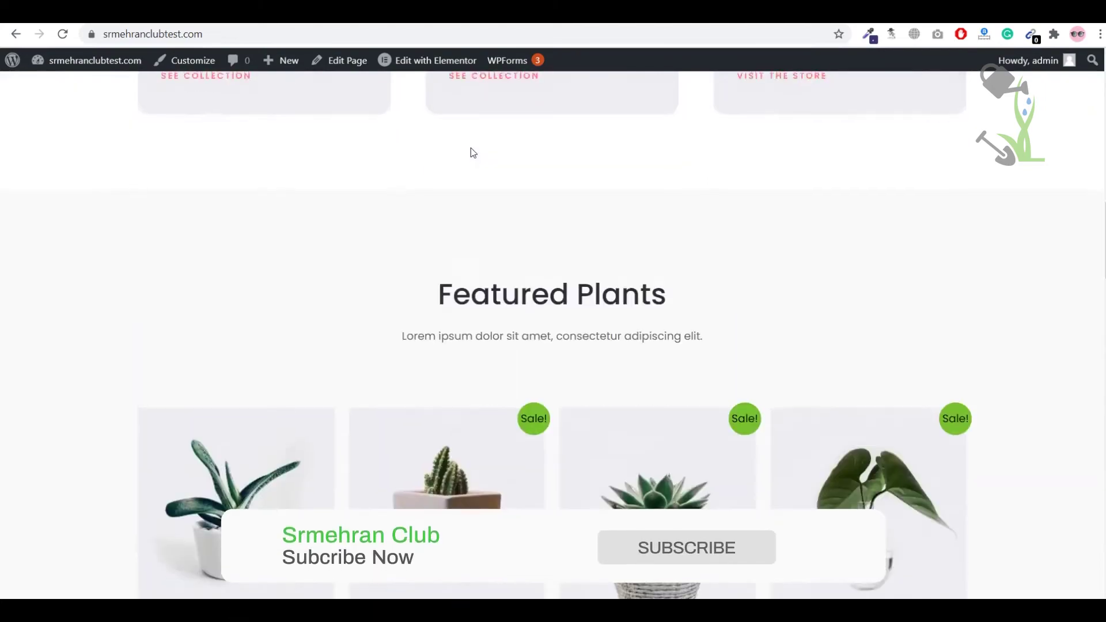
{"action": "scroll", "coordinate": [579, 314], "scroll_direction": "up", "scroll_amount": 4}
{"action": "scroll", "coordinate": [576, 322], "scroll_direction": "up", "scroll_amount": 20}
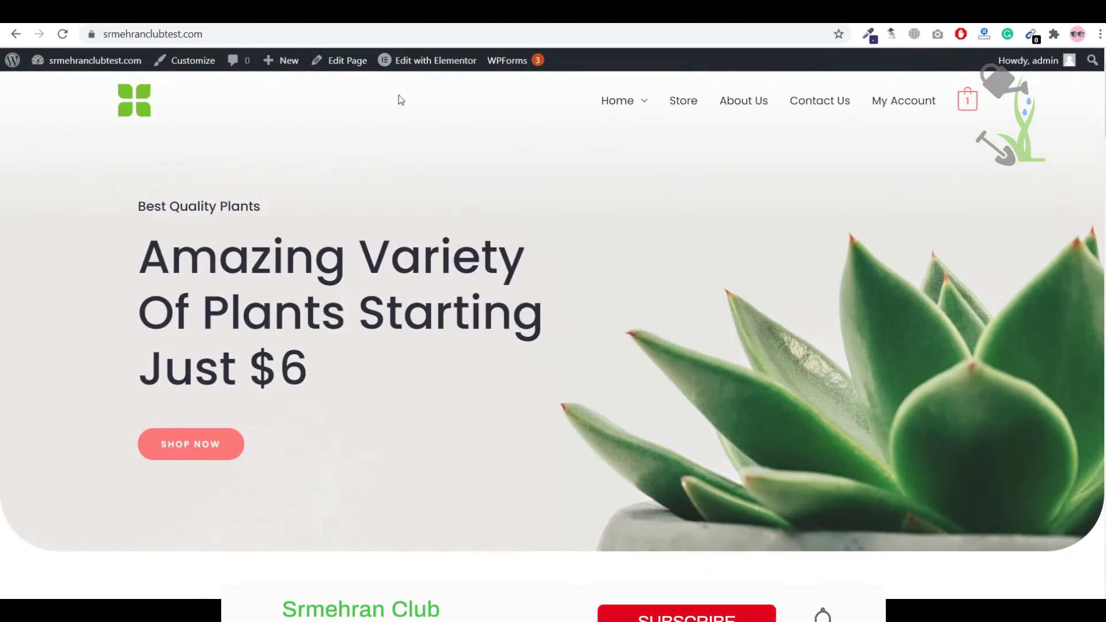
{"action": "scroll", "coordinate": [411, 299], "scroll_direction": "down", "scroll_amount": 5}
{"action": "scroll", "coordinate": [409, 323], "scroll_direction": "down", "scroll_amount": 15}
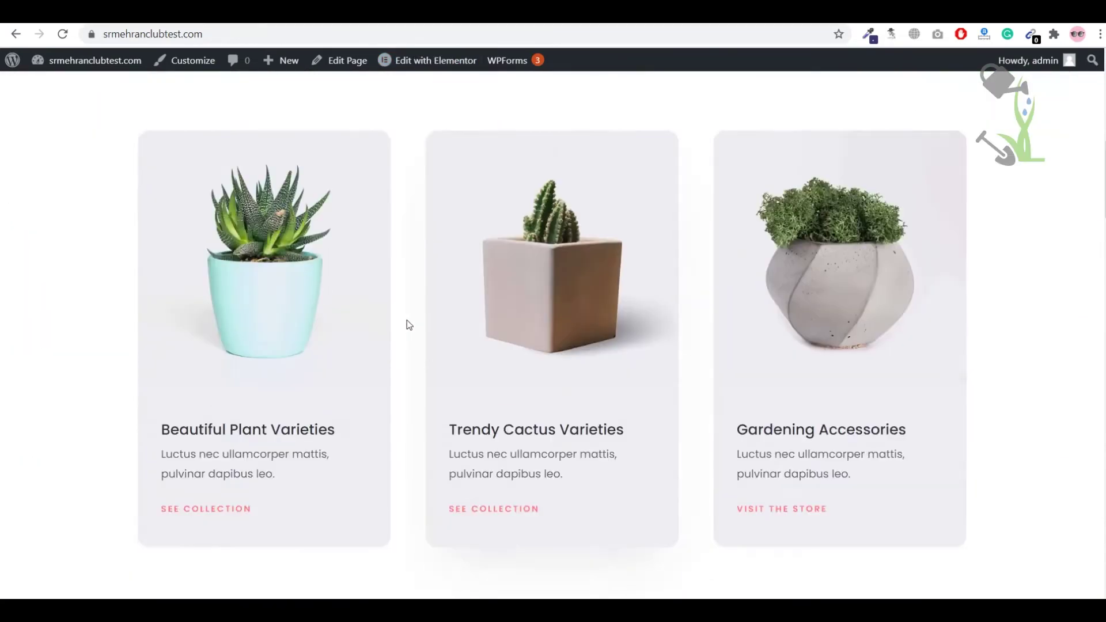
{"action": "scroll", "coordinate": [440, 236], "scroll_direction": "up", "scroll_amount": 5}
{"action": "scroll", "coordinate": [440, 236], "scroll_direction": "up", "scroll_amount": 10}
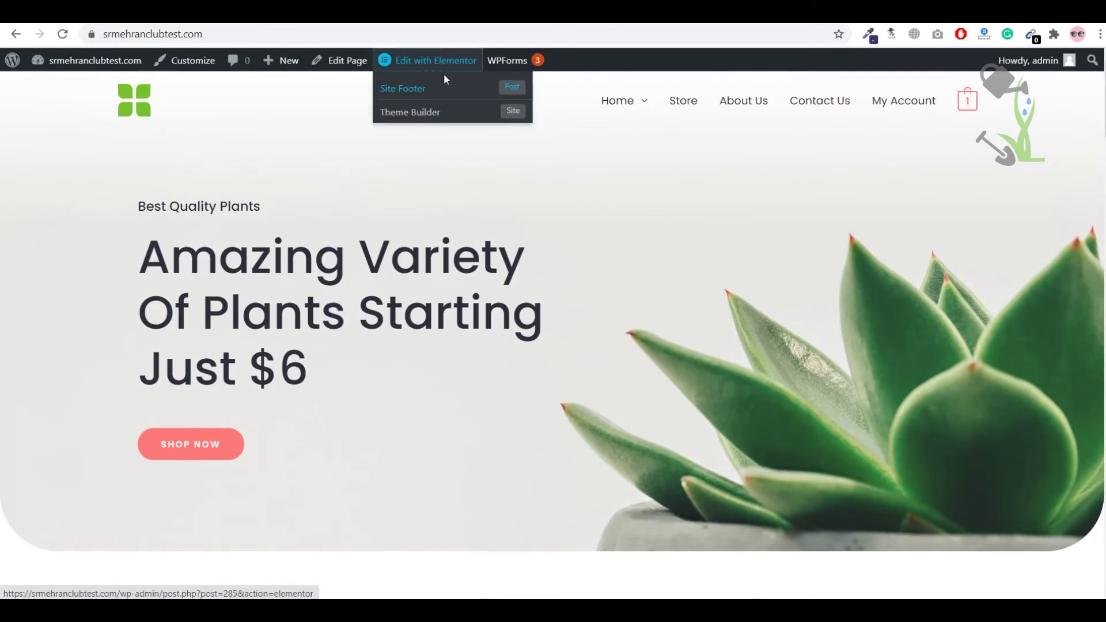
{"action": "left_click", "coordinate": [444, 69]}
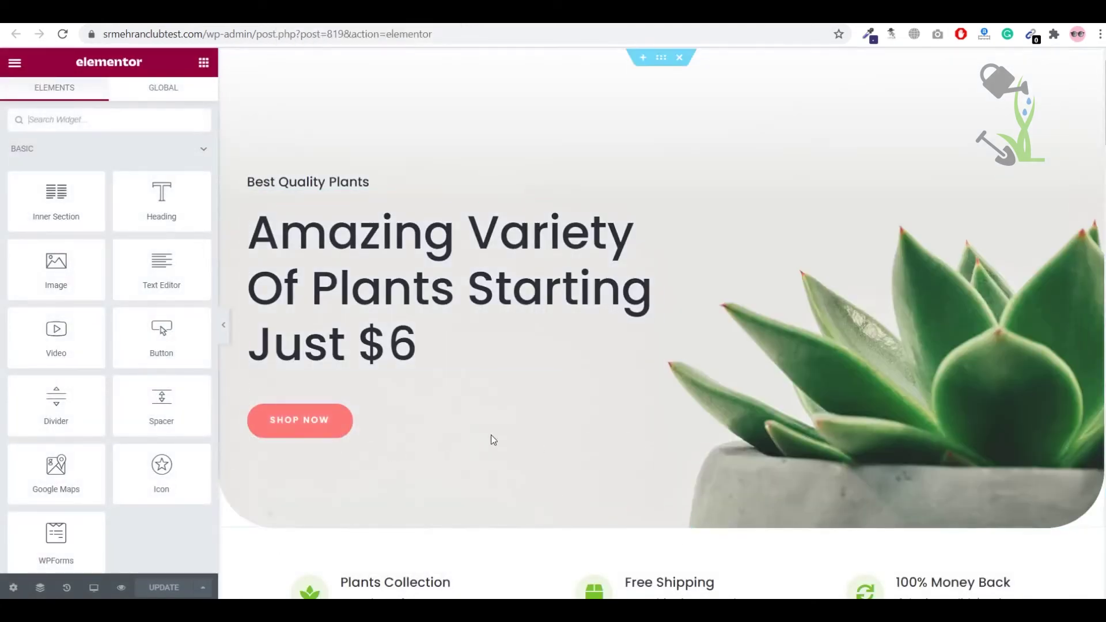
- Drop a Heading widget below the cactus banner and set its title to 'Hello wolrd'
{"action": "scroll", "coordinate": [596, 439], "scroll_direction": "down", "scroll_amount": 2}
{"action": "scroll", "coordinate": [598, 439], "scroll_direction": "down", "scroll_amount": 8}
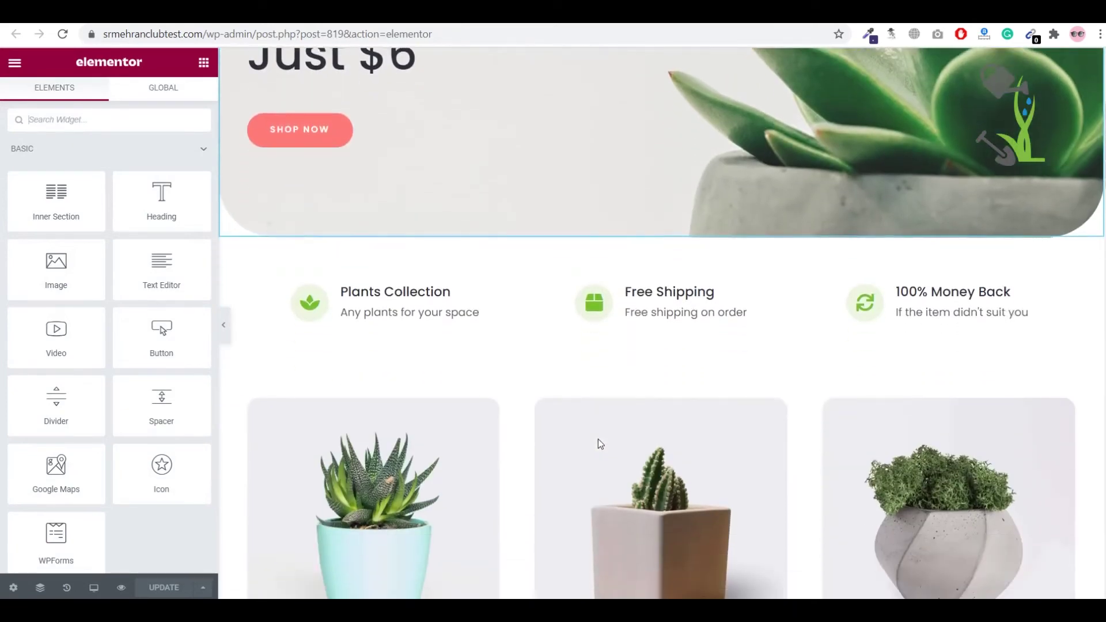
{"action": "scroll", "coordinate": [597, 439], "scroll_direction": "up", "scroll_amount": 5}
{"action": "scroll", "coordinate": [598, 440], "scroll_direction": "up", "scroll_amount": 5}
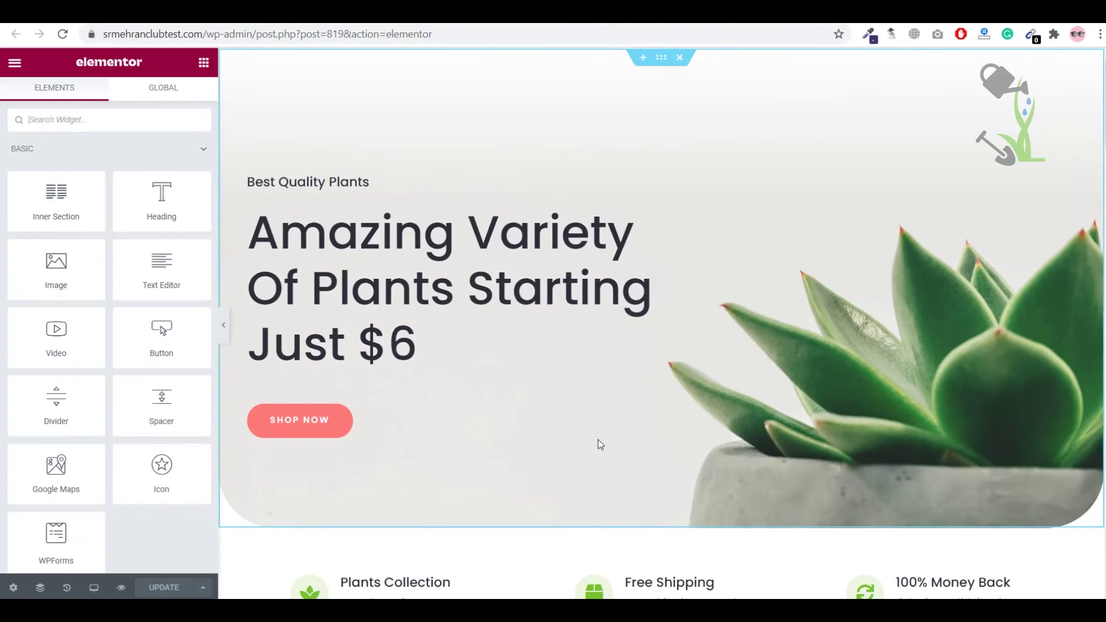
{"action": "scroll", "coordinate": [598, 444], "scroll_direction": "down", "scroll_amount": 17}
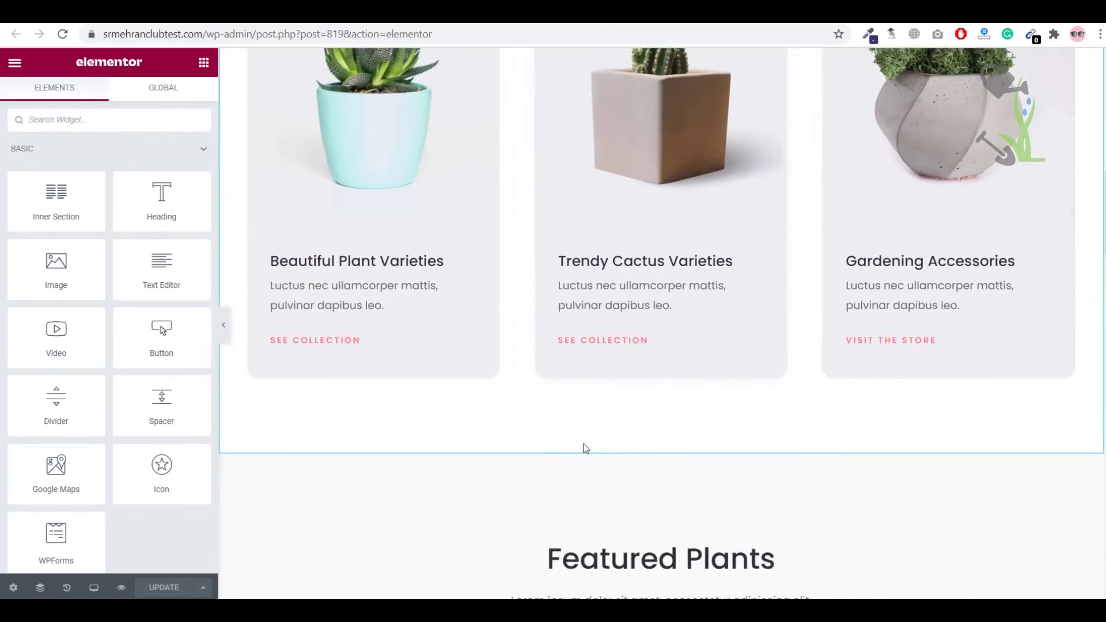
{"action": "scroll", "coordinate": [673, 474], "scroll_direction": "down", "scroll_amount": 20}
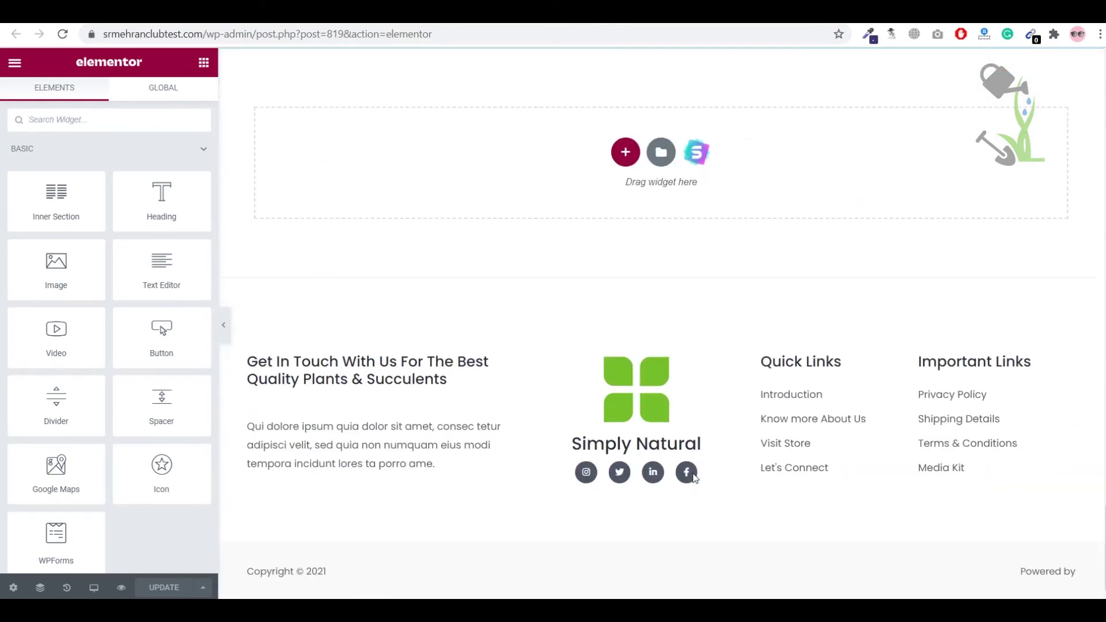
{"action": "left_click_drag", "start_coordinate": [161, 199], "coordinate": [482, 170]}
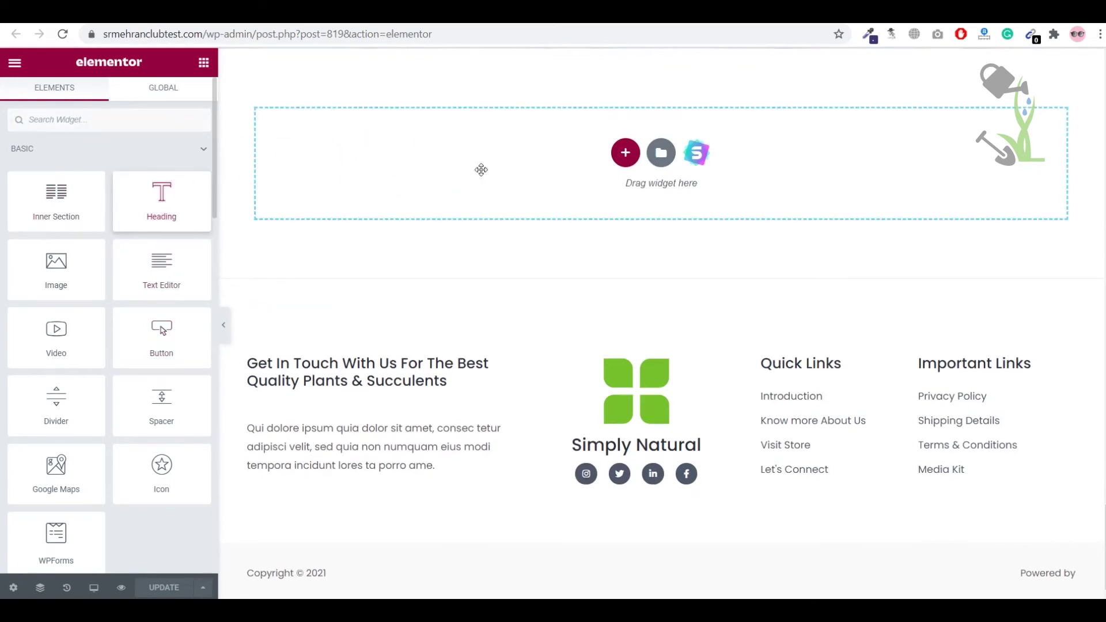
{"action": "left_click", "coordinate": [155, 200]}
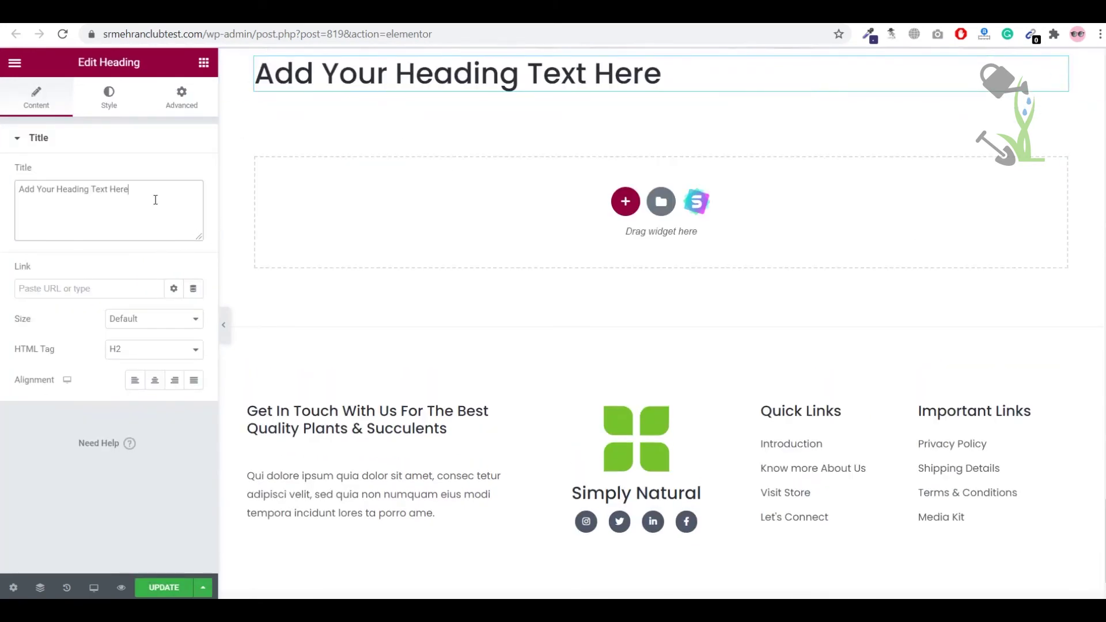
{"action": "key", "text": "ctrl+a"}
{"action": "type", "text": "He"}
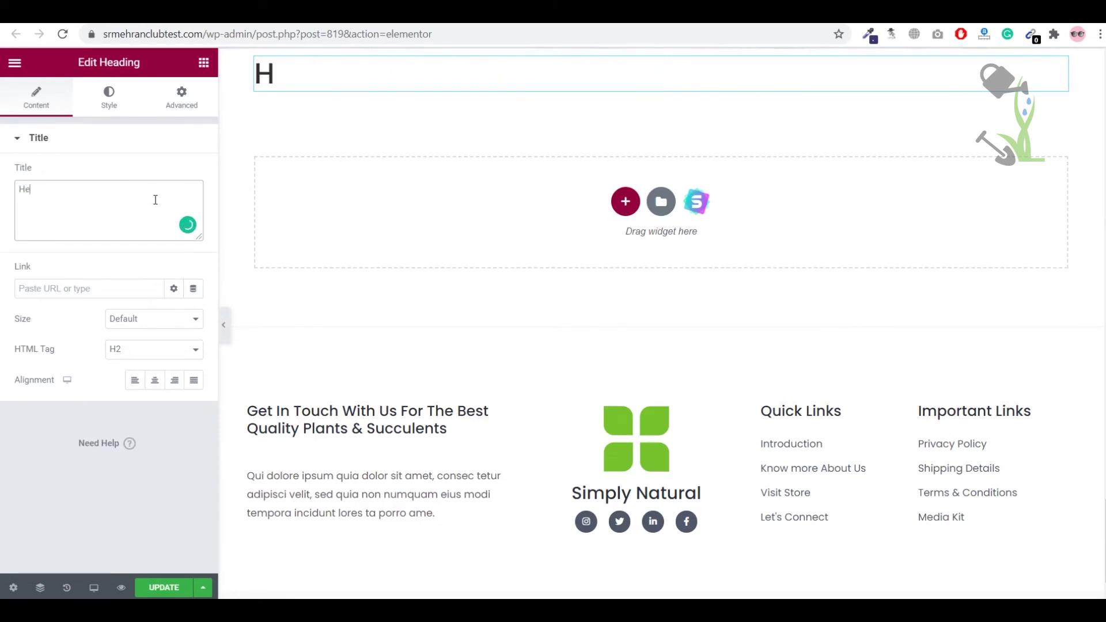
{"action": "type", "text": "llo wolrd"}
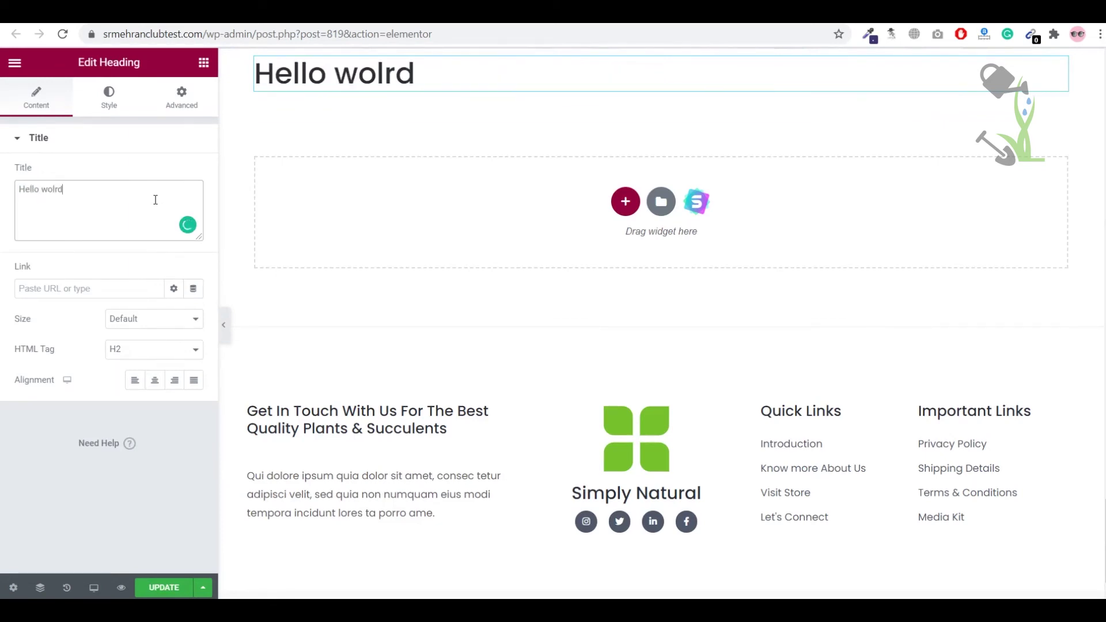
{"action": "right_click", "coordinate": [47, 191]}
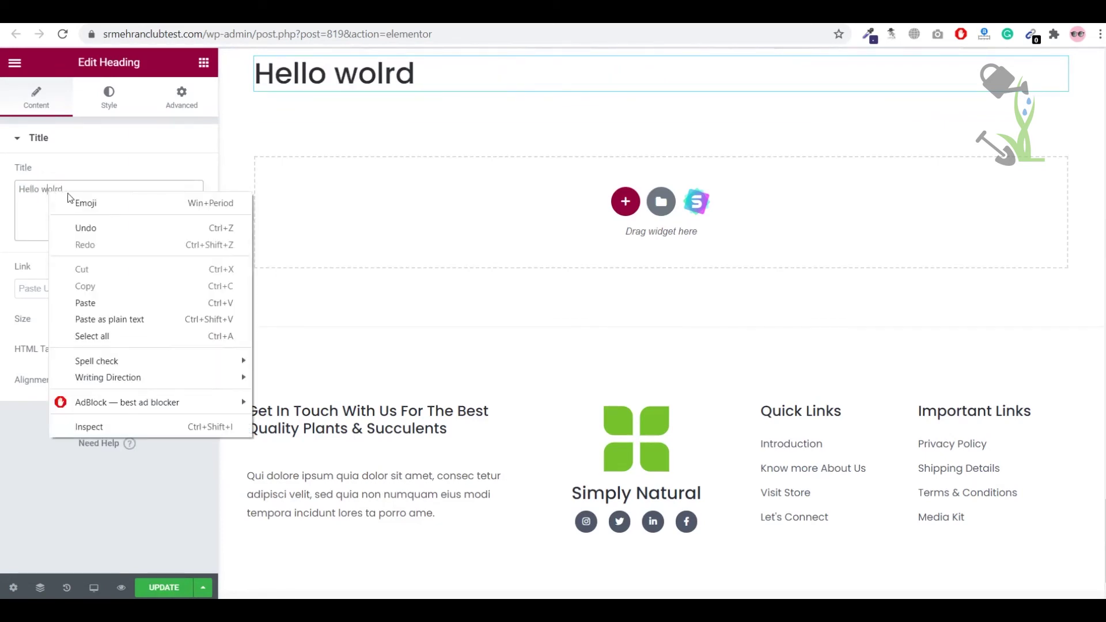
{"action": "left_click", "coordinate": [96, 188]}
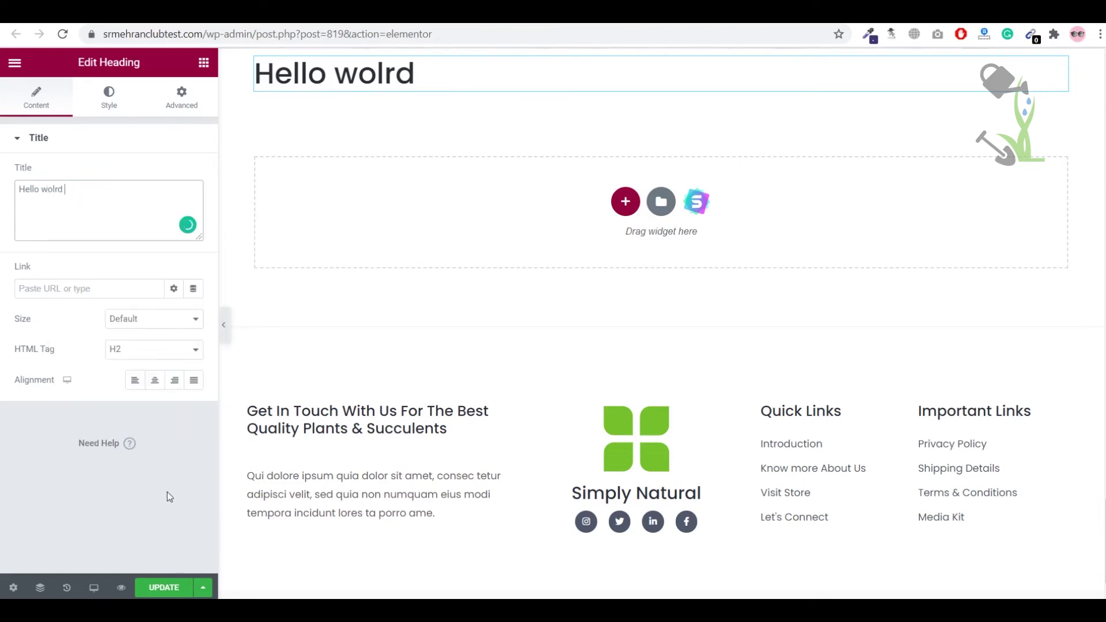
- Update the page and check that 'Hello wolrd' shows on the reloaded live site
{"action": "left_click", "coordinate": [164, 588]}
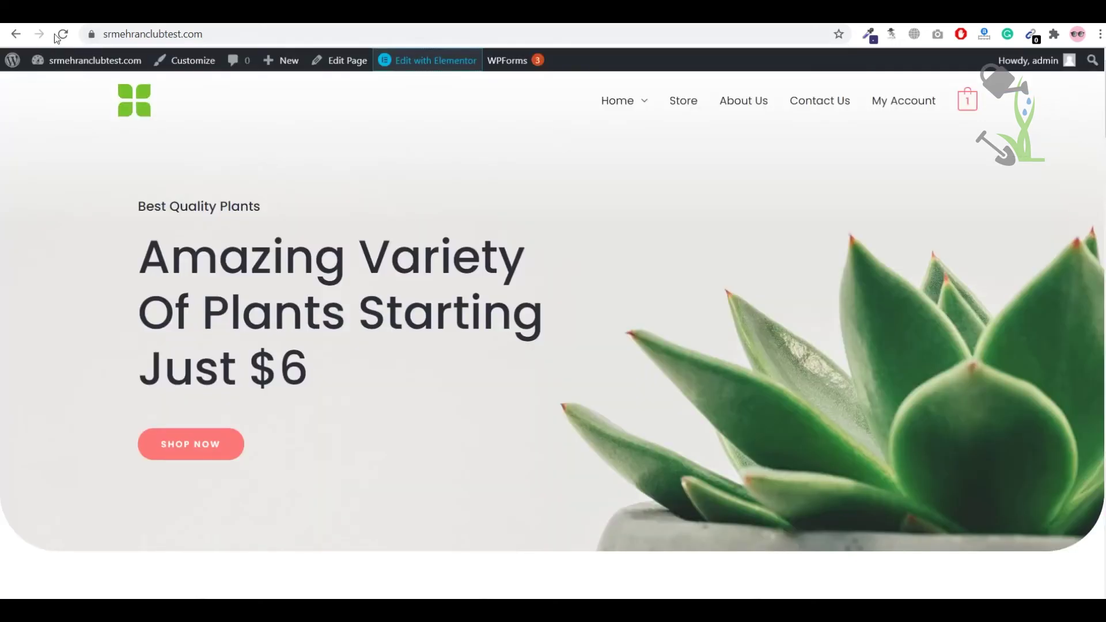
{"action": "left_click", "coordinate": [61, 34]}
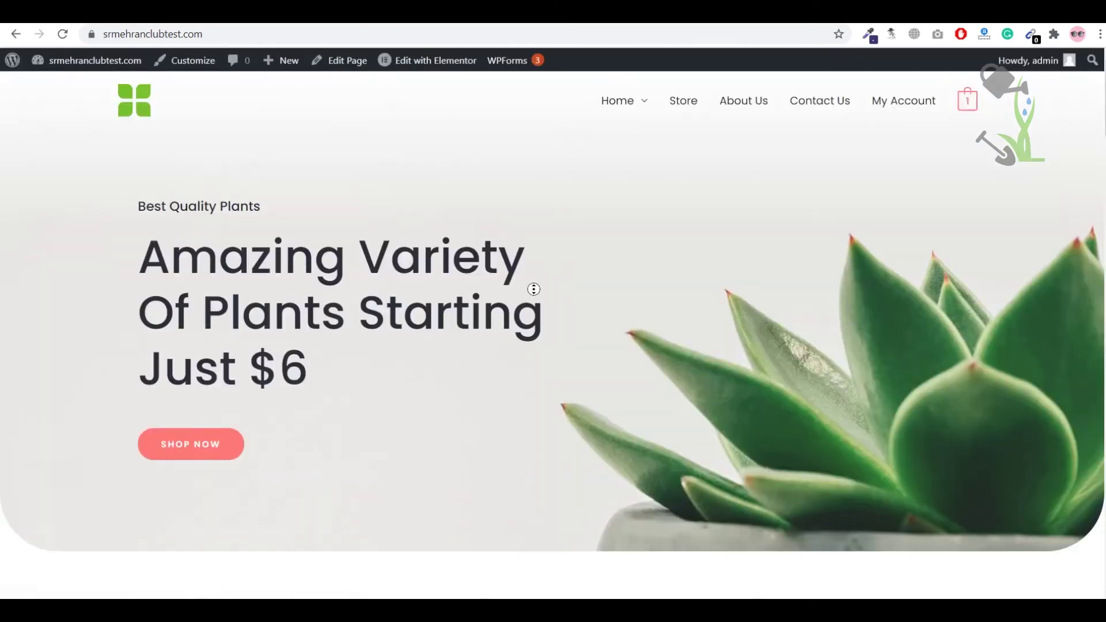
{"action": "scroll", "coordinate": [548, 437], "scroll_direction": "down", "scroll_amount": 3}
{"action": "scroll", "coordinate": [549, 437], "scroll_direction": "down", "scroll_amount": 15}
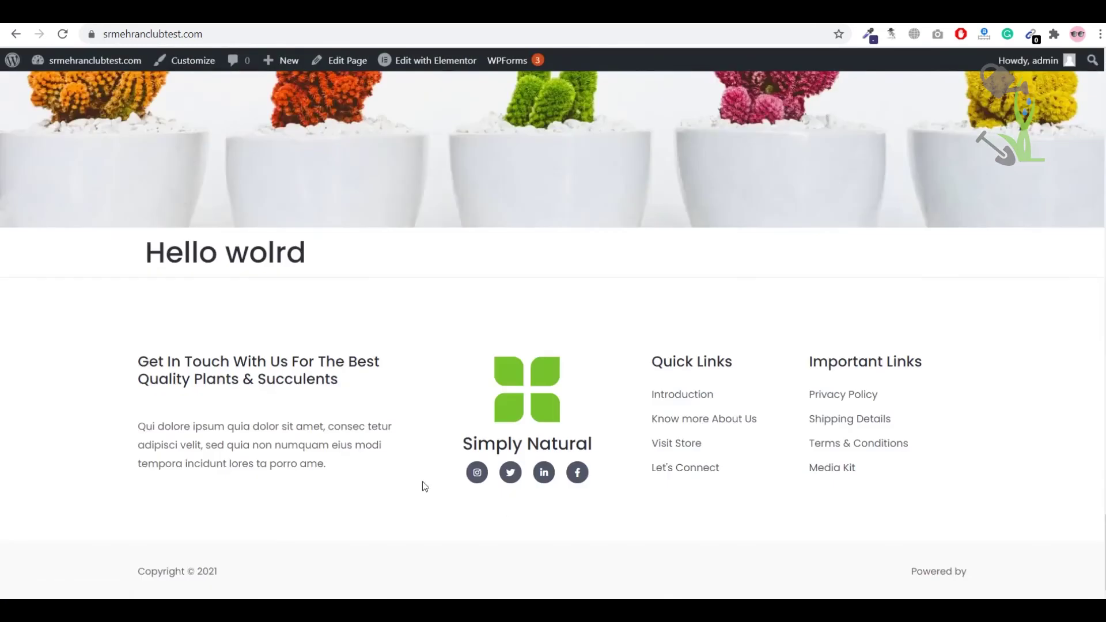
{"action": "left_click_drag", "start_coordinate": [337, 266], "coordinate": [117, 240]}
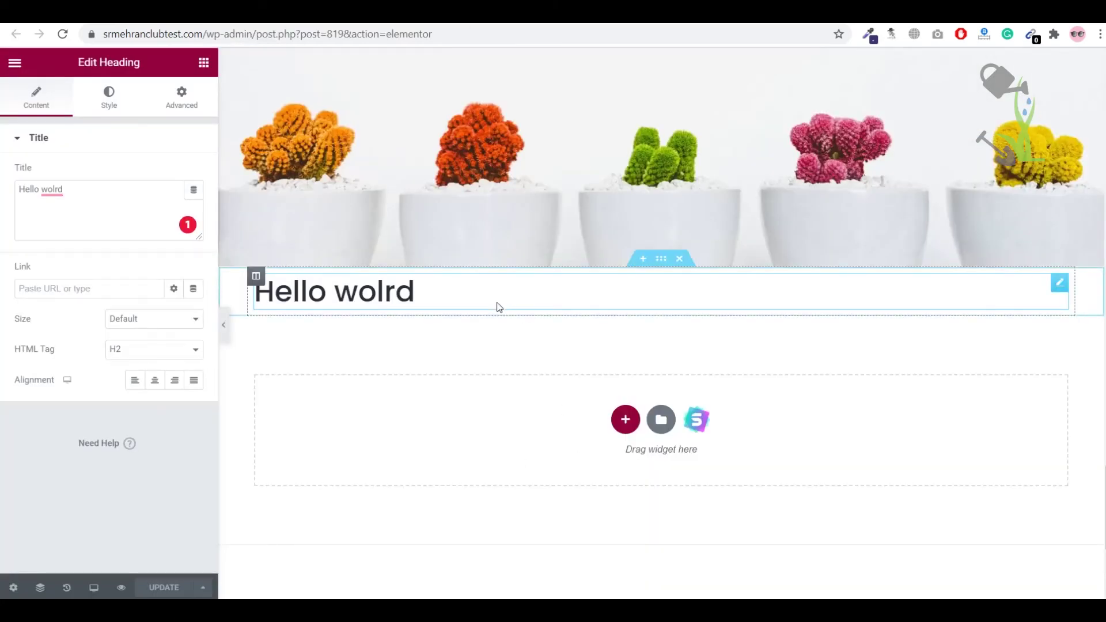
- Delete the 'Hello wolrd' heading widget and scroll the canvas back up to the hero
{"action": "right_click", "coordinate": [451, 299]}
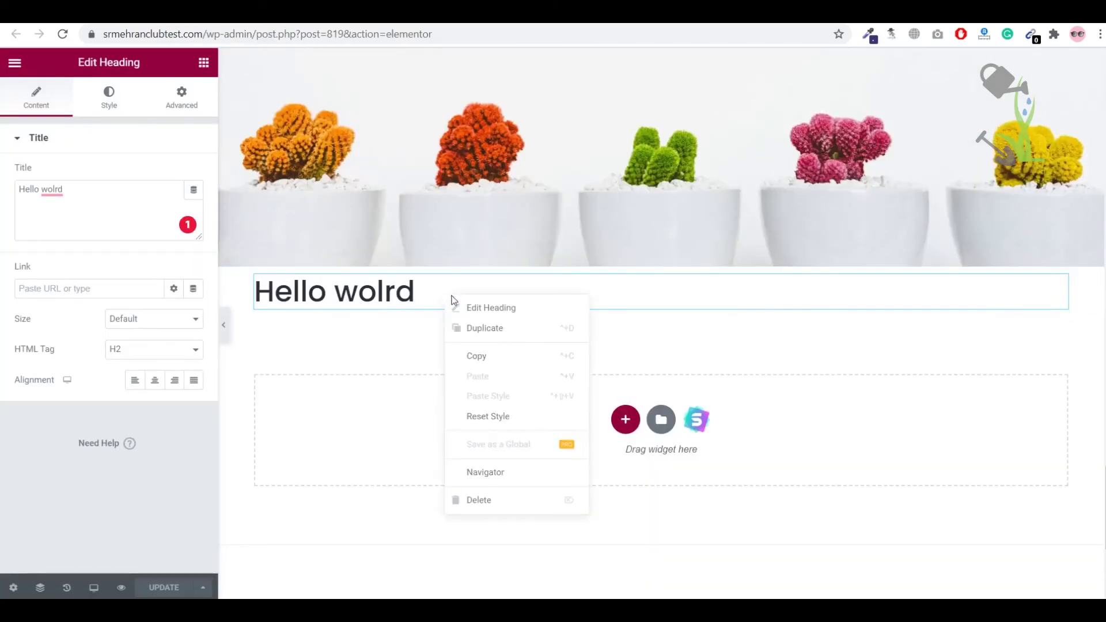
{"action": "left_click", "coordinate": [419, 292]}
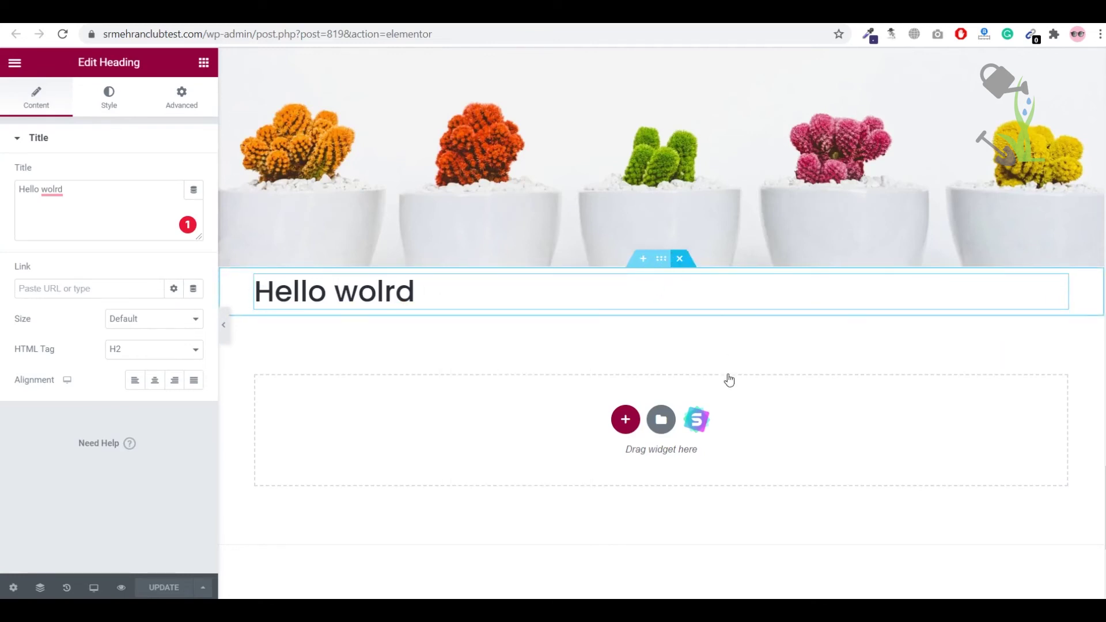
{"action": "key", "text": "Delete"}
{"action": "scroll", "coordinate": [668, 425], "scroll_direction": "up", "scroll_amount": 4}
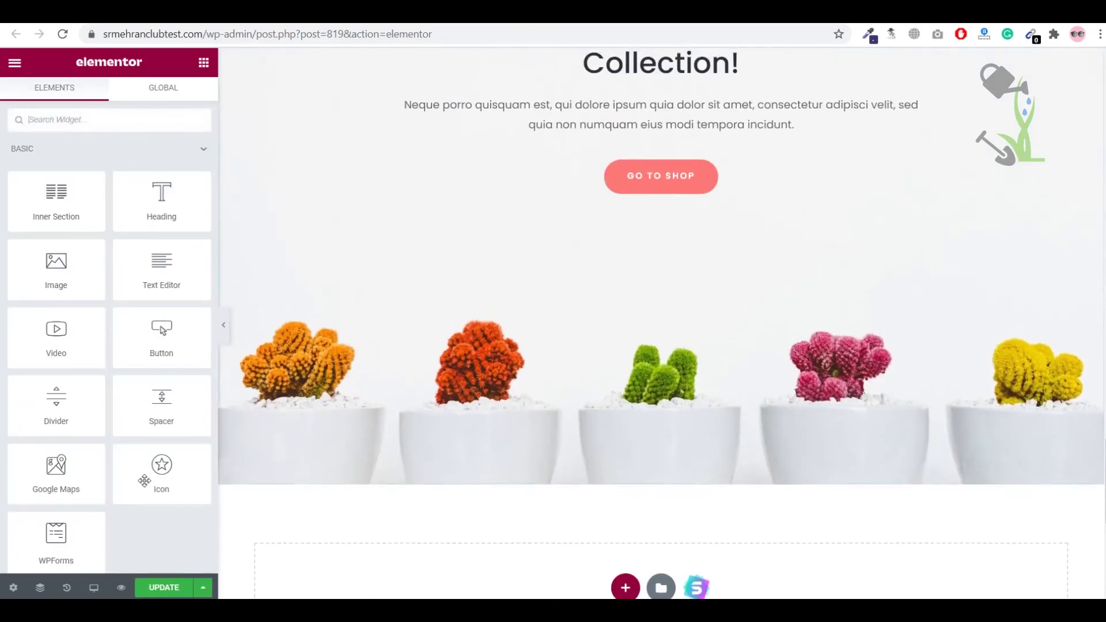
{"action": "scroll", "coordinate": [153, 483], "scroll_direction": "down", "scroll_amount": 7}
{"action": "scroll", "coordinate": [227, 469], "scroll_direction": "up", "scroll_amount": 5}
{"action": "scroll", "coordinate": [119, 420], "scroll_direction": "up", "scroll_amount": 7}
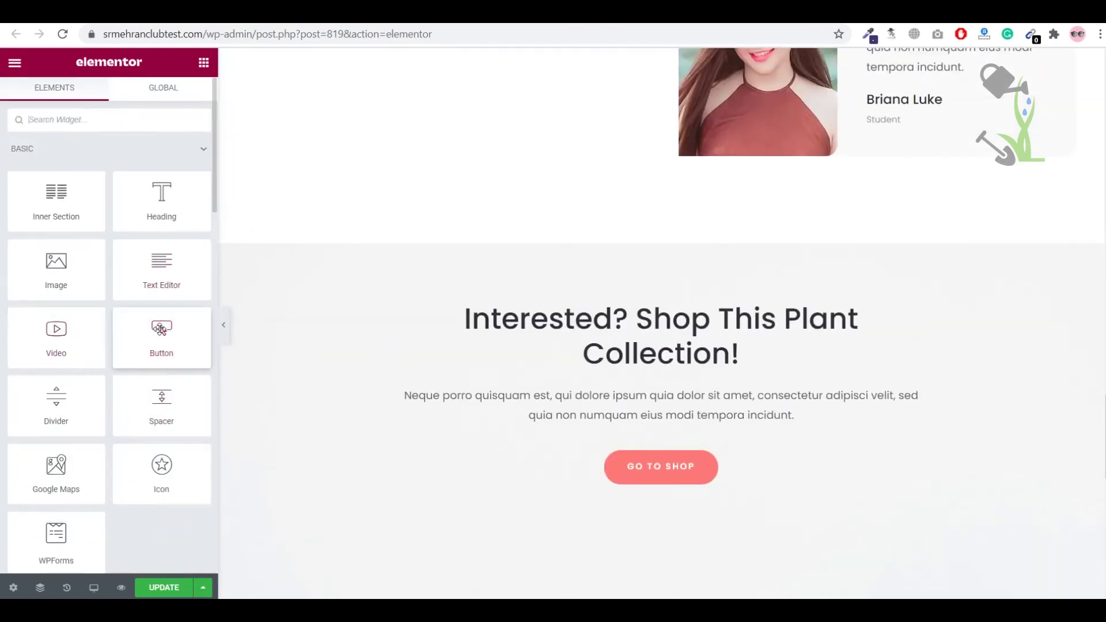
{"action": "scroll", "coordinate": [597, 390], "scroll_direction": "down", "scroll_amount": 4}
{"action": "scroll", "coordinate": [198, 353], "scroll_direction": "down", "scroll_amount": 4}
{"action": "scroll", "coordinate": [118, 307], "scroll_direction": "up", "scroll_amount": 4}
{"action": "scroll", "coordinate": [92, 363], "scroll_direction": "down", "scroll_amount": 2}
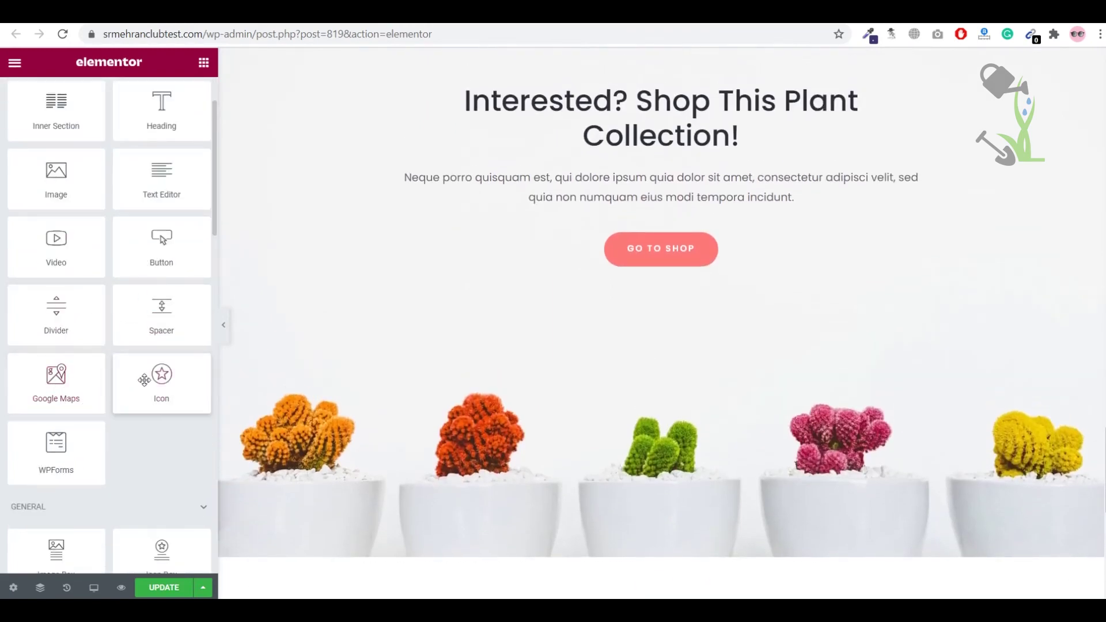
{"action": "scroll", "coordinate": [571, 478], "scroll_direction": "down", "scroll_amount": 4}
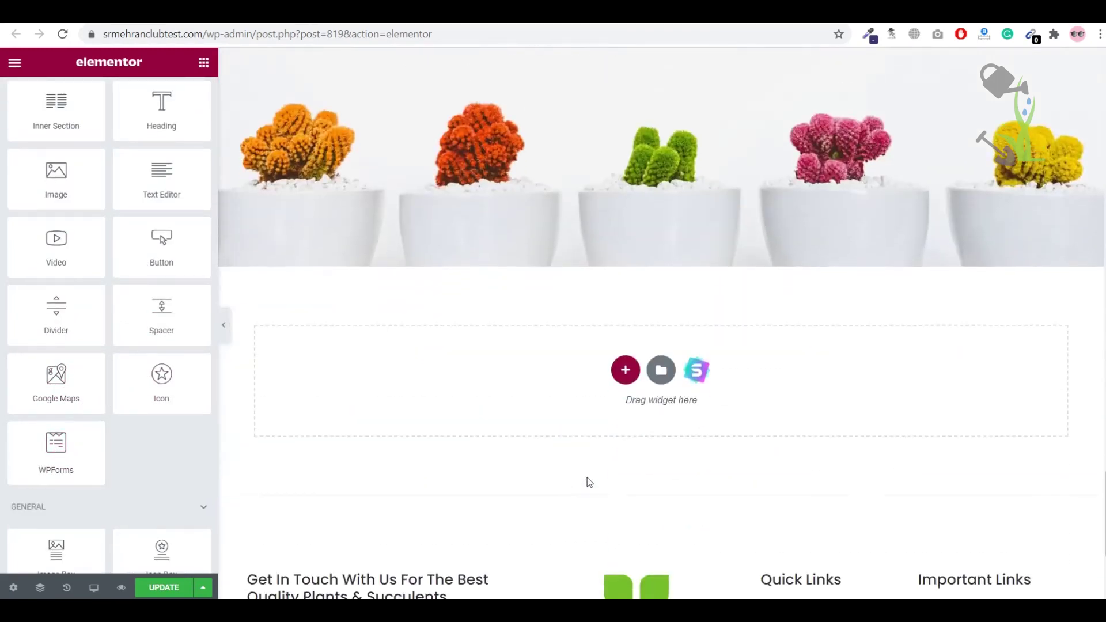
{"action": "scroll", "coordinate": [587, 479], "scroll_direction": "up", "scroll_amount": 15}
{"action": "scroll", "coordinate": [583, 481], "scroll_direction": "up", "scroll_amount": 10}
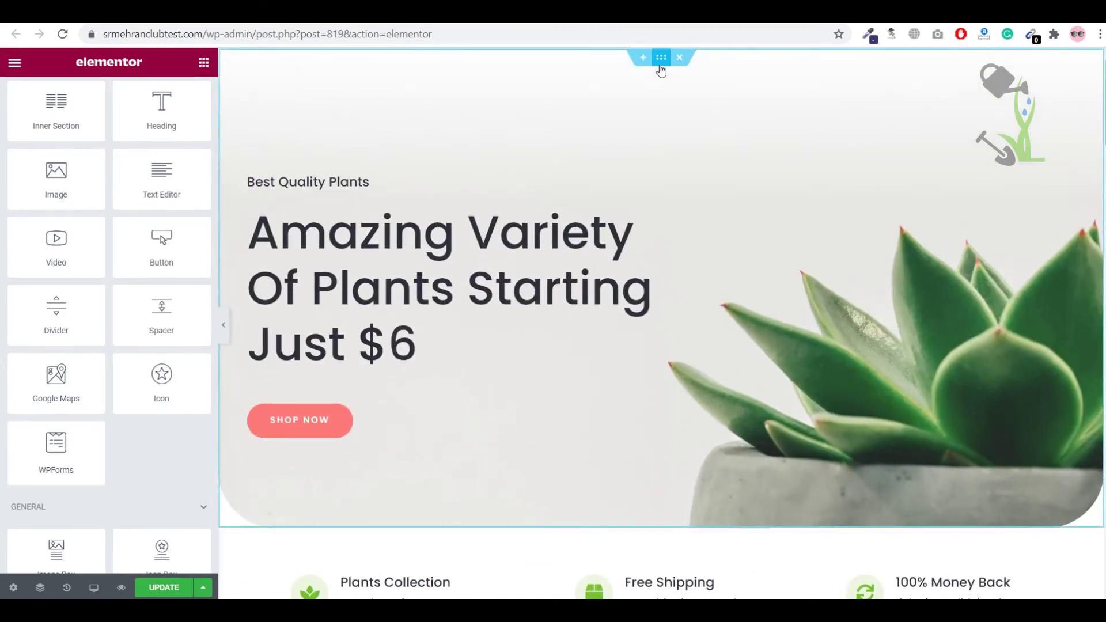
- Open the hero section's Style > Background settings in Elementor
{"action": "right_click", "coordinate": [590, 102]}
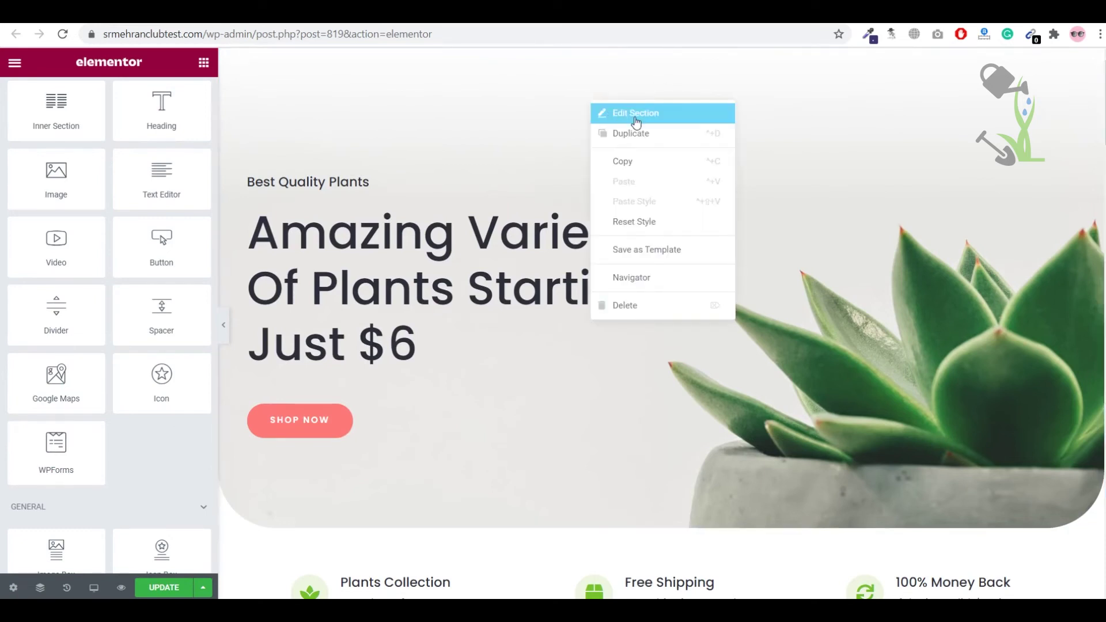
{"action": "left_click", "coordinate": [516, 103]}
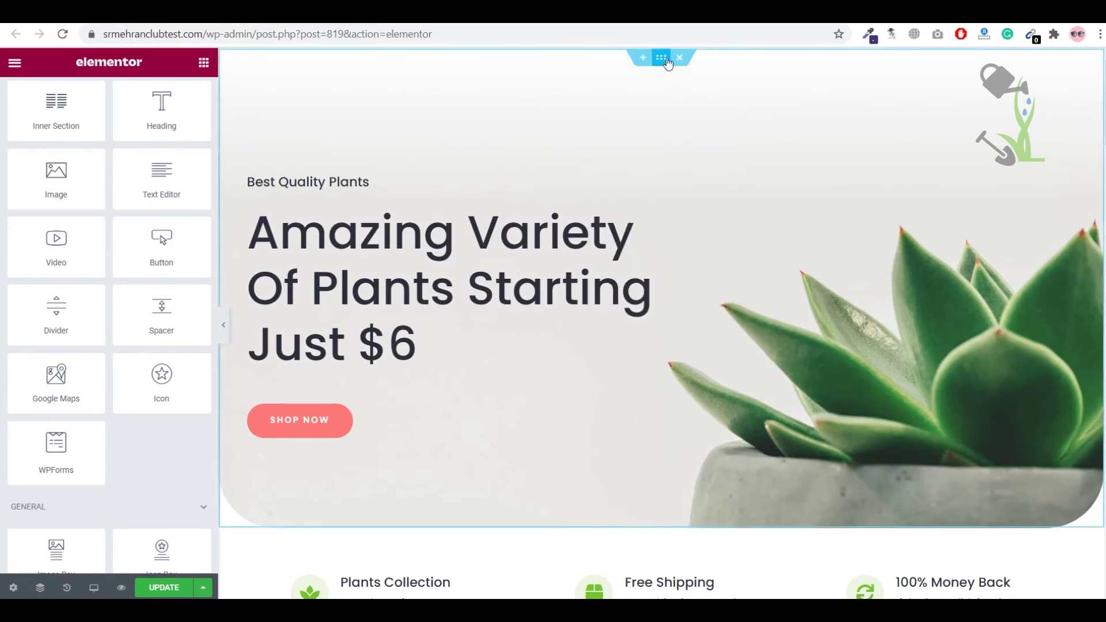
{"action": "left_click", "coordinate": [662, 63]}
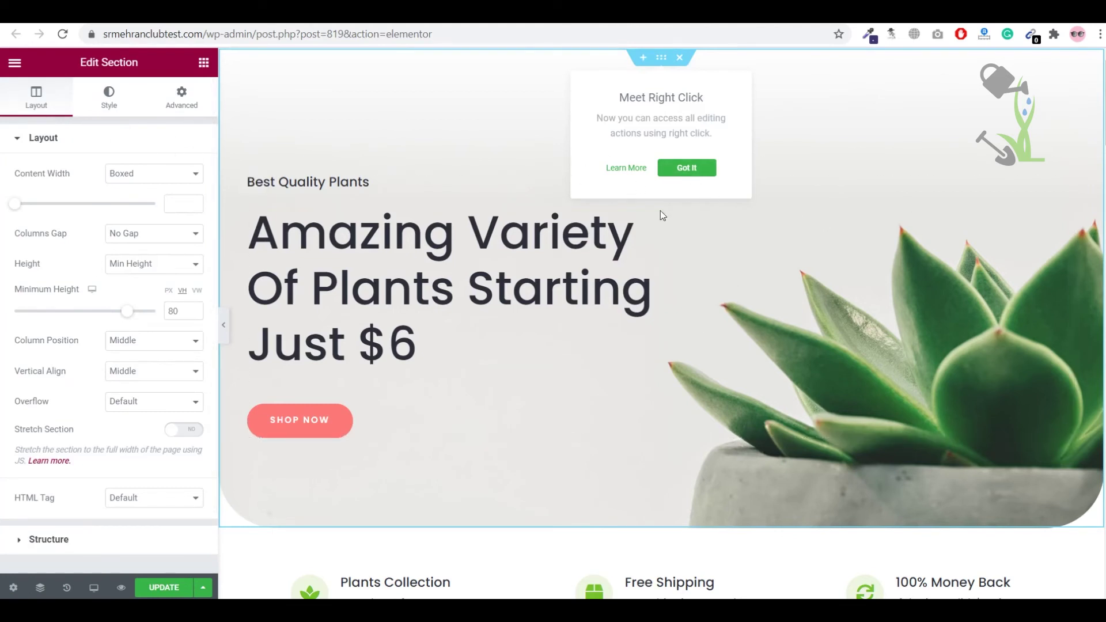
{"action": "left_click", "coordinate": [102, 110]}
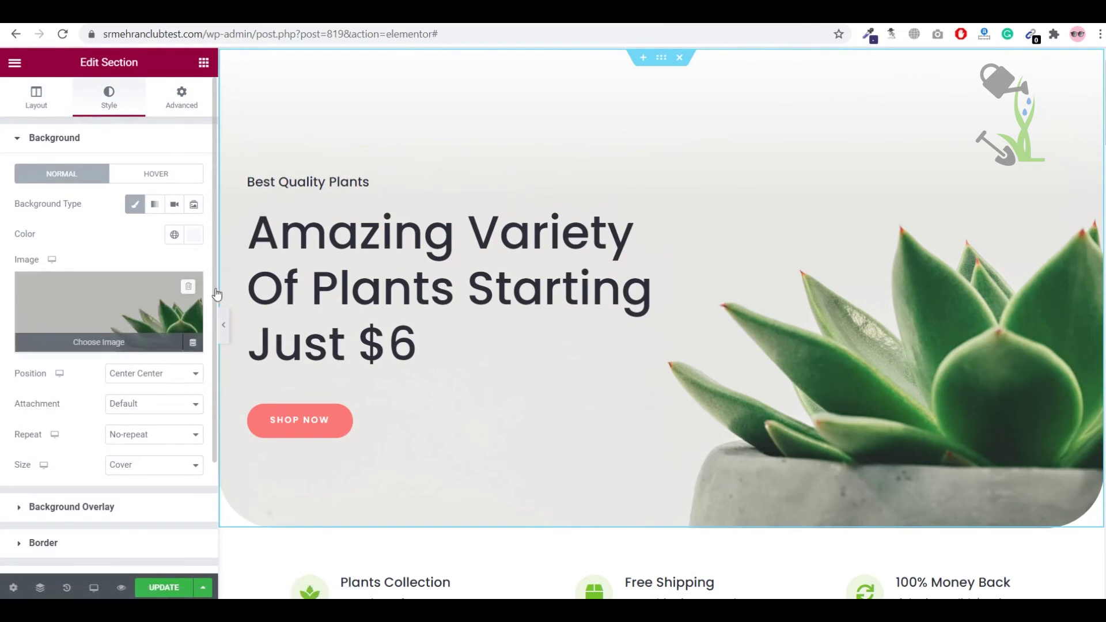
- Set the hero background to the store-bg.jpg succulents image from the Media Library and save
{"action": "left_click", "coordinate": [107, 311]}
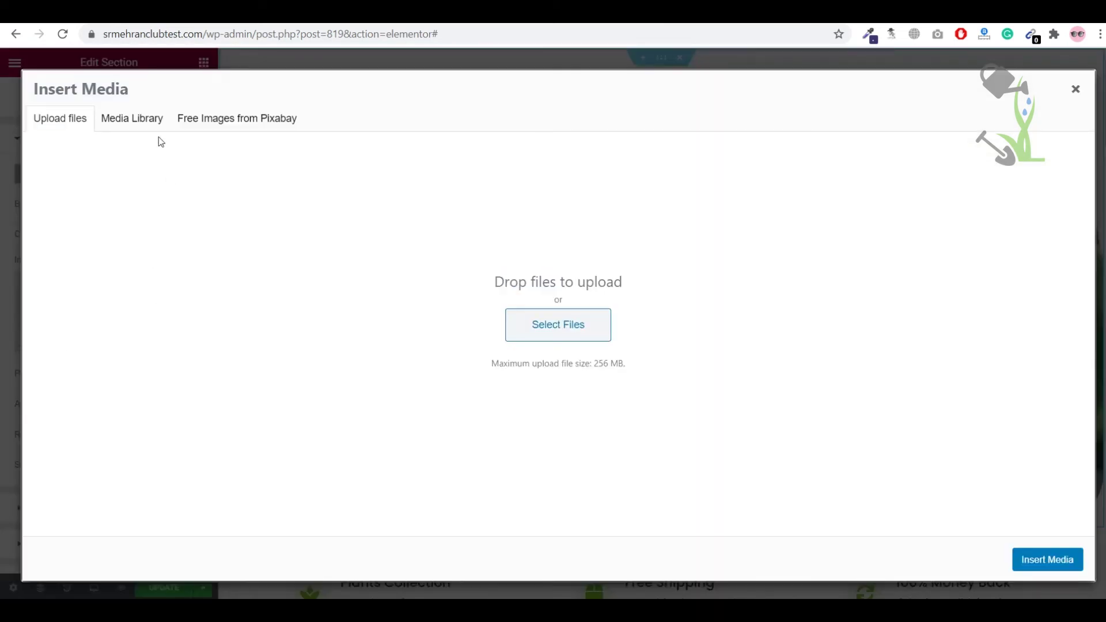
{"action": "left_click", "coordinate": [136, 116]}
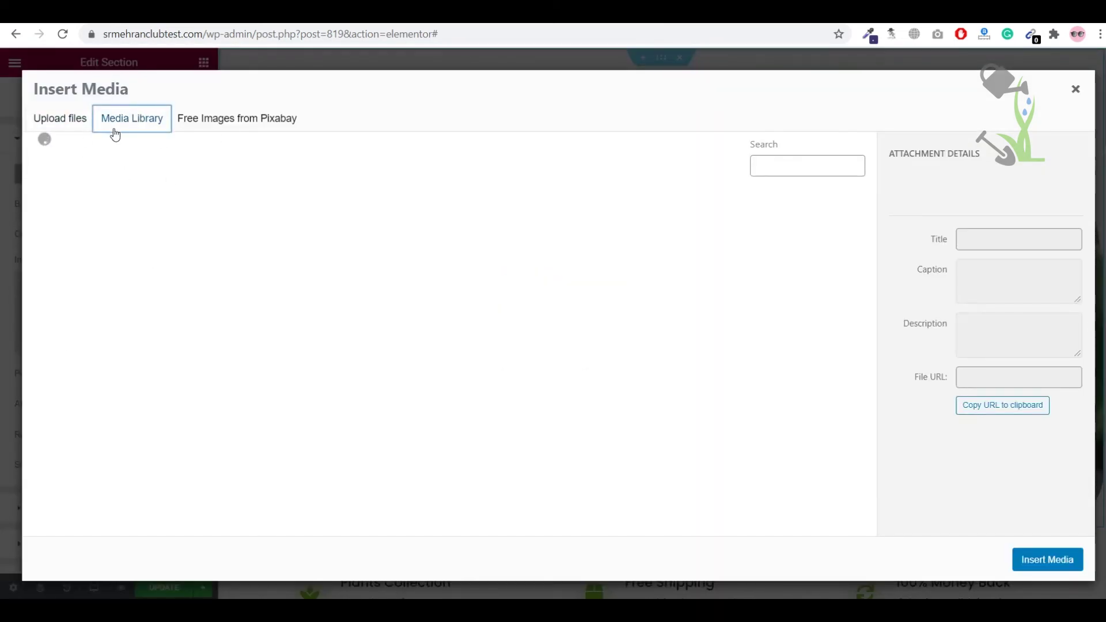
{"action": "scroll", "coordinate": [450, 375], "scroll_direction": "down", "scroll_amount": 1}
{"action": "scroll", "coordinate": [608, 382], "scroll_direction": "up", "scroll_amount": 1}
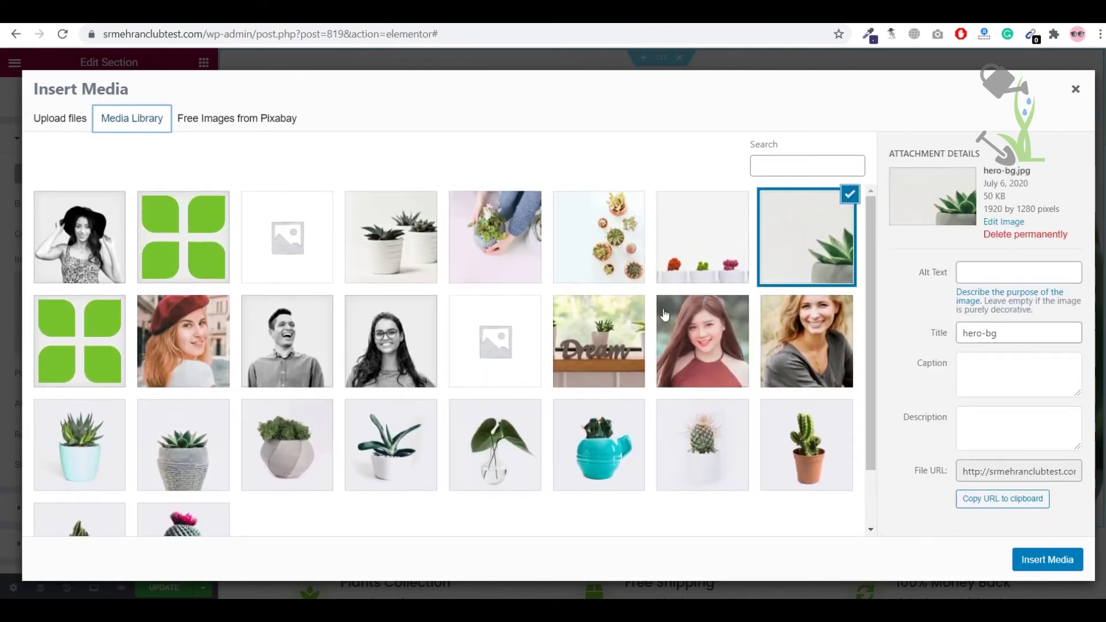
{"action": "left_click", "coordinate": [598, 342]}
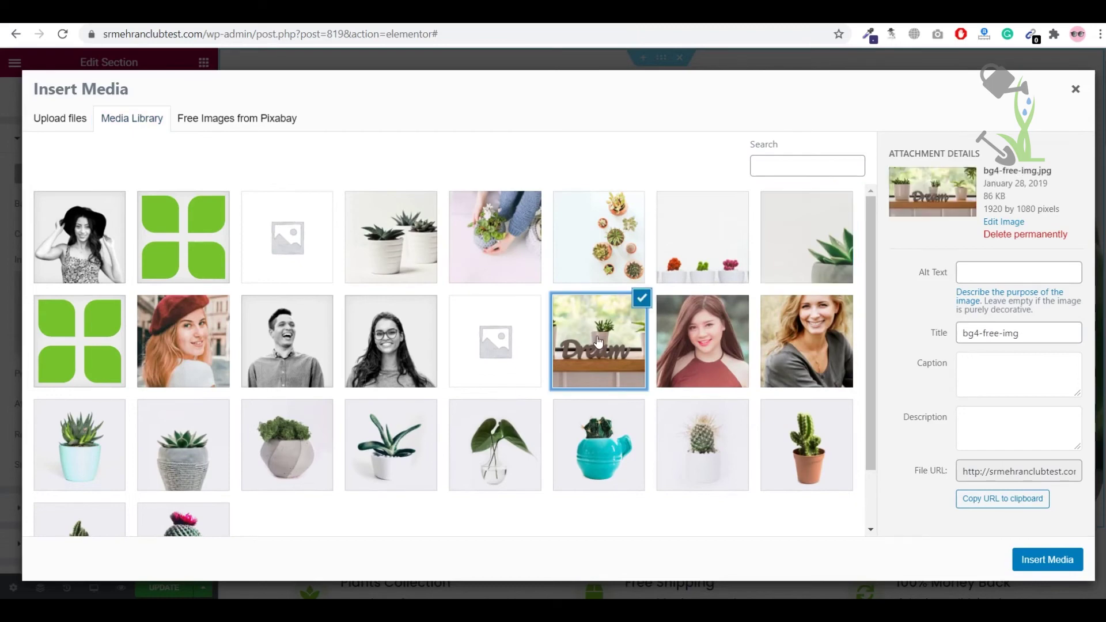
{"action": "left_click", "coordinate": [725, 217]}
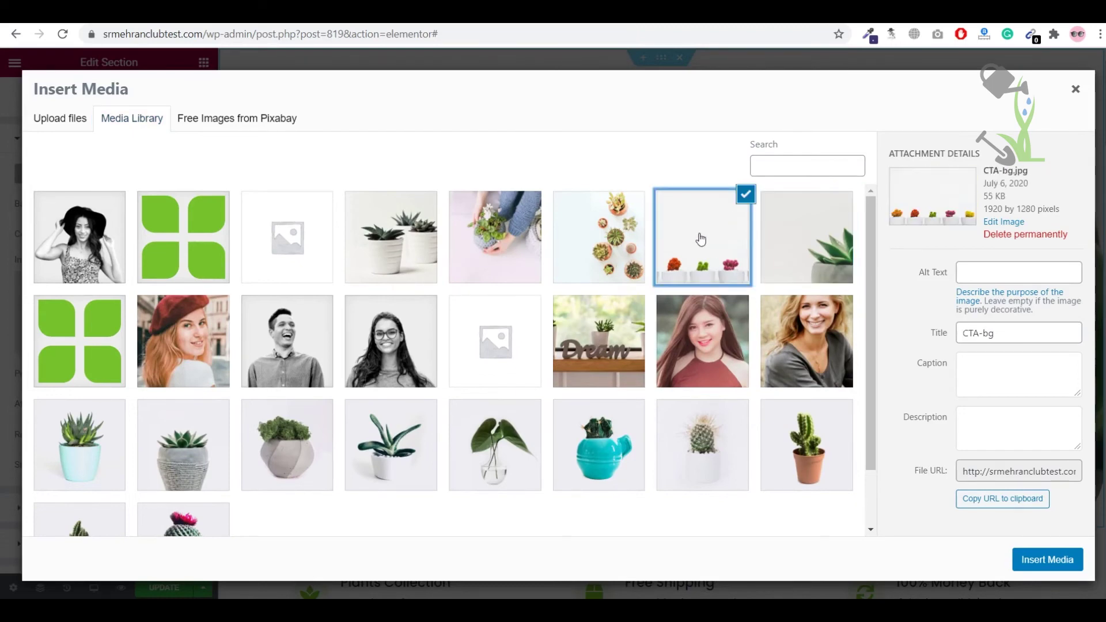
{"action": "left_click", "coordinate": [599, 243]}
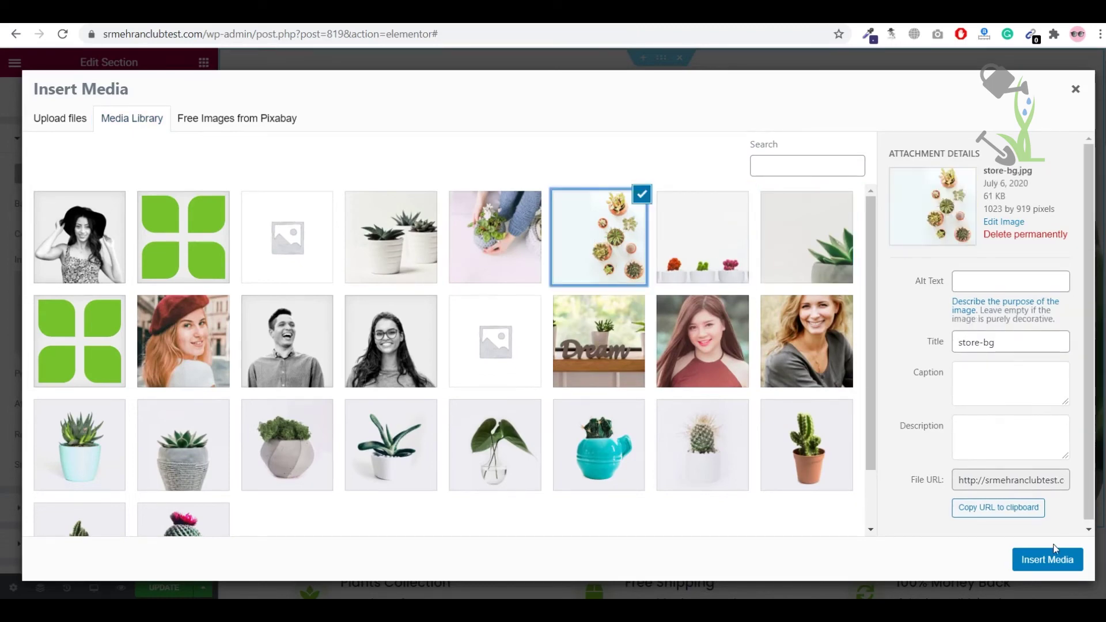
{"action": "left_click", "coordinate": [1056, 560]}
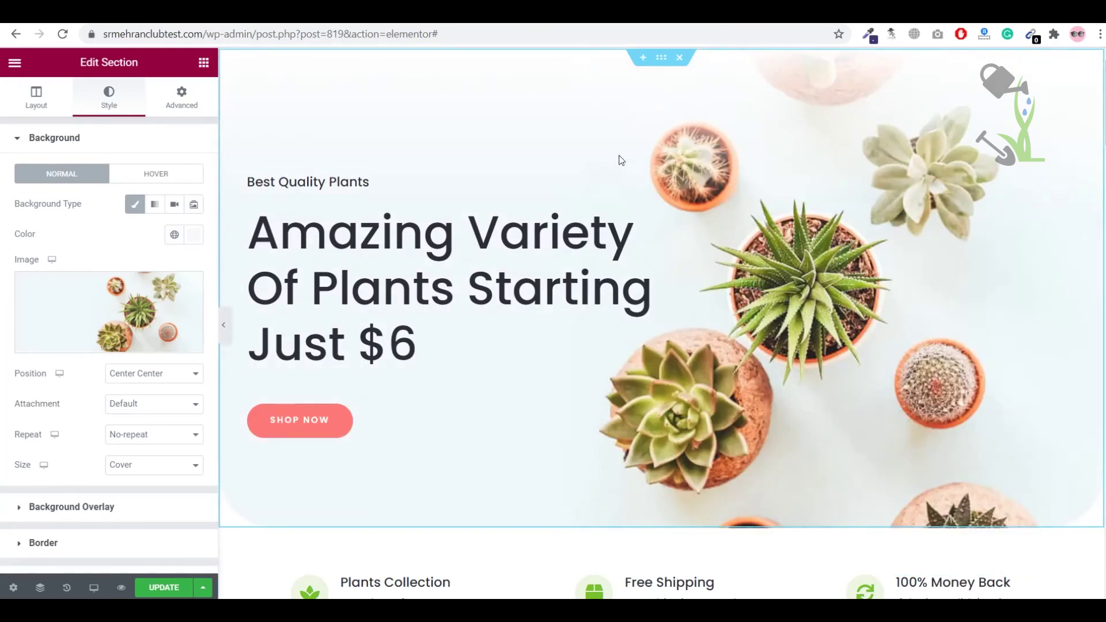
{"action": "left_click", "coordinate": [166, 588]}
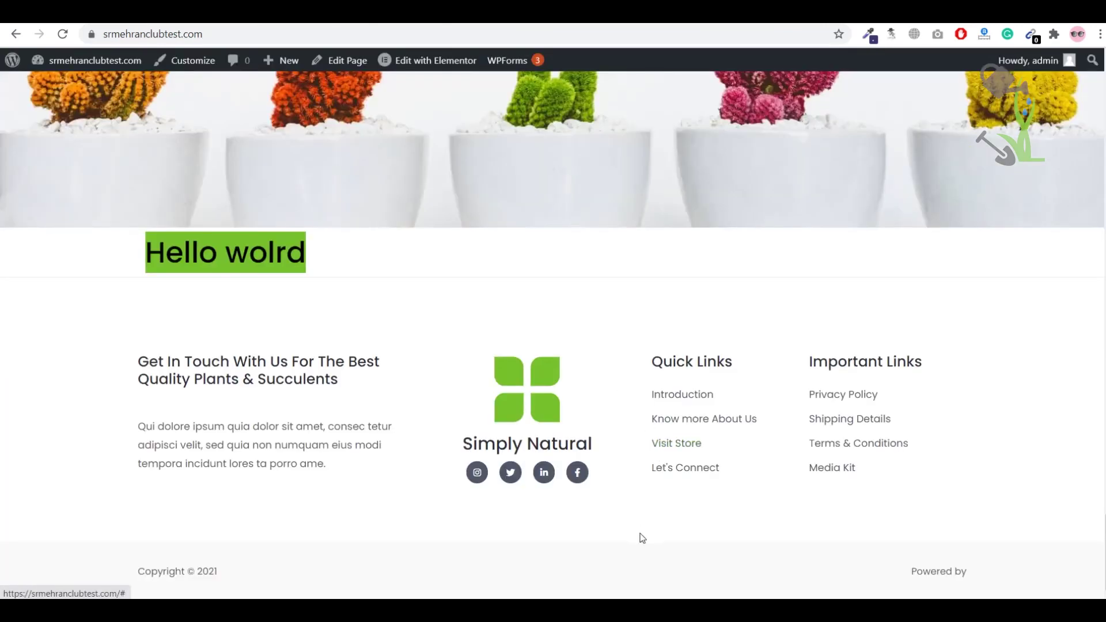
- Reload the live home page to confirm the succulents hero background, then return to Elementor
{"action": "scroll", "coordinate": [643, 538], "scroll_direction": "up", "scroll_amount": 20}
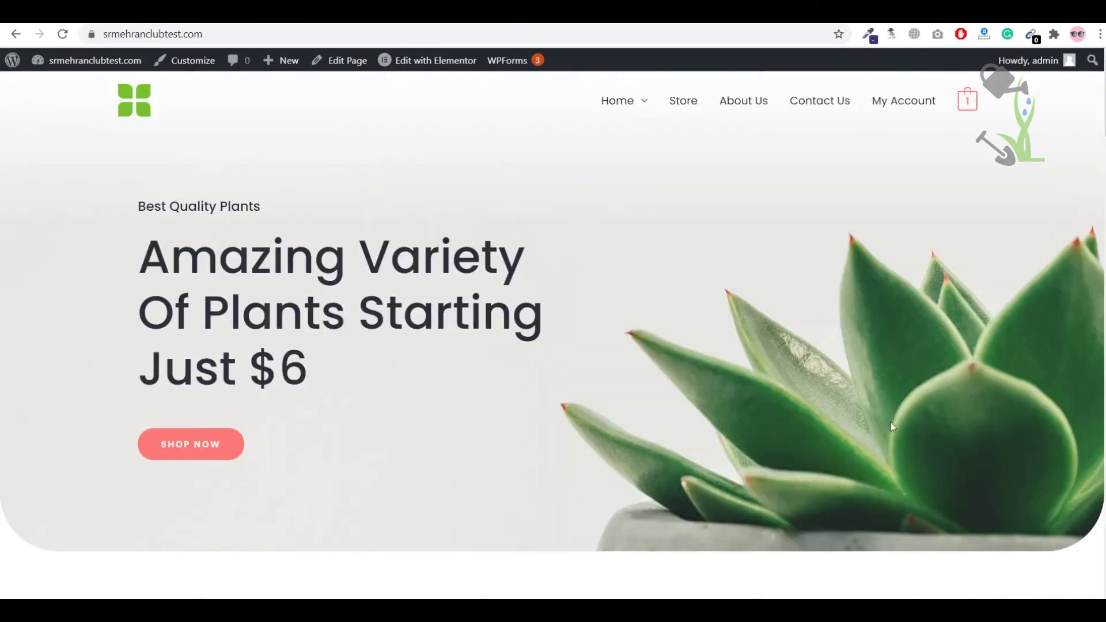
{"action": "left_click", "coordinate": [62, 36]}
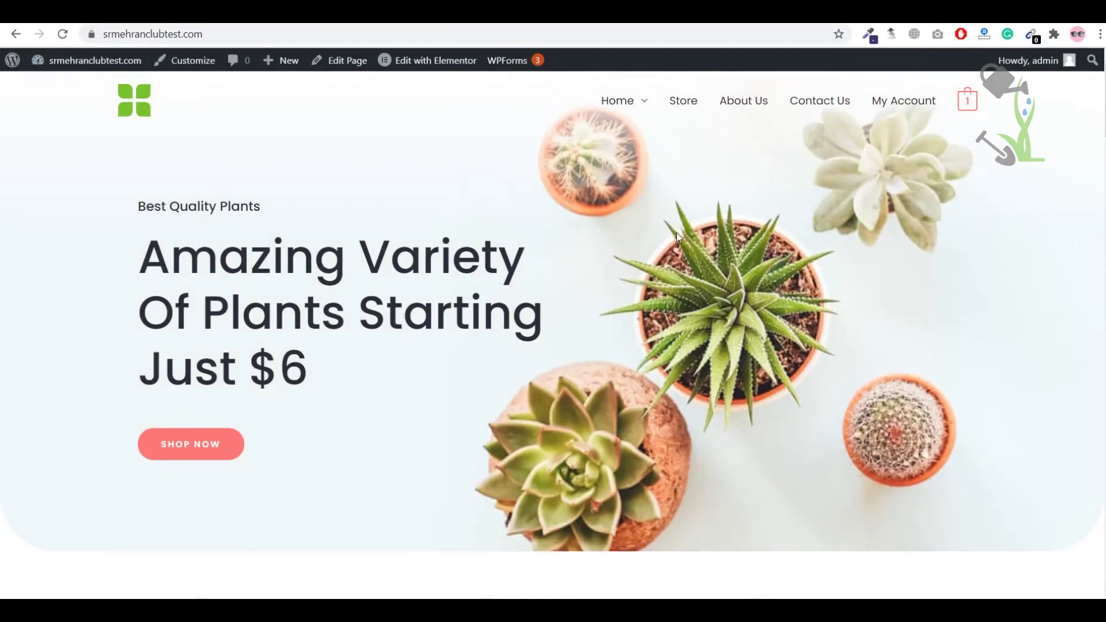
{"action": "left_click", "coordinate": [427, 60]}
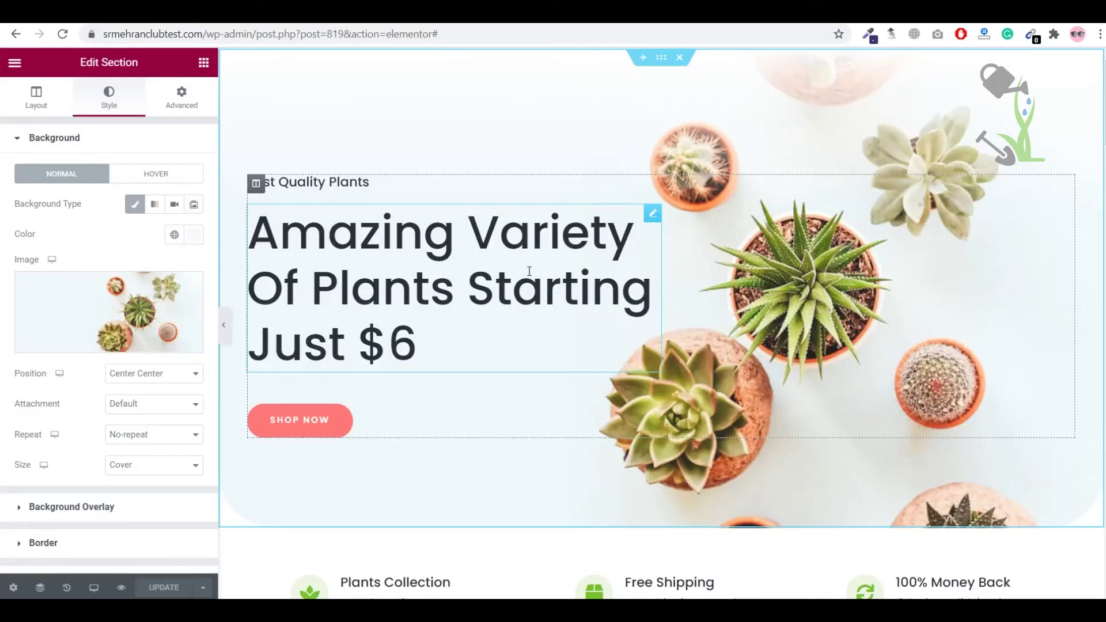
- Change the hero headline to 'All plants for just $50', fixing the 'just' typo, and select the Shop Now button
{"action": "left_click", "coordinate": [525, 307]}
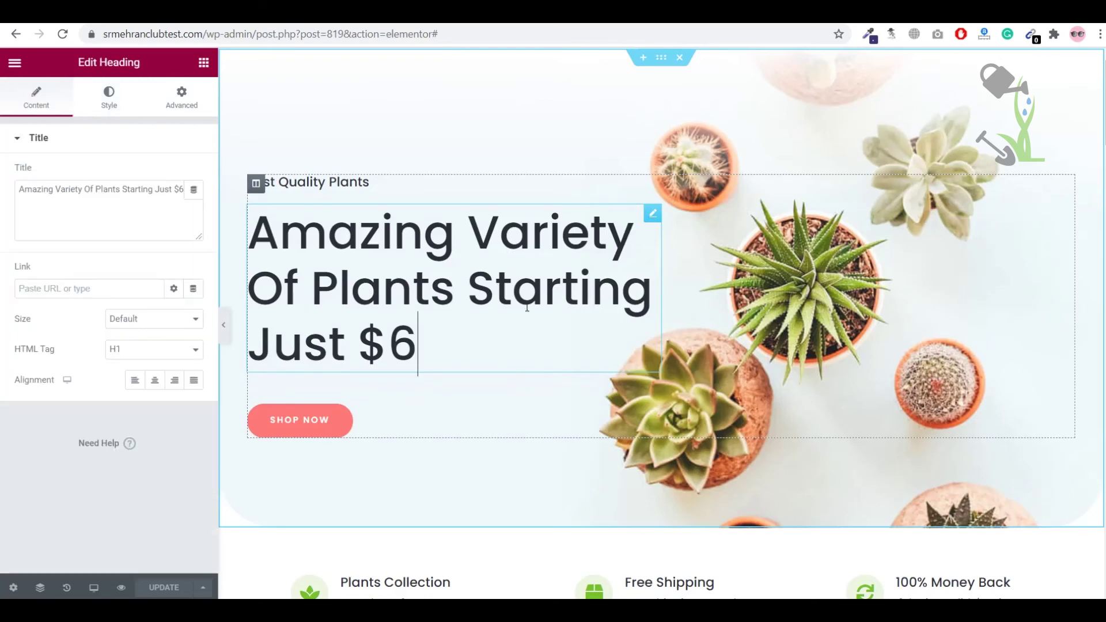
{"action": "triple_click", "coordinate": [129, 196]}
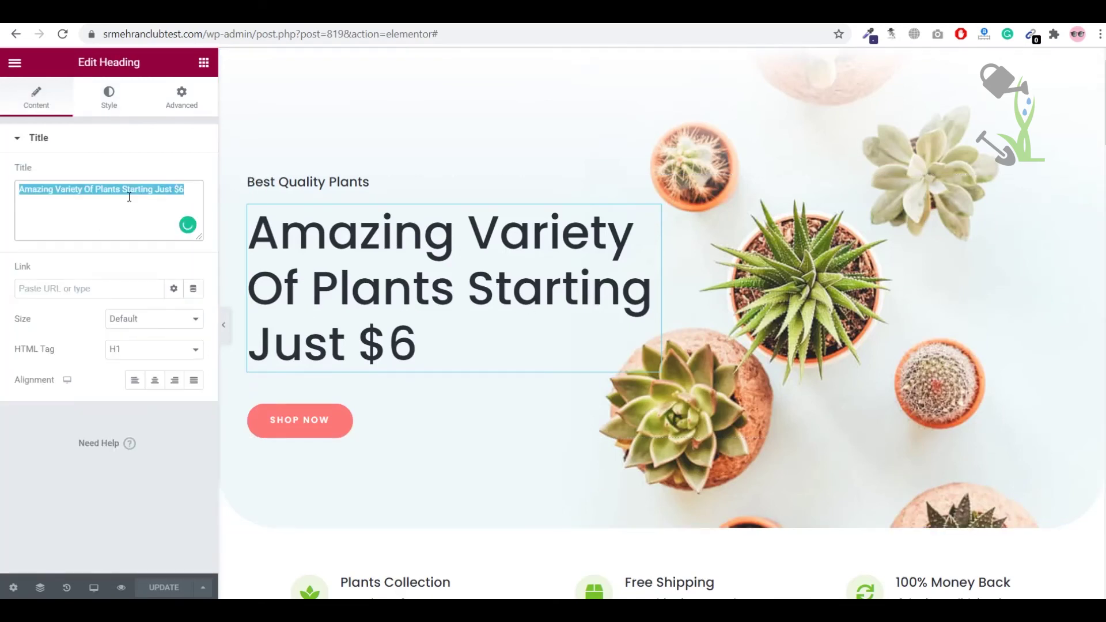
{"action": "type", "text": "Al"}
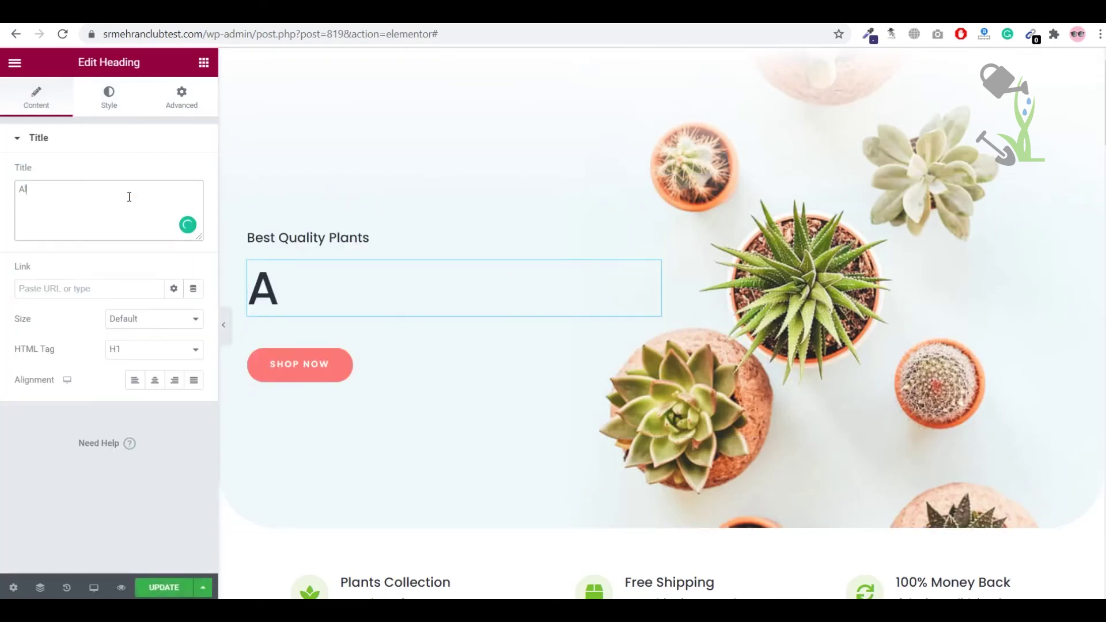
{"action": "type", "text": "l plants "}
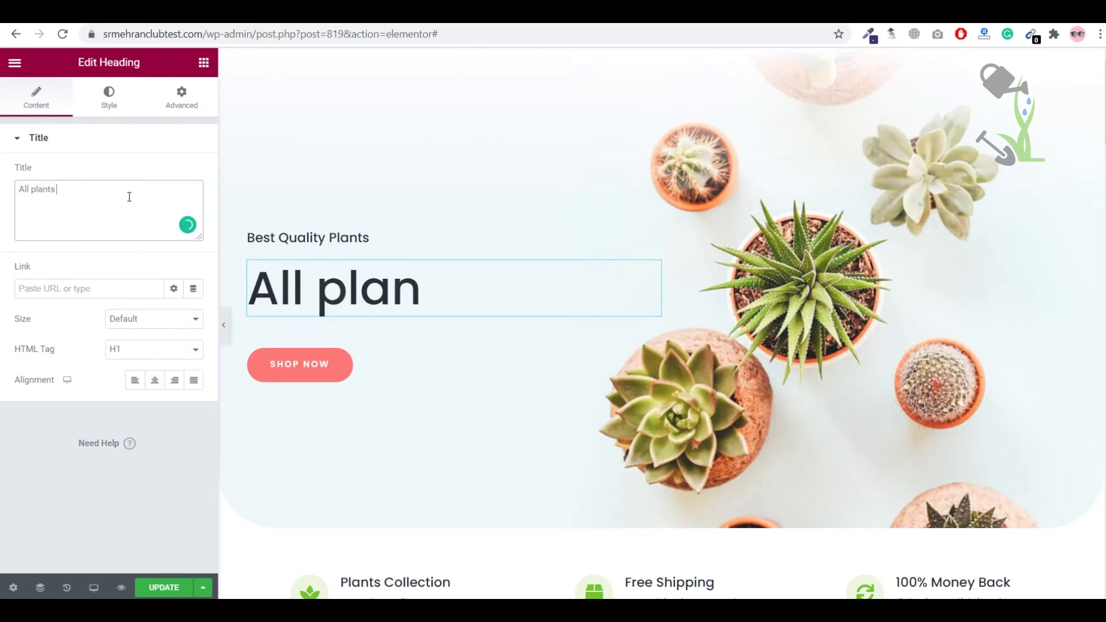
{"action": "type", "text": "for jjust $50"}
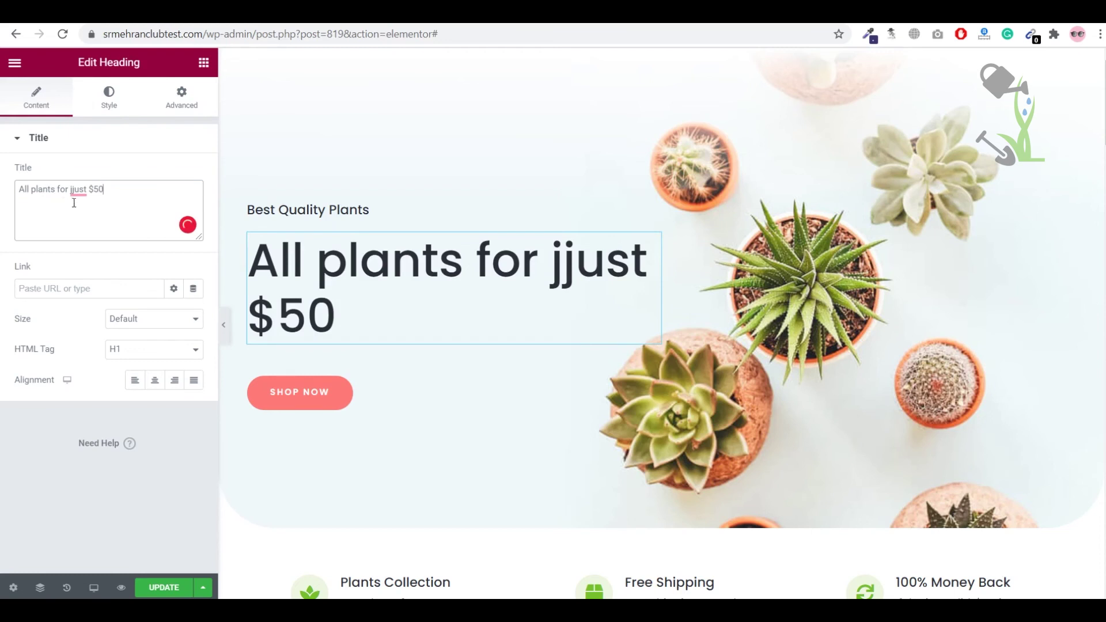
{"action": "mouse_move", "coordinate": [78, 194]}
{"action": "left_click", "coordinate": [83, 218]}
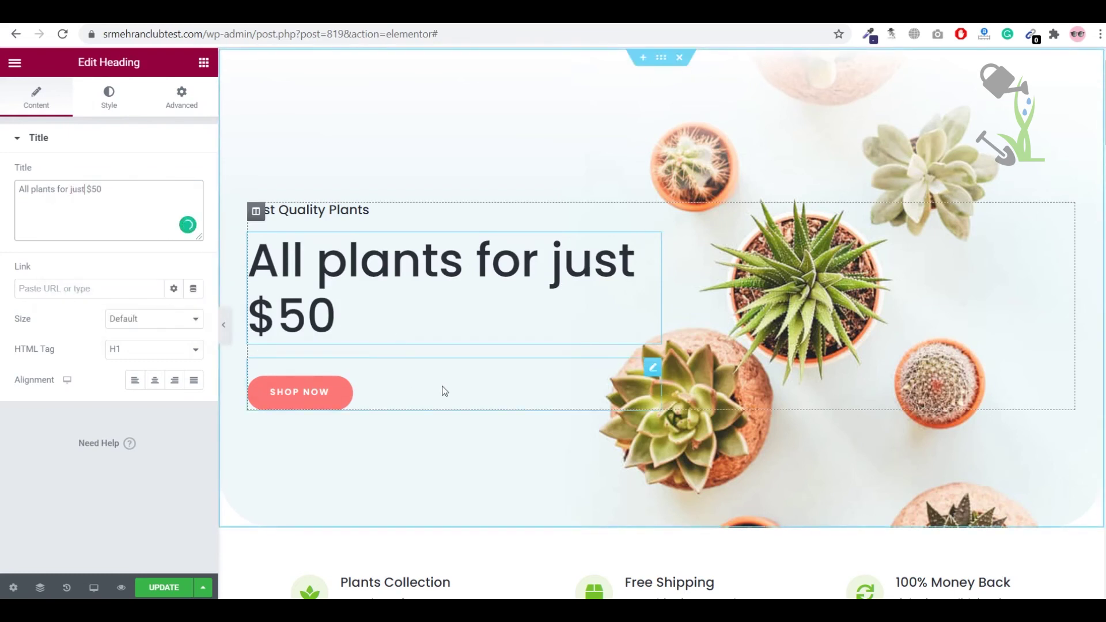
{"action": "left_click", "coordinate": [442, 389]}
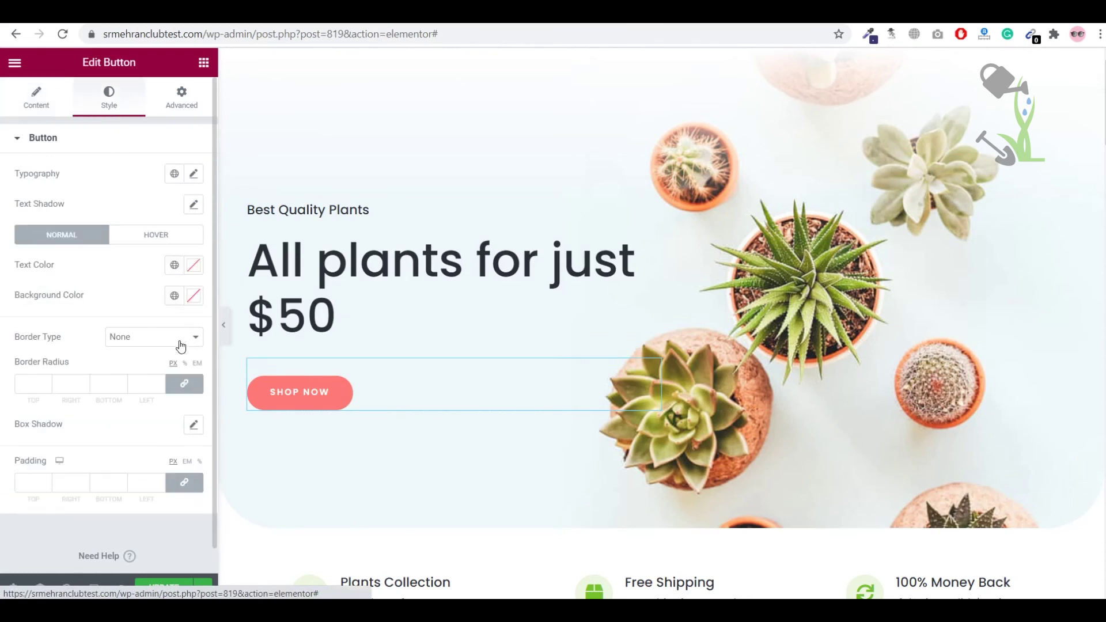
- Give the Shop Now button black text and a #FF0707 red background
{"action": "left_click", "coordinate": [196, 273]}
{"action": "left_click", "coordinate": [148, 433]}
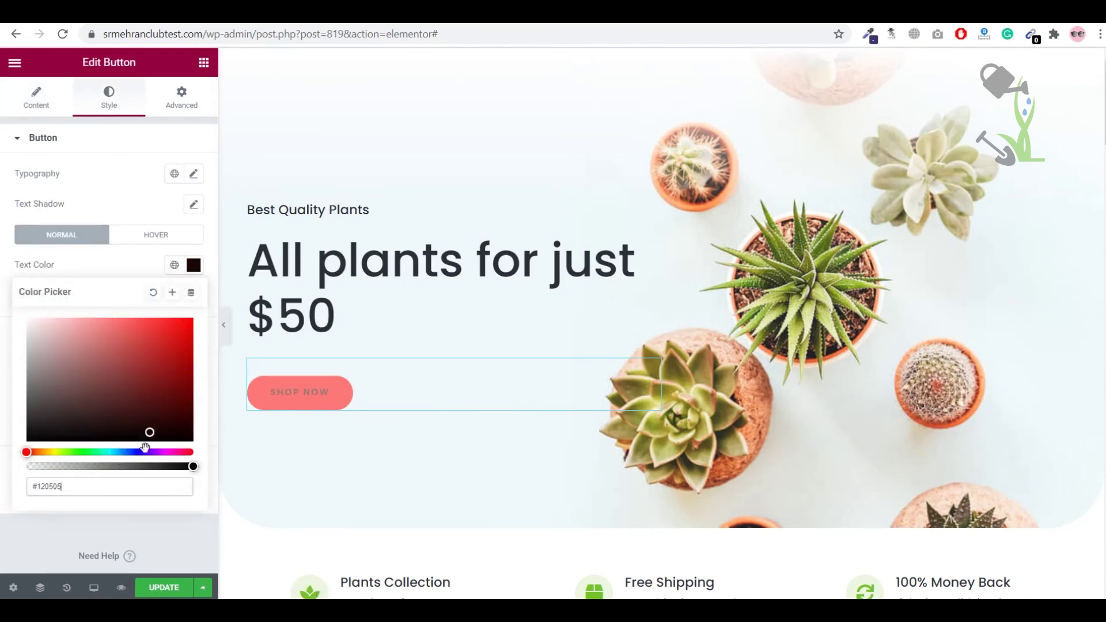
{"action": "left_click", "coordinate": [131, 278]}
{"action": "left_click", "coordinate": [194, 296]}
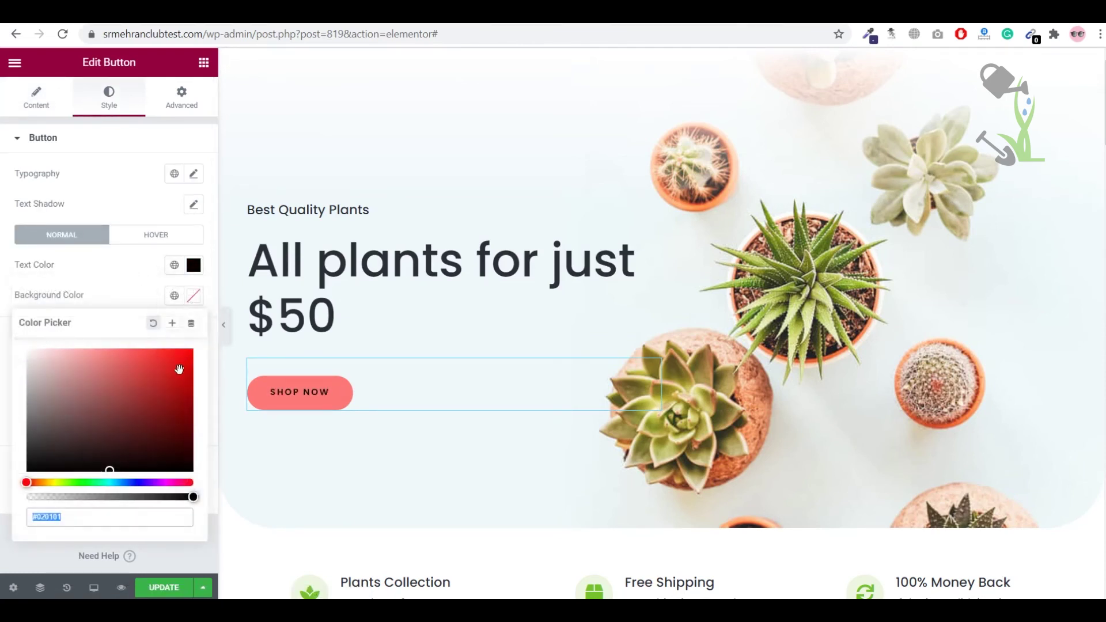
{"action": "type", "text": "#FF0707"}
{"action": "left_click", "coordinate": [142, 284]}
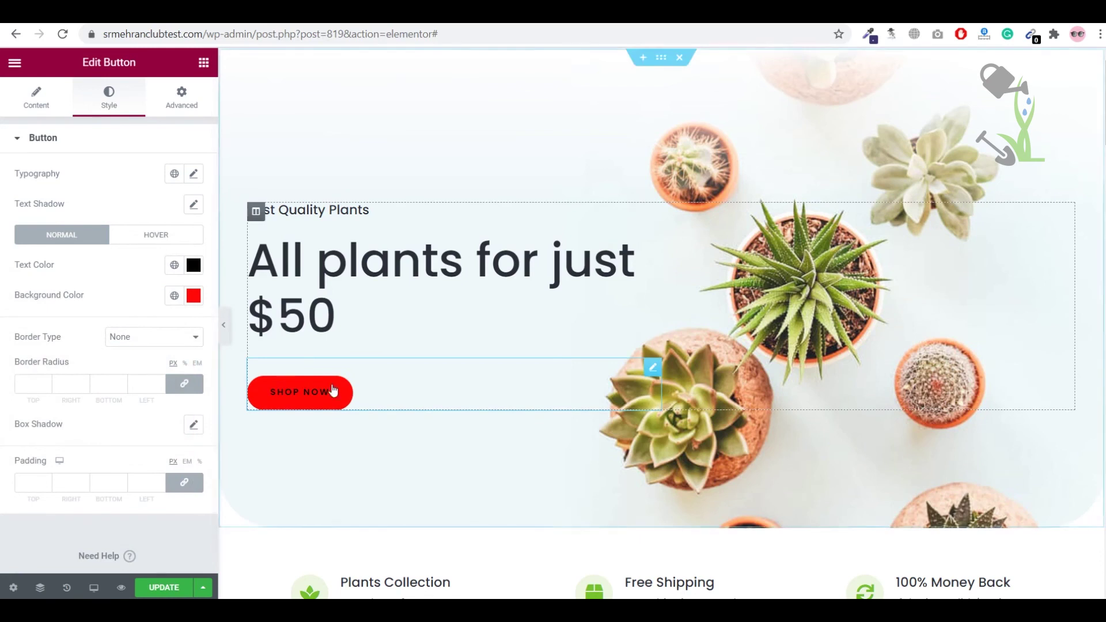
- Set the Shop Now button's hover colours to white text on a black background
{"action": "left_click", "coordinate": [165, 237]}
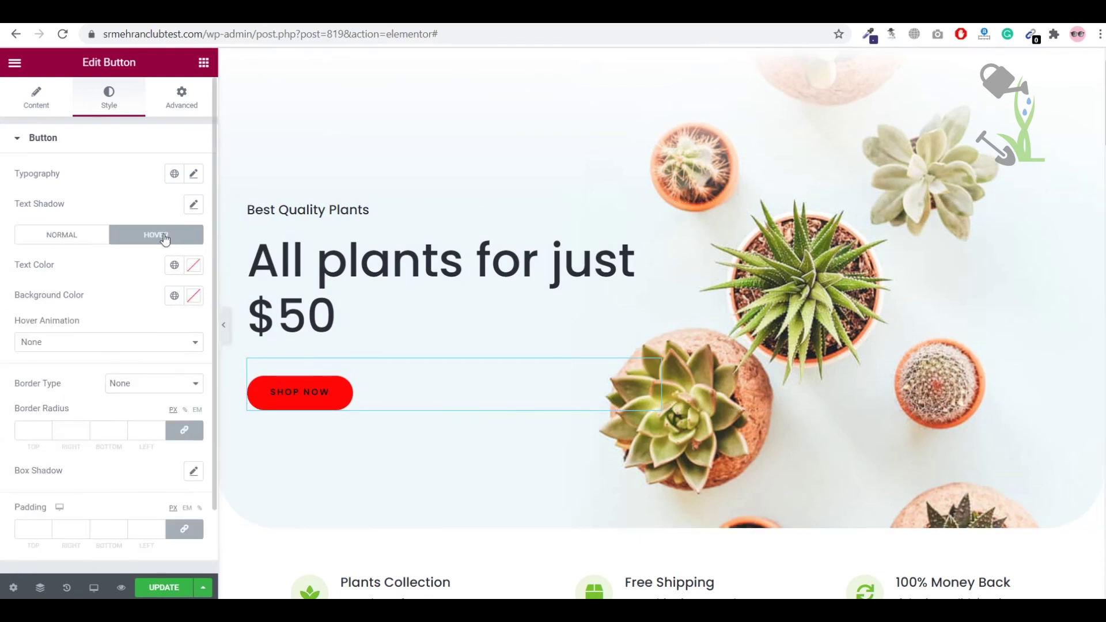
{"action": "left_click", "coordinate": [194, 265]}
{"action": "left_click", "coordinate": [81, 358]}
{"action": "left_click_drag", "start_coordinate": [81, 358], "coordinate": [29, 309]}
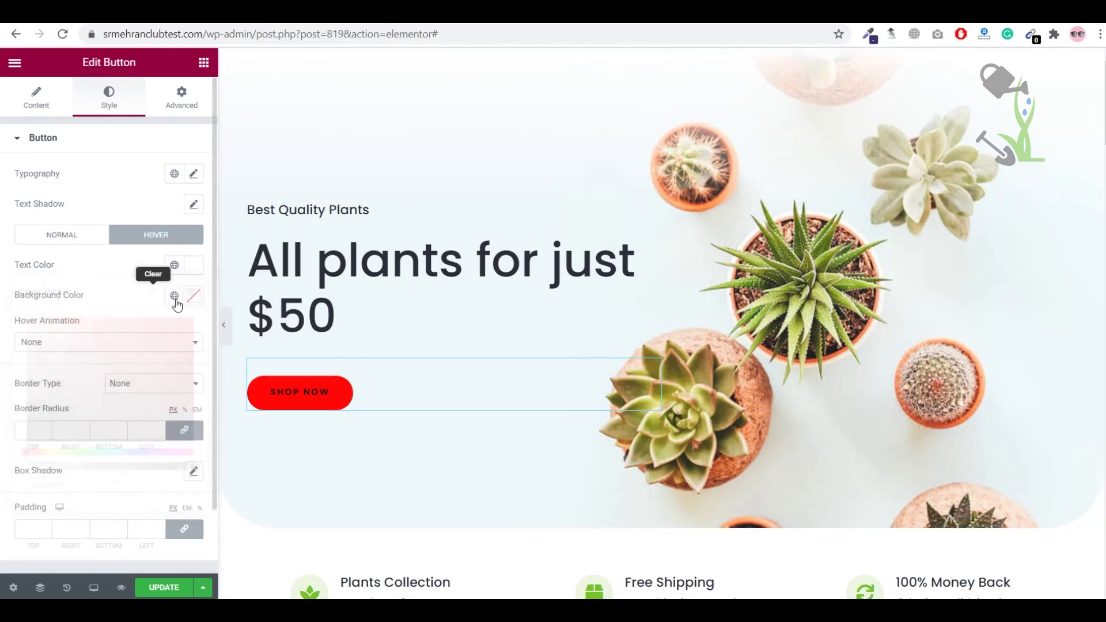
{"action": "left_click", "coordinate": [193, 295]}
{"action": "left_click", "coordinate": [173, 445]}
{"action": "left_click_drag", "start_coordinate": [173, 444], "coordinate": [186, 471]}
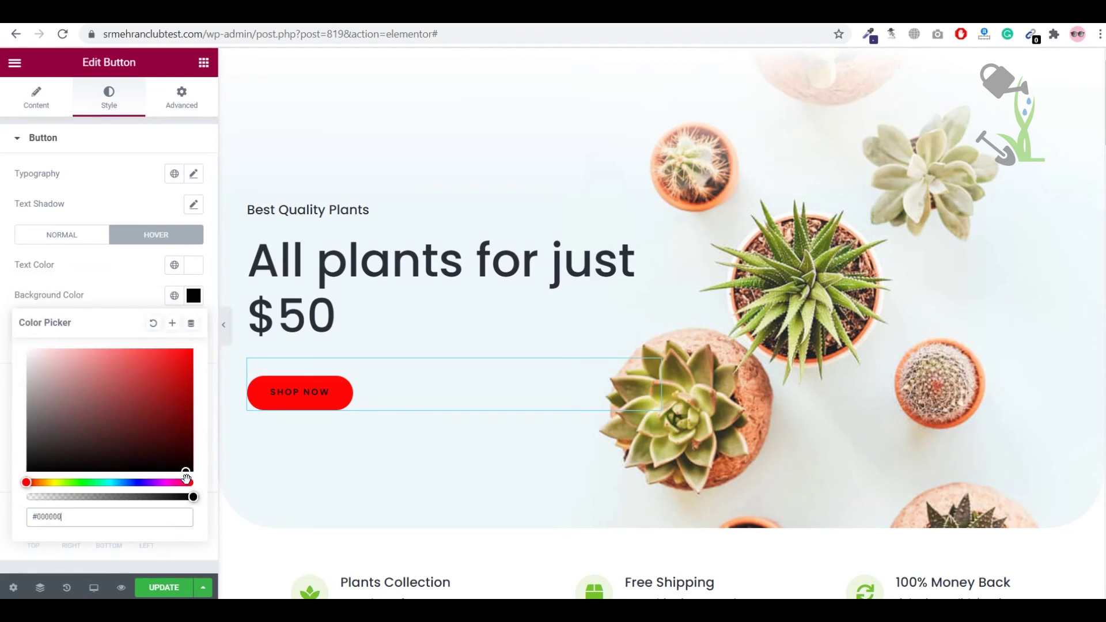
{"action": "left_click", "coordinate": [228, 360]}
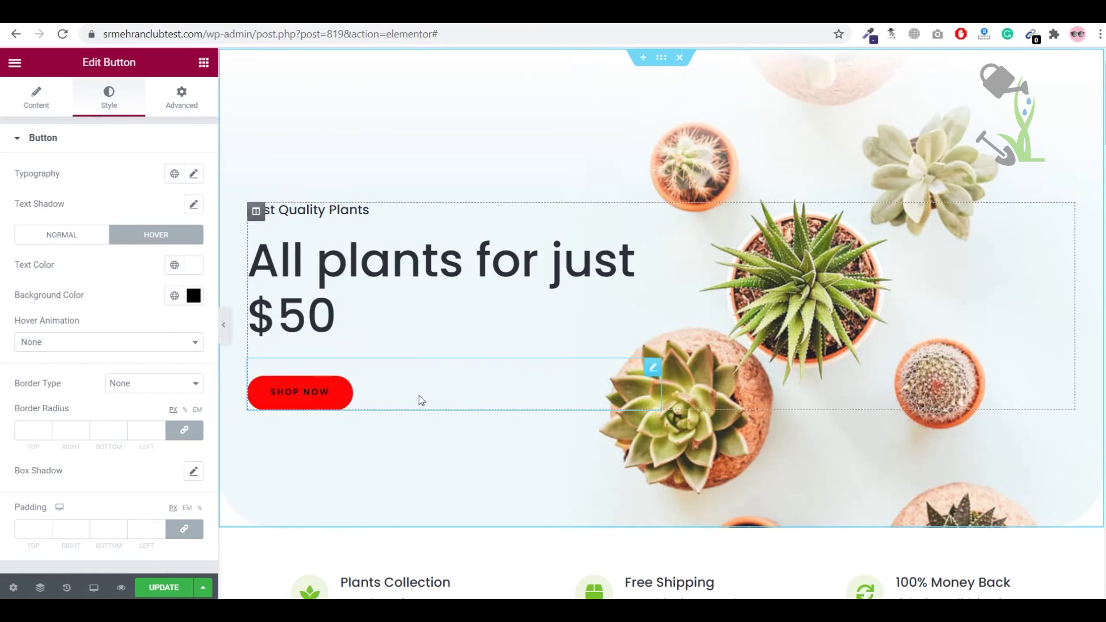
{"action": "scroll", "coordinate": [421, 397], "scroll_direction": "down", "scroll_amount": 3}
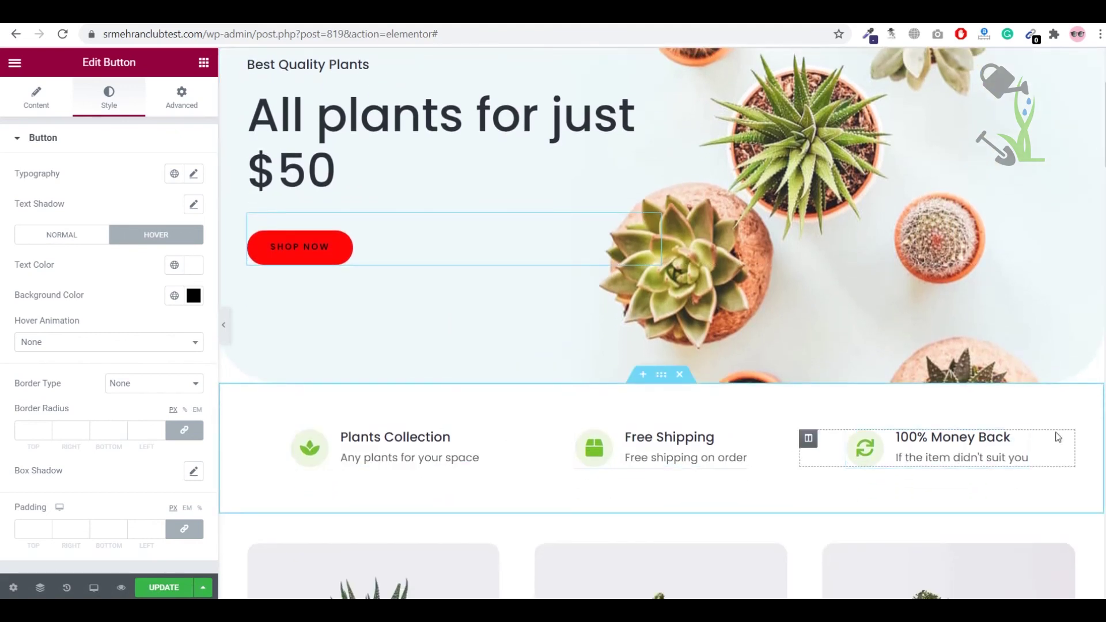
- Add an Image Box widget under the Plants Collection feature
{"action": "left_click", "coordinate": [204, 62]}
{"action": "scroll", "coordinate": [125, 396], "scroll_direction": "down", "scroll_amount": 5}
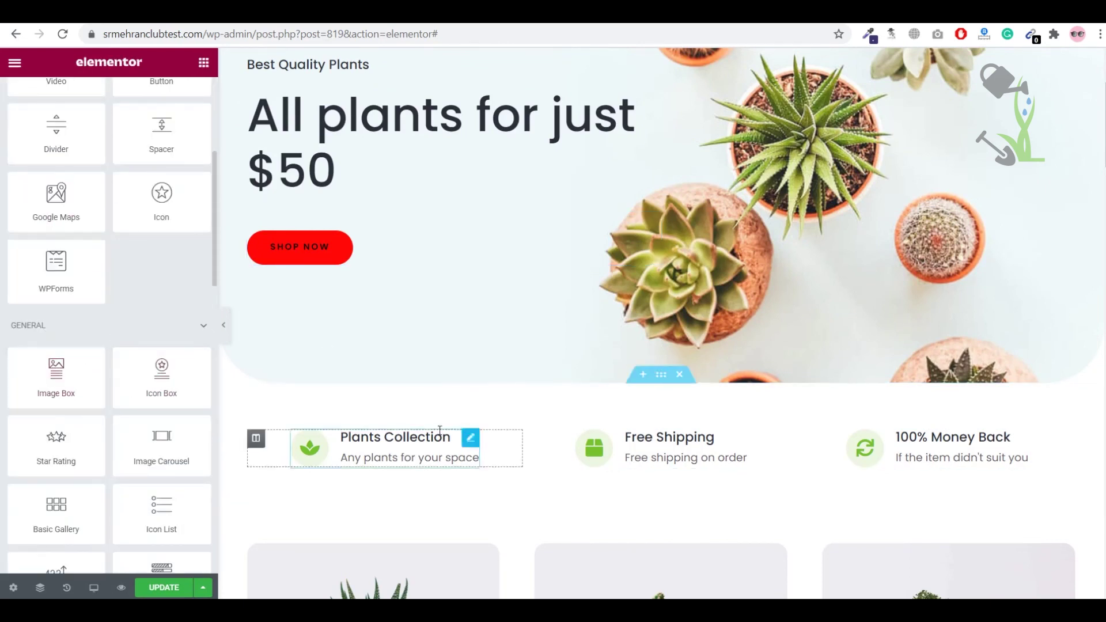
{"action": "left_click_drag", "start_coordinate": [75, 364], "coordinate": [302, 370]}
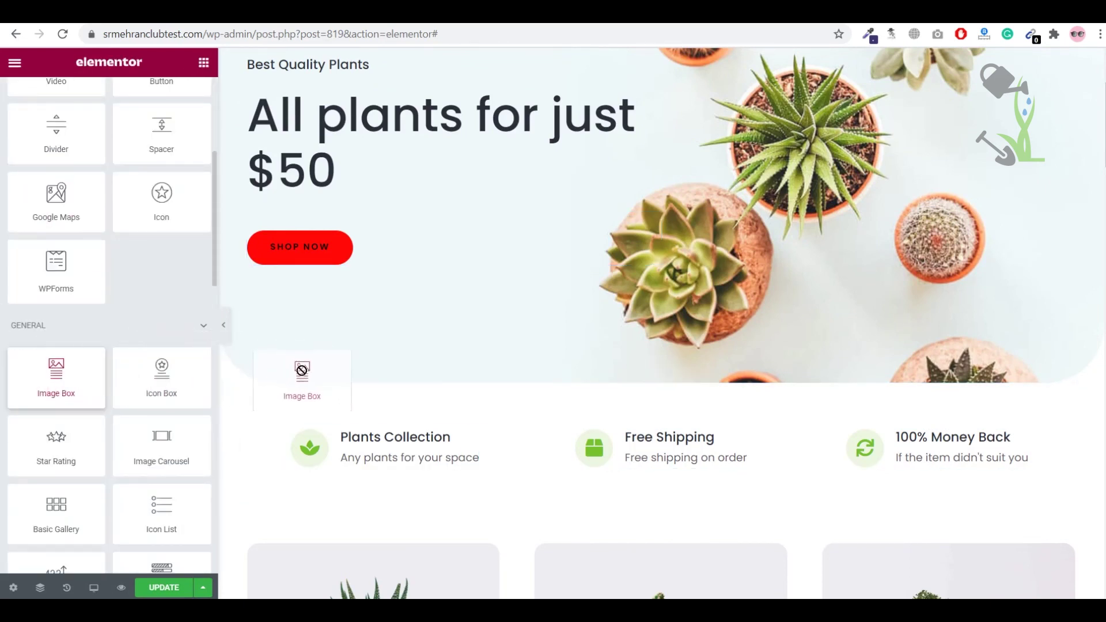
{"action": "left_click_drag", "start_coordinate": [402, 422], "coordinate": [424, 449]}
{"action": "scroll", "coordinate": [396, 483], "scroll_direction": "down", "scroll_amount": 3}
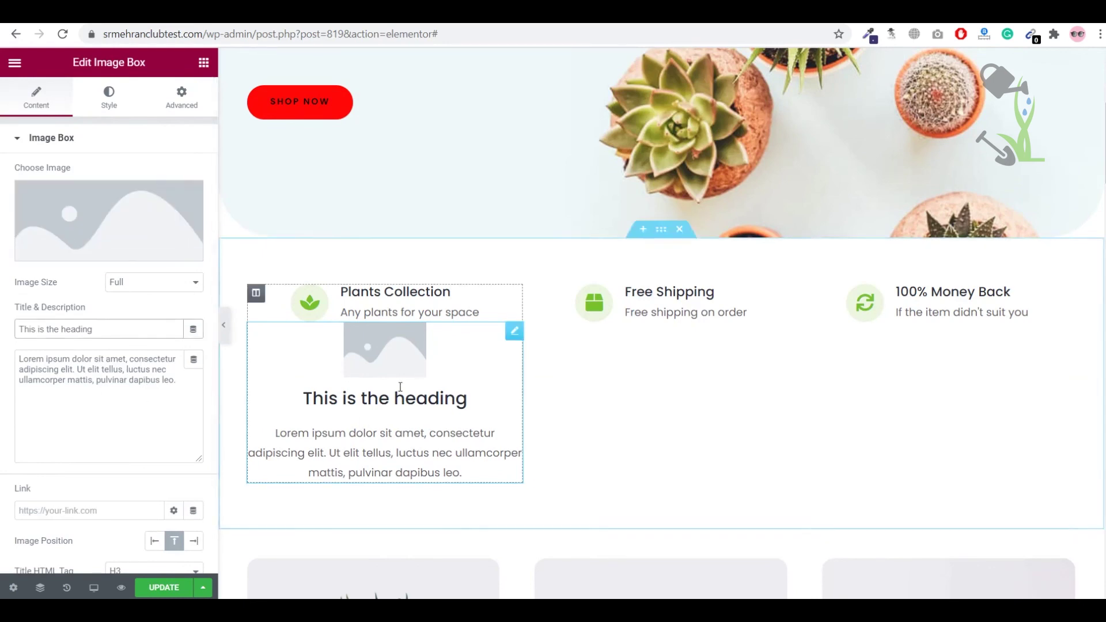
- Delete the newly added Image Box again
{"action": "right_click", "coordinate": [404, 365]}
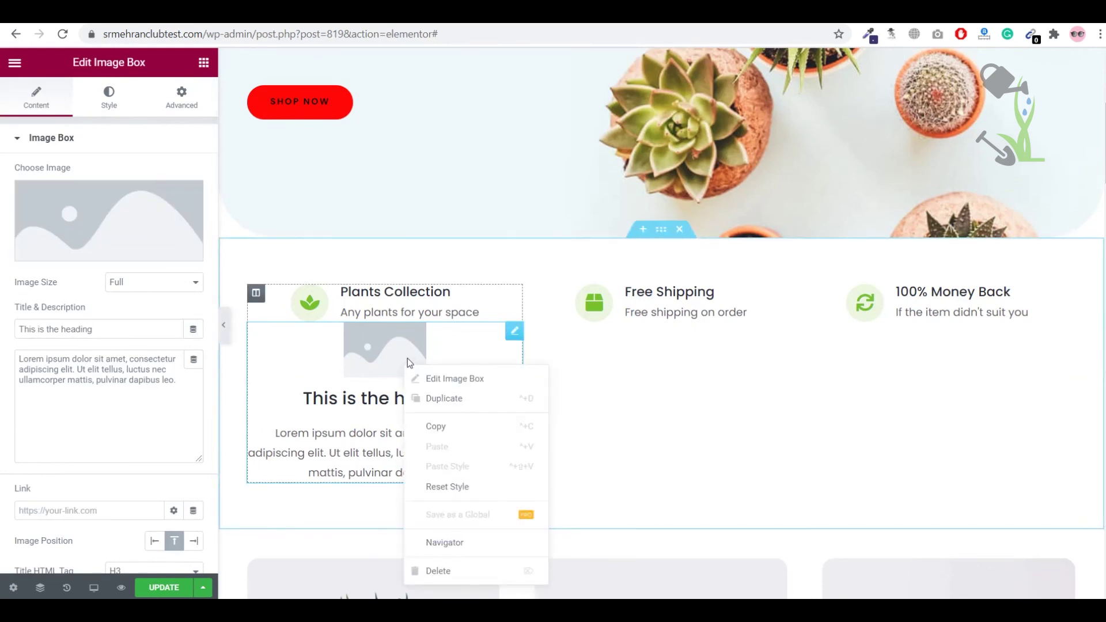
{"action": "left_click", "coordinate": [354, 373]}
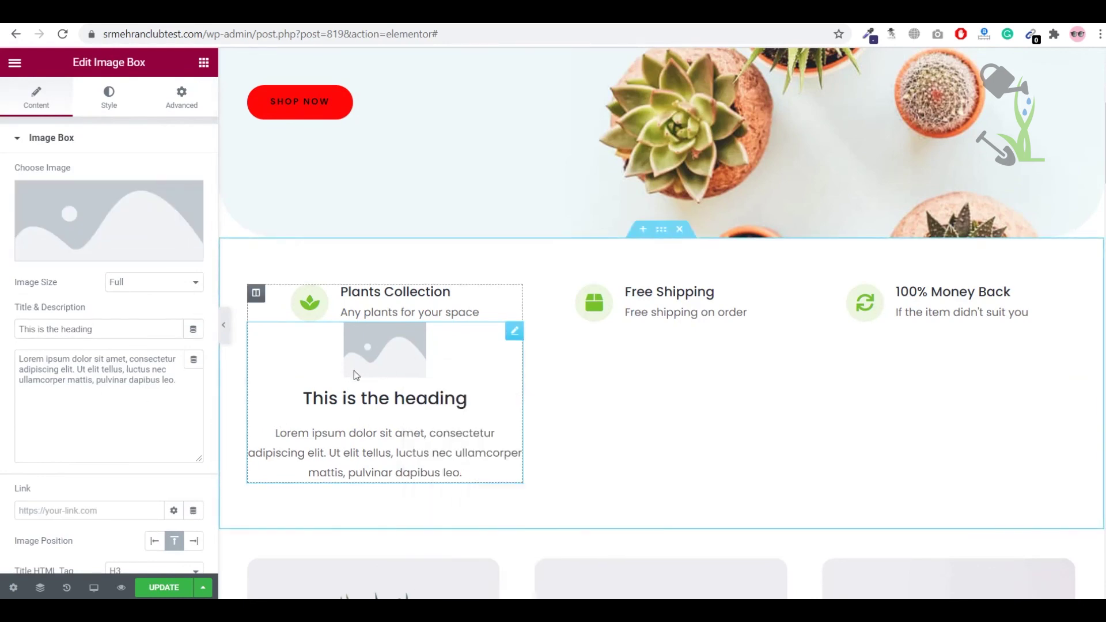
{"action": "right_click", "coordinate": [515, 339]}
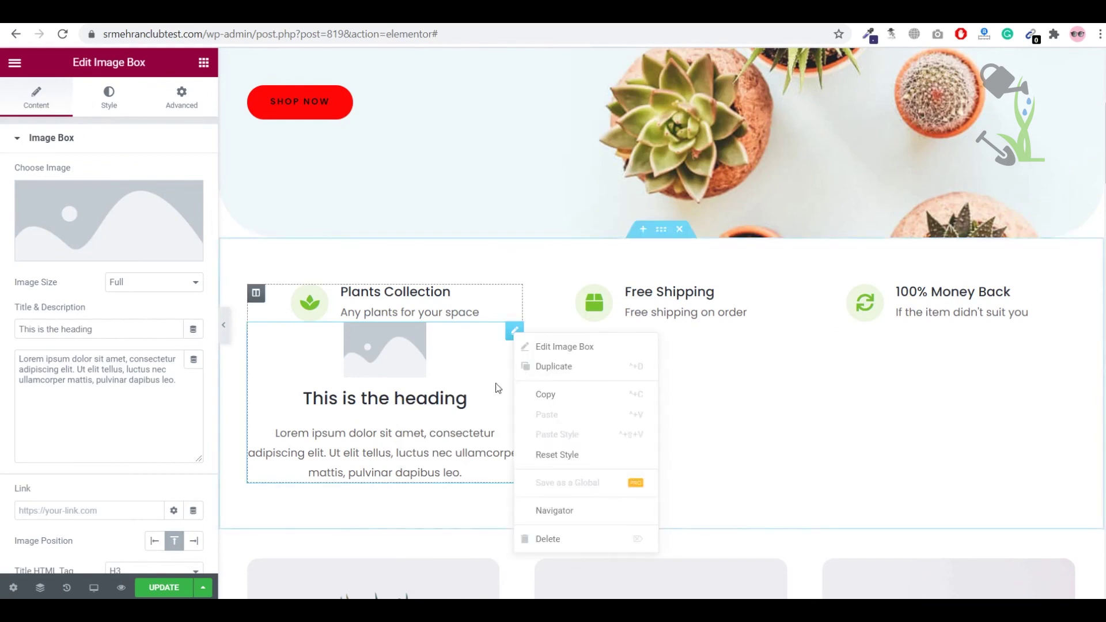
{"action": "left_click", "coordinate": [555, 540]}
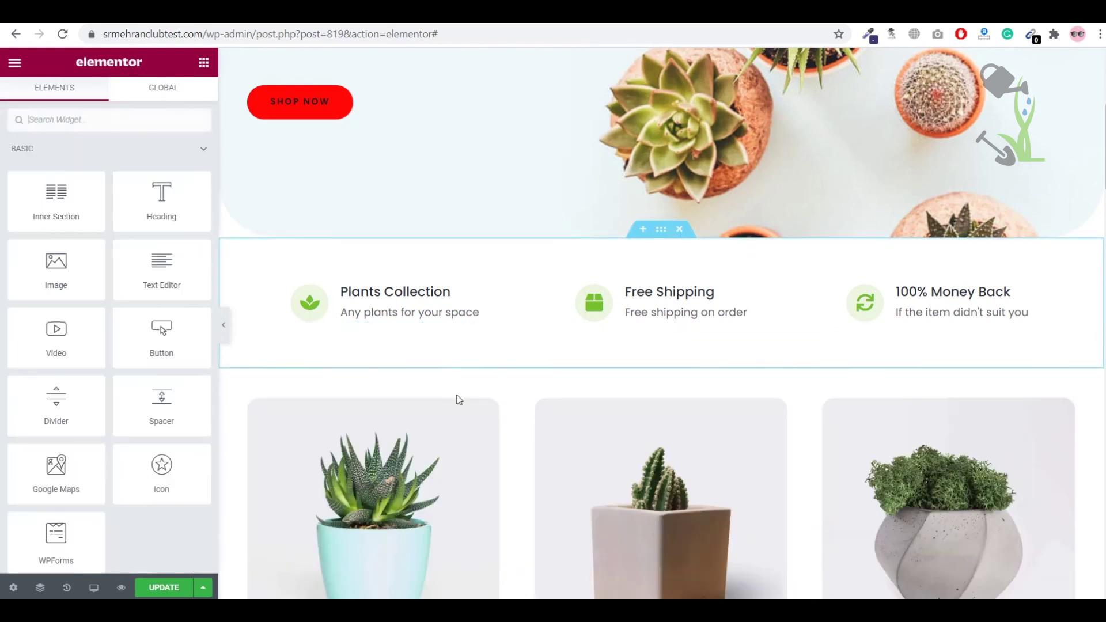
{"action": "scroll", "coordinate": [457, 395], "scroll_direction": "down", "scroll_amount": 10}
{"action": "scroll", "coordinate": [346, 528], "scroll_direction": "down", "scroll_amount": 10}
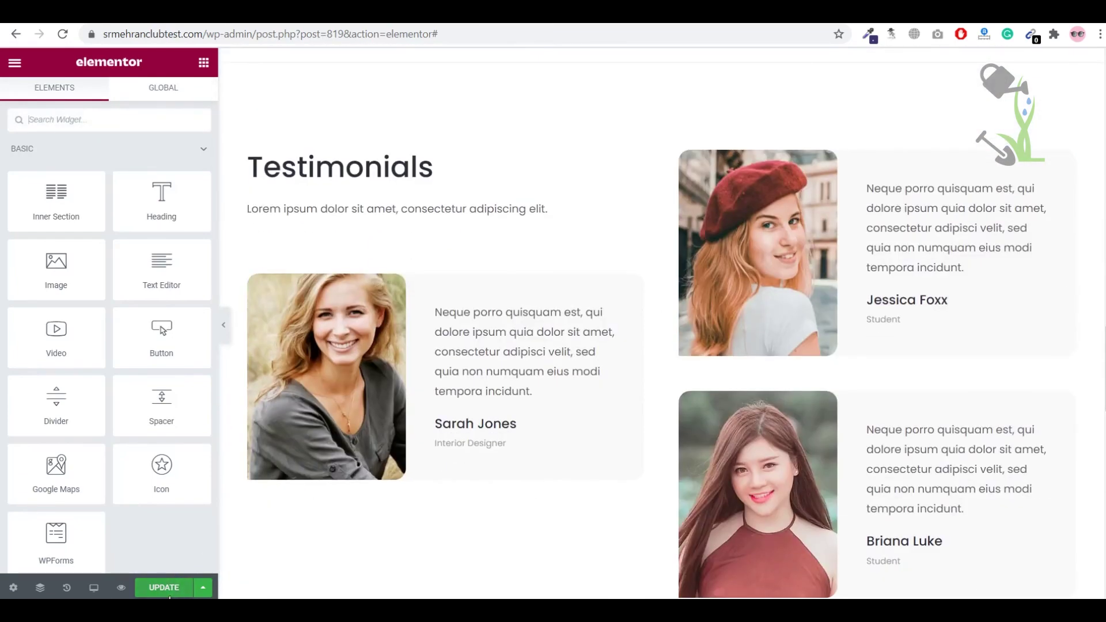
- Save the page and preview it at tablet and mobile widths, then back at desktop
{"action": "left_click", "coordinate": [169, 594]}
{"action": "scroll", "coordinate": [615, 407], "scroll_direction": "down", "scroll_amount": 8}
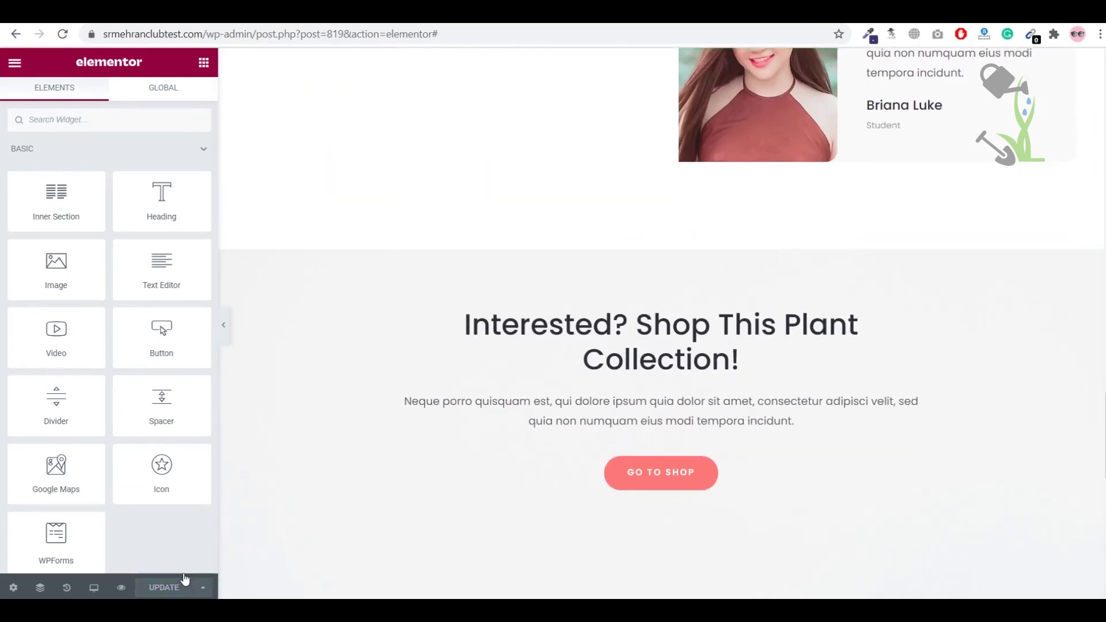
{"action": "left_click", "coordinate": [103, 588]}
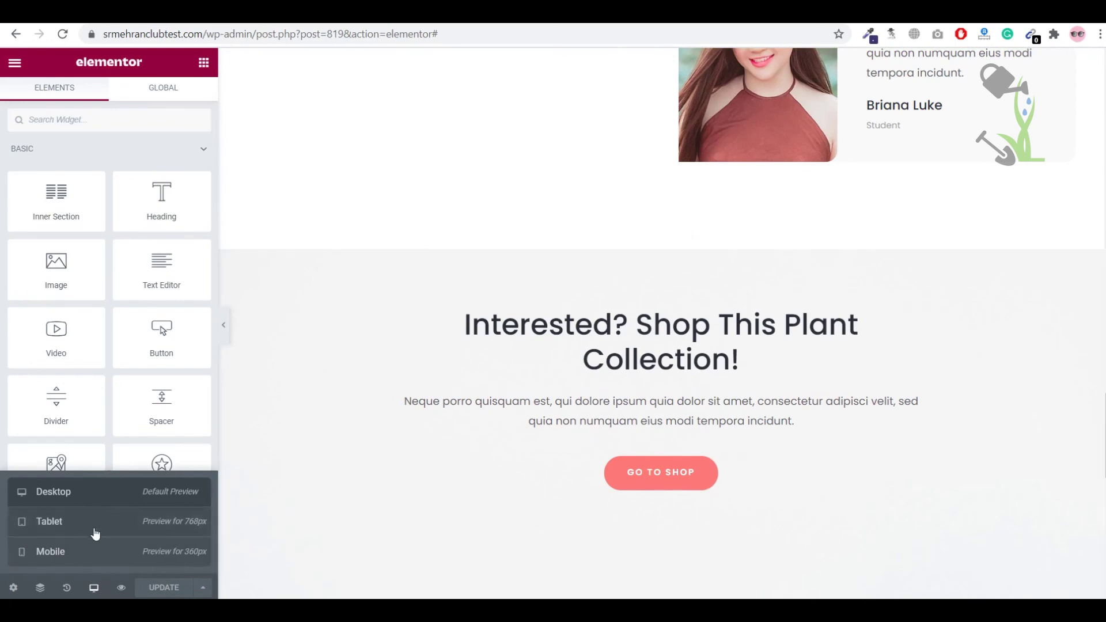
{"action": "left_click", "coordinate": [187, 512]}
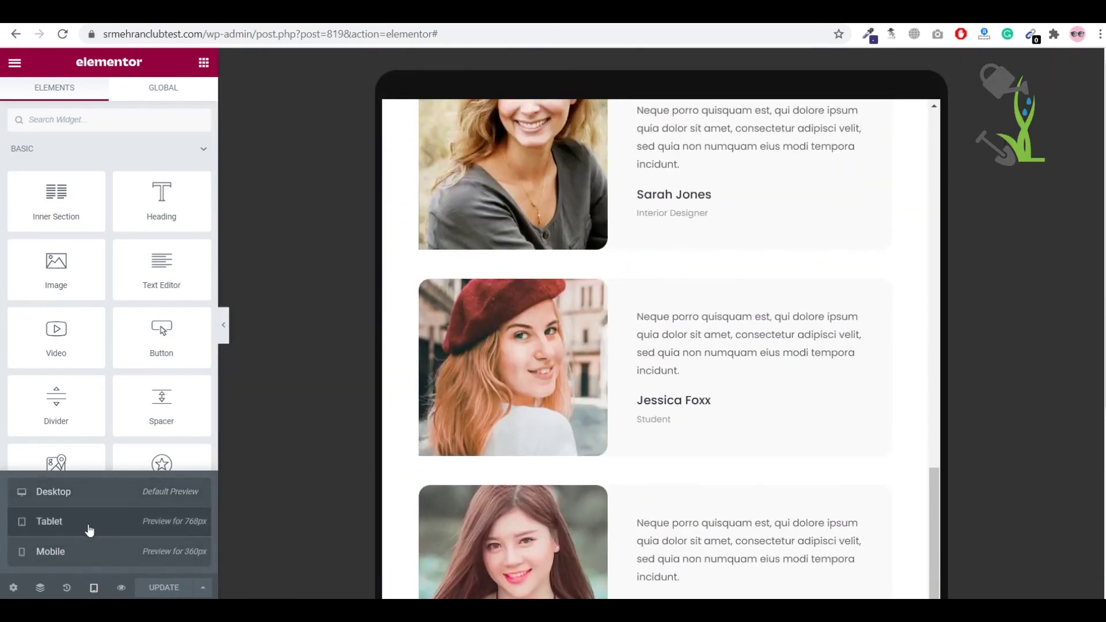
{"action": "left_click", "coordinate": [85, 566]}
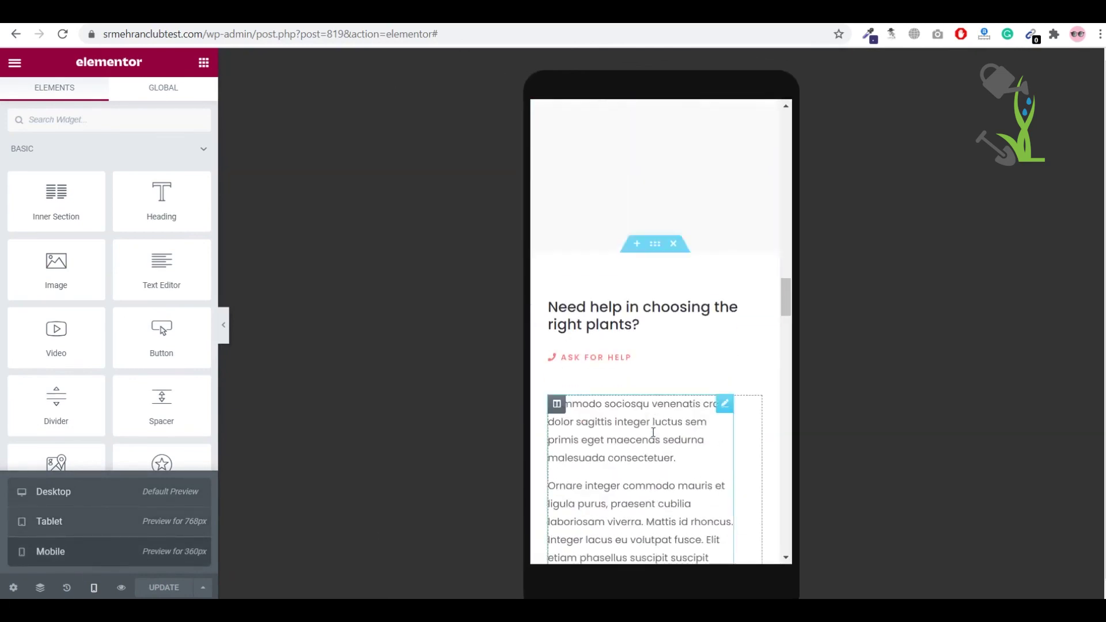
{"action": "scroll", "coordinate": [657, 429], "scroll_direction": "down", "scroll_amount": 20}
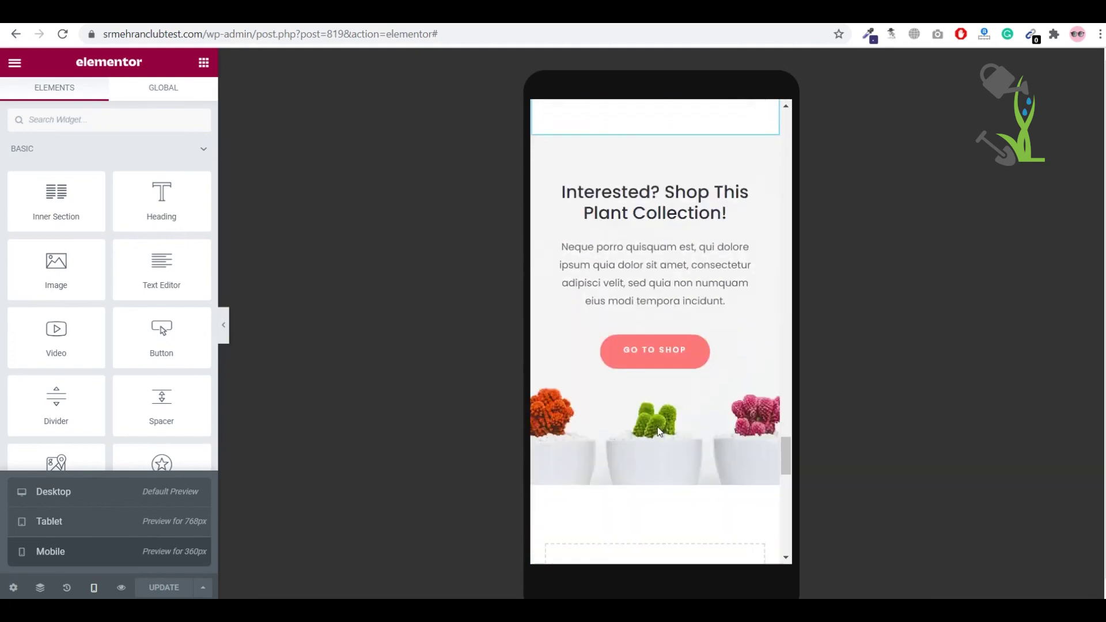
{"action": "scroll", "coordinate": [656, 427], "scroll_direction": "down", "scroll_amount": 5}
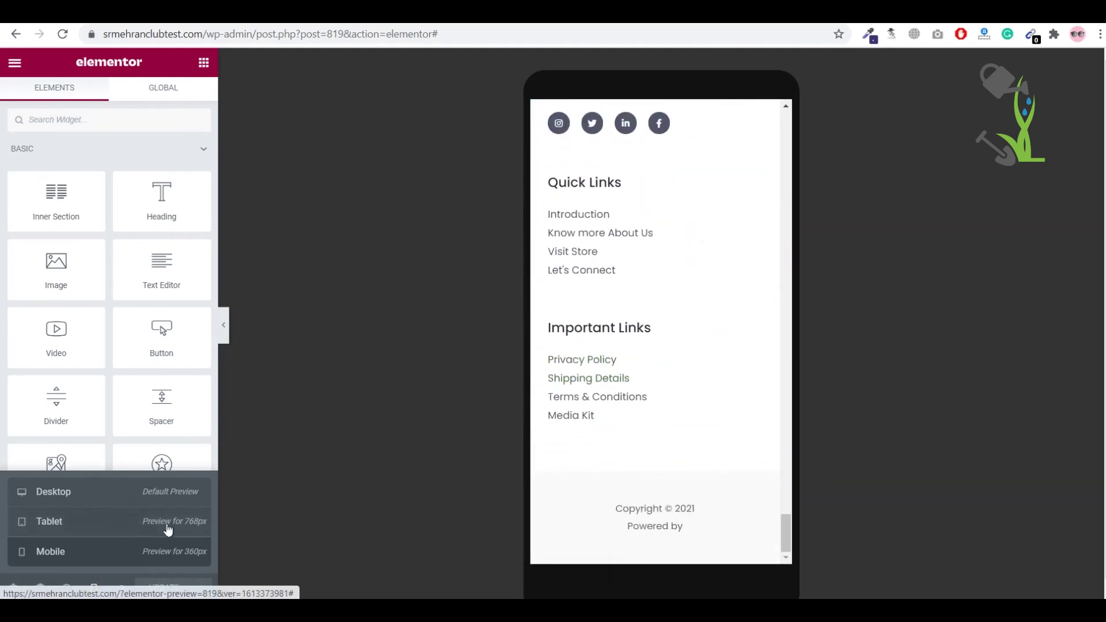
{"action": "left_click", "coordinate": [114, 494]}
- Scroll the live home page to check the feature icons, plant cards and Shop This Plant Collection banner
{"action": "scroll", "coordinate": [677, 403], "scroll_direction": "up", "scroll_amount": 15}
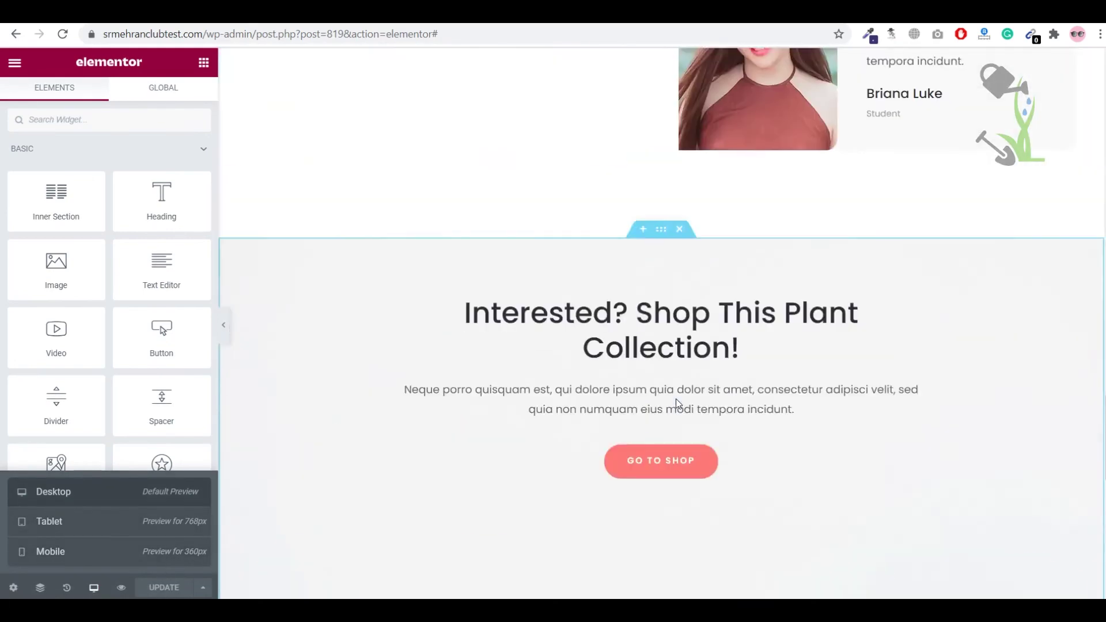
{"action": "scroll", "coordinate": [675, 403], "scroll_direction": "up", "scroll_amount": 10}
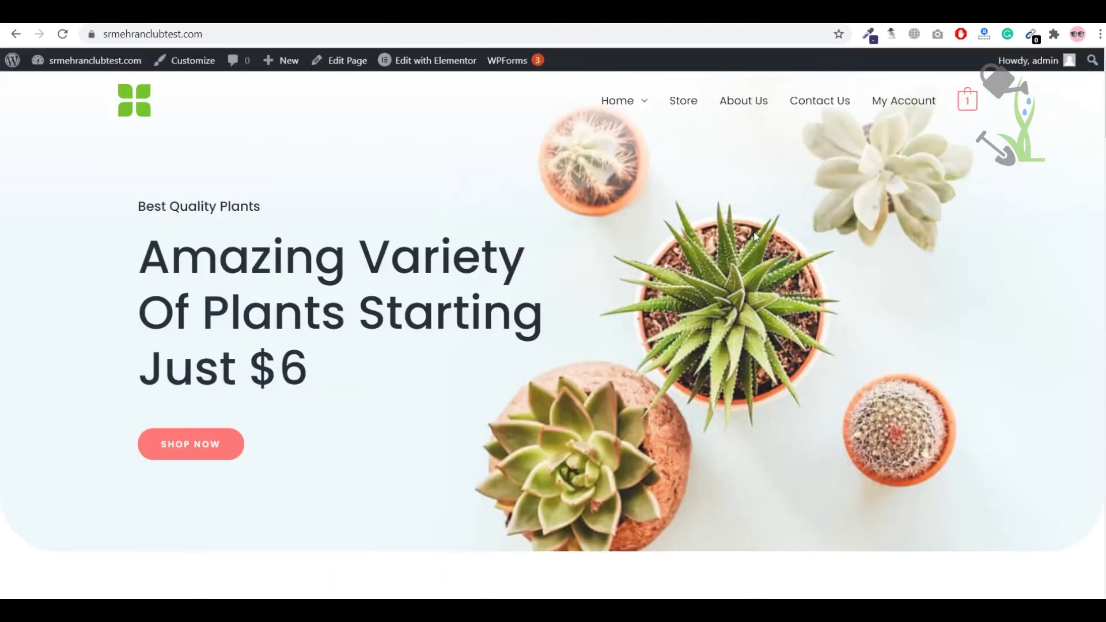
{"action": "scroll", "coordinate": [755, 236], "scroll_direction": "down", "scroll_amount": 12}
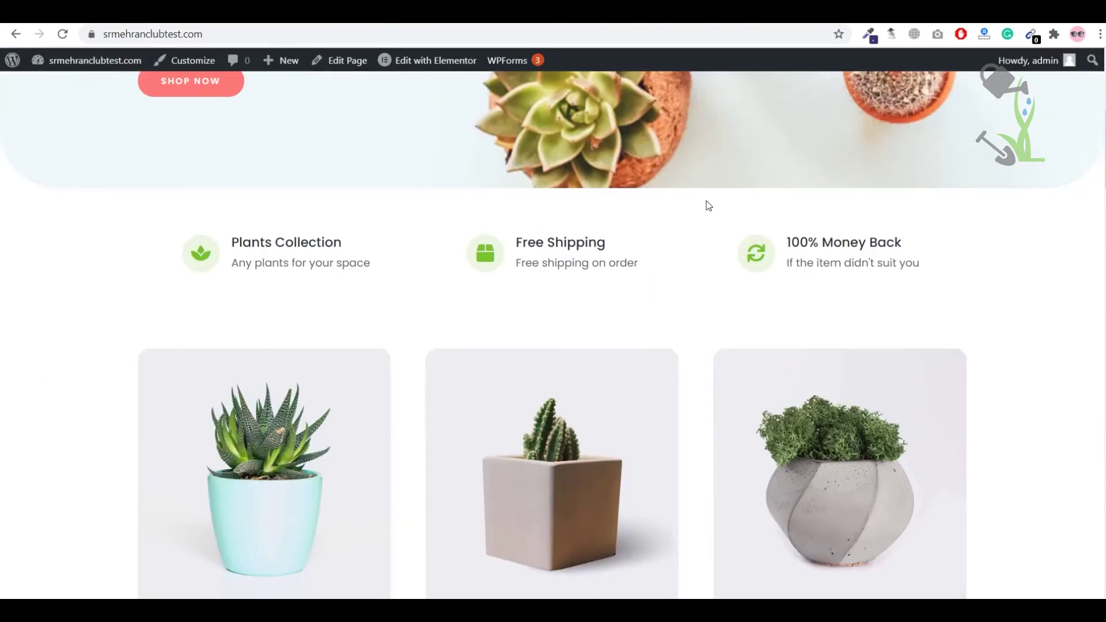
{"action": "scroll", "coordinate": [707, 210], "scroll_direction": "down", "scroll_amount": 15}
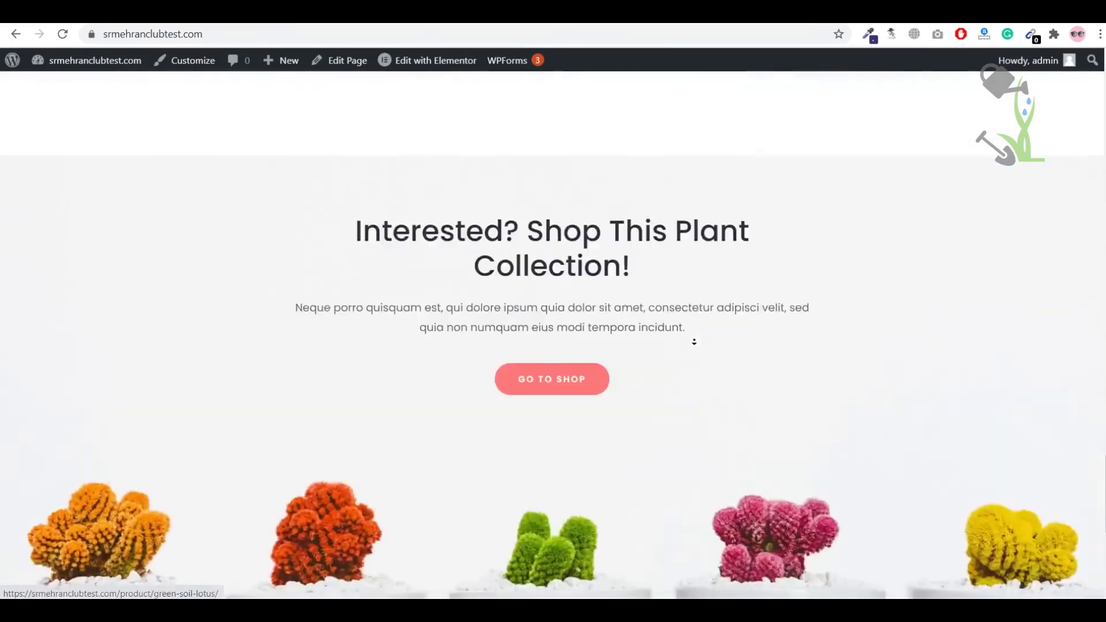